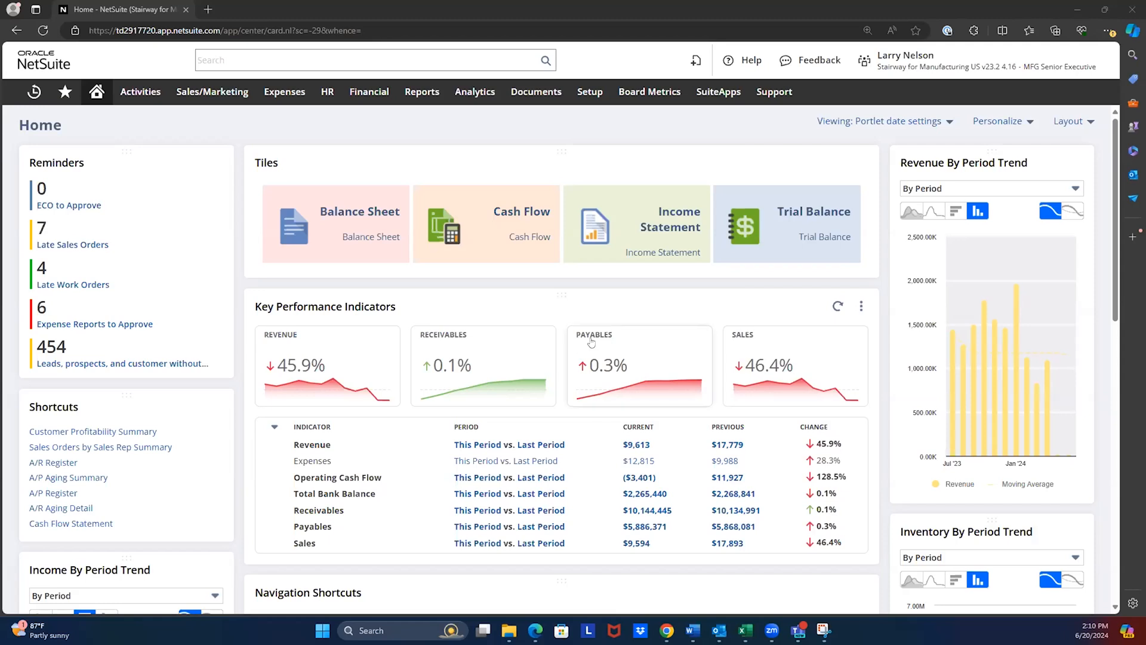
pyautogui.click(387, 30)
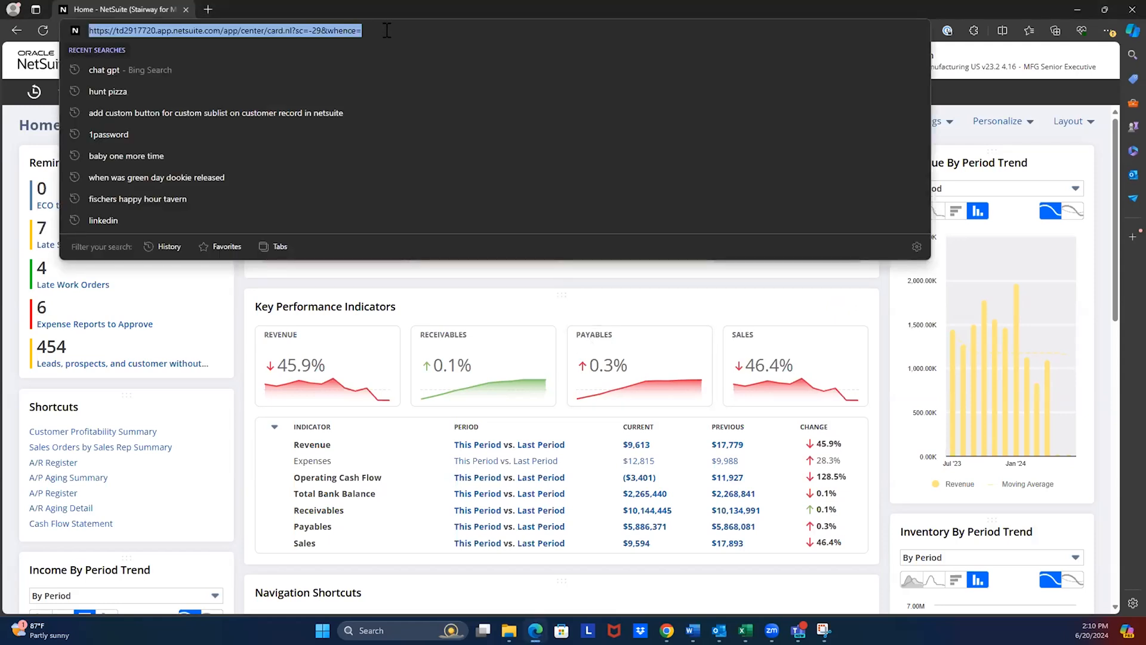
pyautogui.click(213, 445)
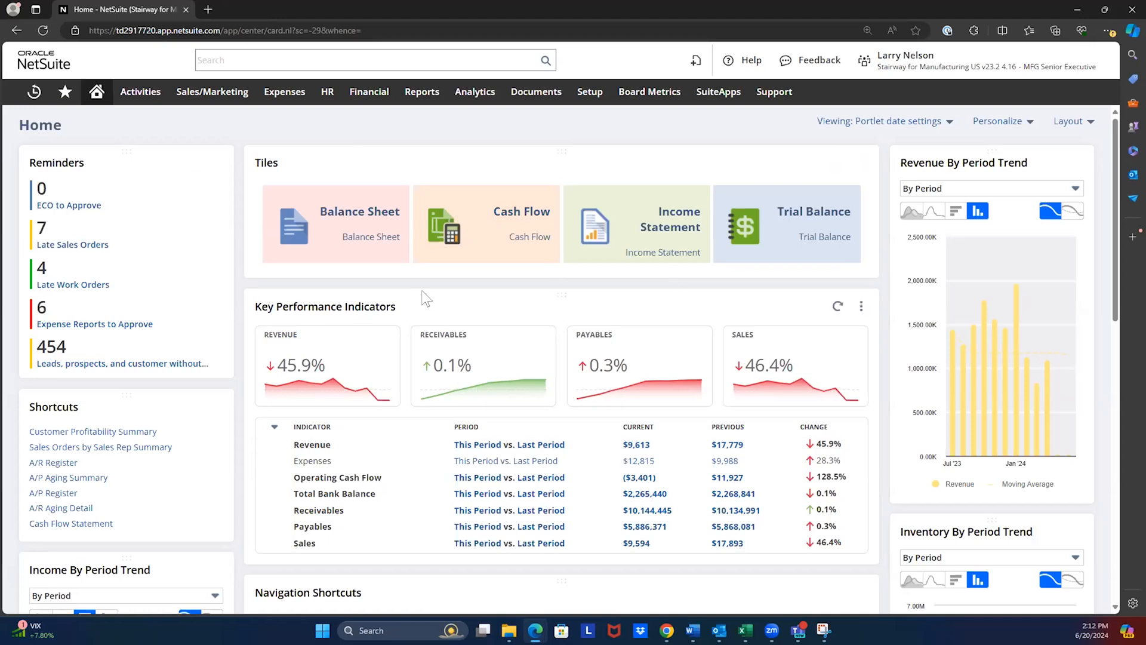
pyautogui.scroll(-2, 423, 292)
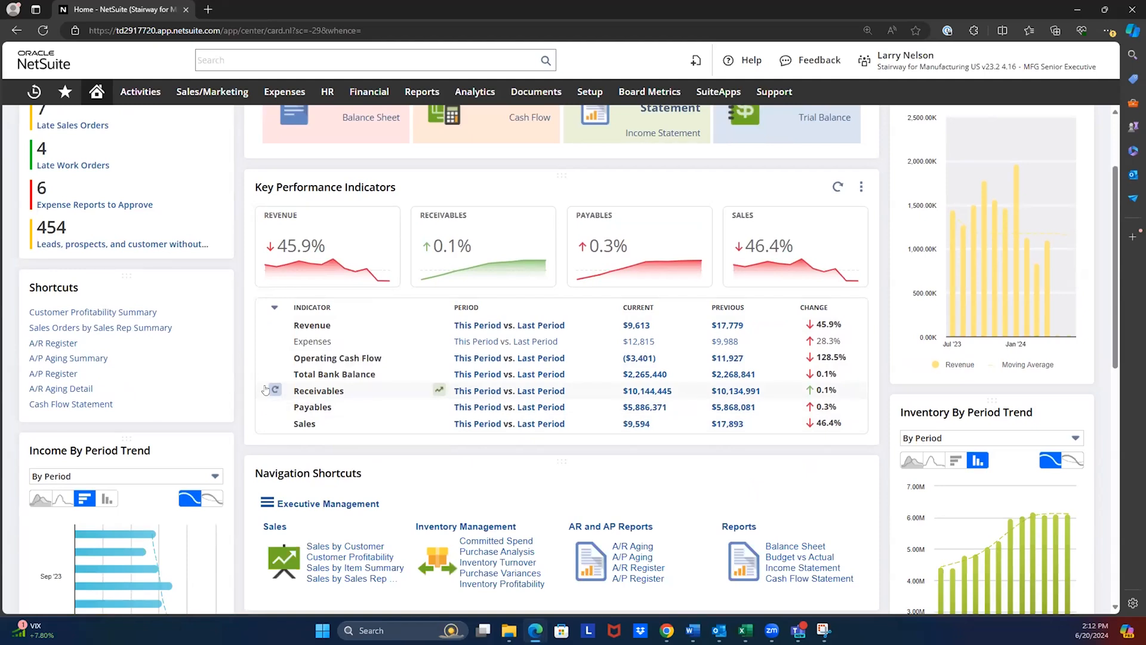
pyautogui.scroll(2, 272, 391)
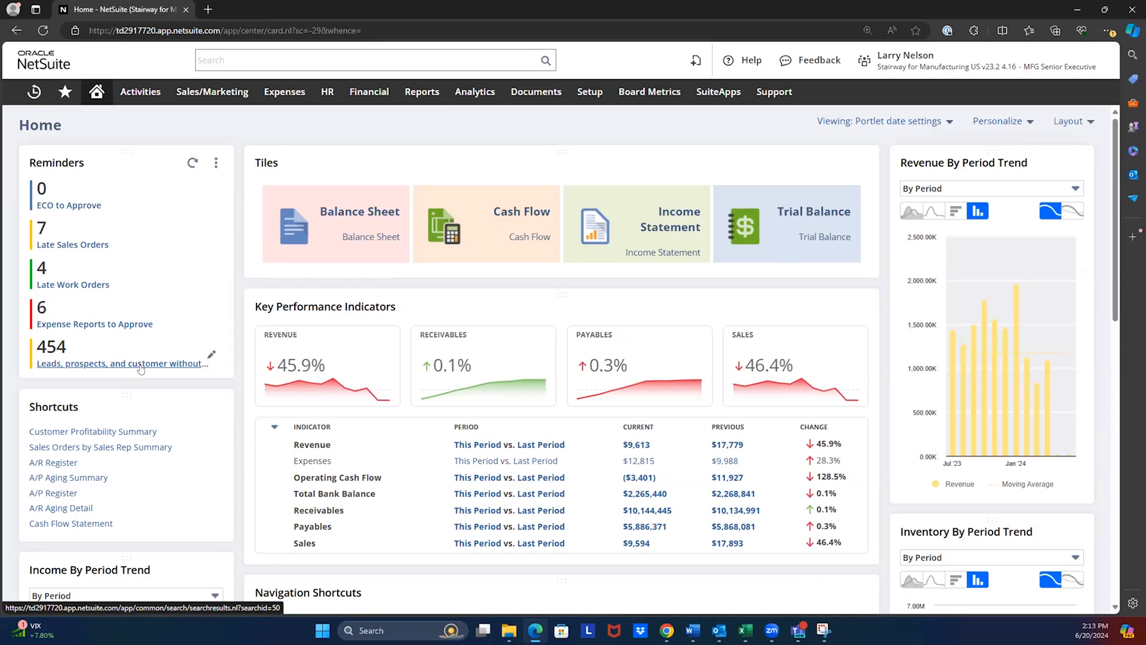
# - Open the Late Sales Orders reminder in a separate tab and view the 0 Smith Supplies Corp. order that is 48 days late
pyautogui.middleClick(75, 245)
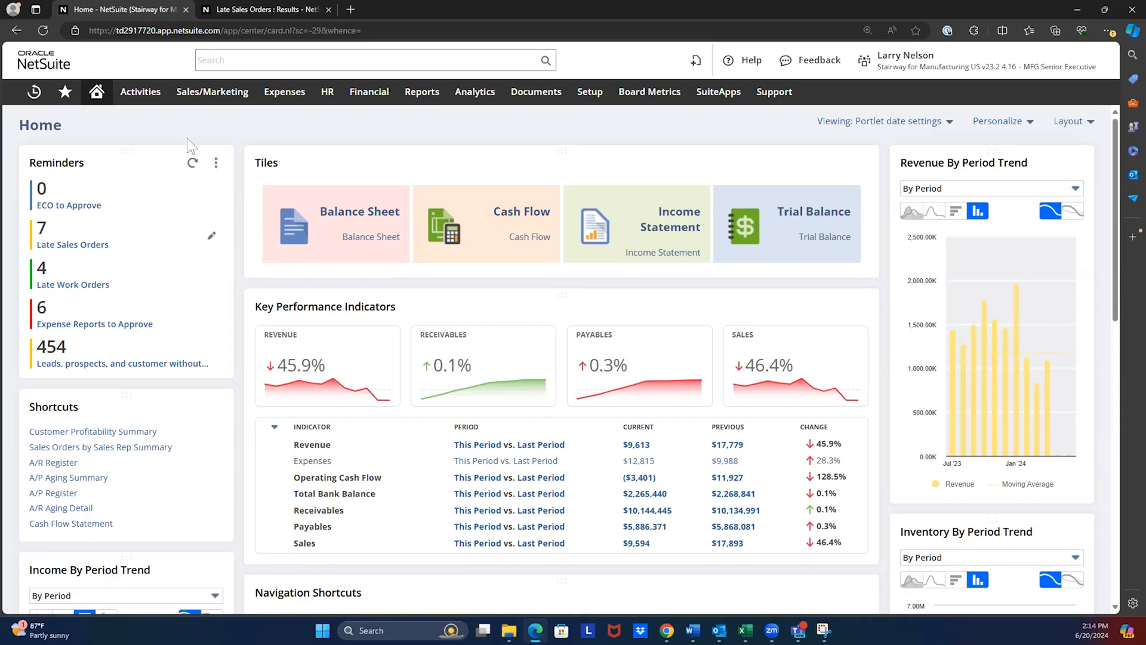
pyautogui.click(251, 10)
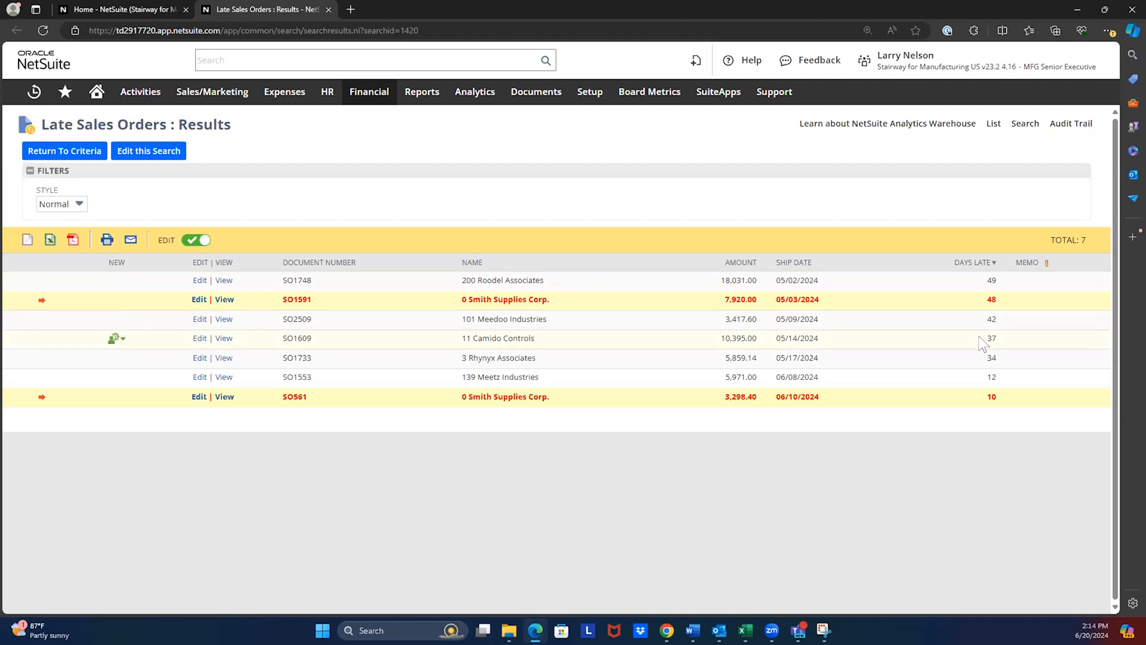
pyautogui.click(225, 299)
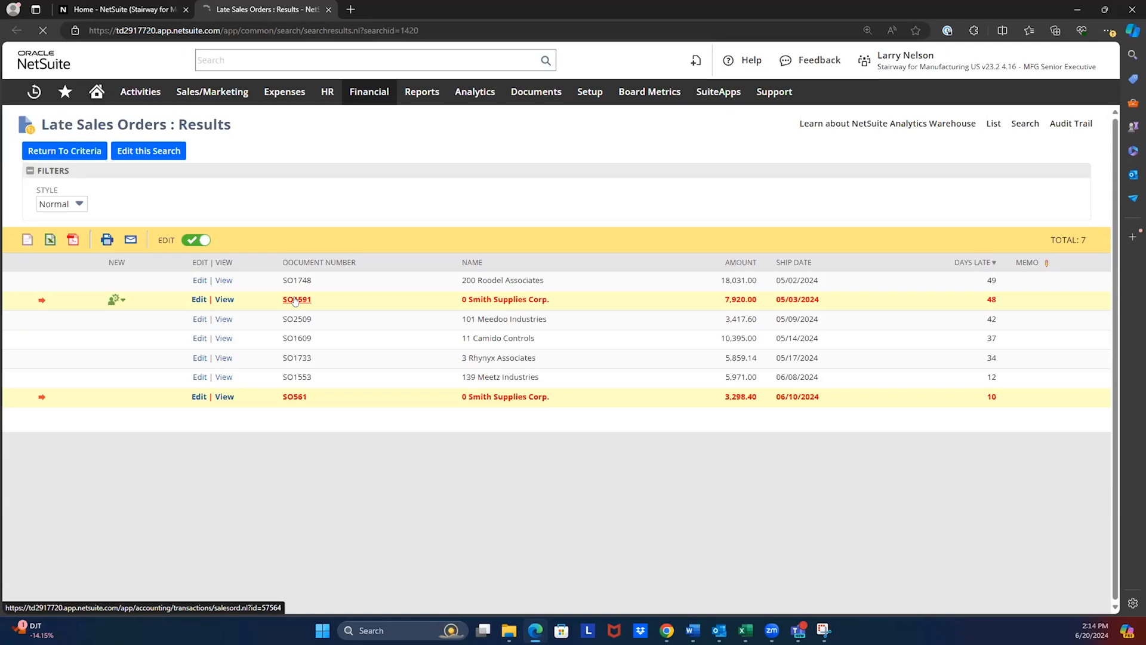
pyautogui.moveTo(295, 301)
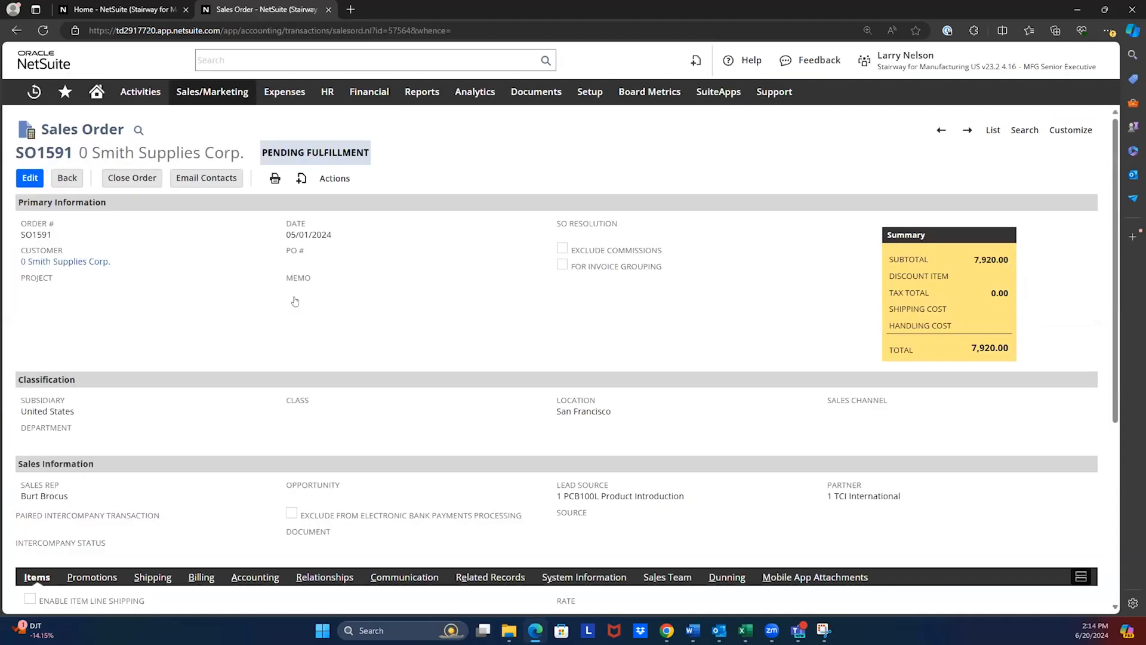
# - Examine the sales order's item lines and check the allocated supply of the first MRP-FC Consumption line
pyautogui.scroll(-5, 263, 298)
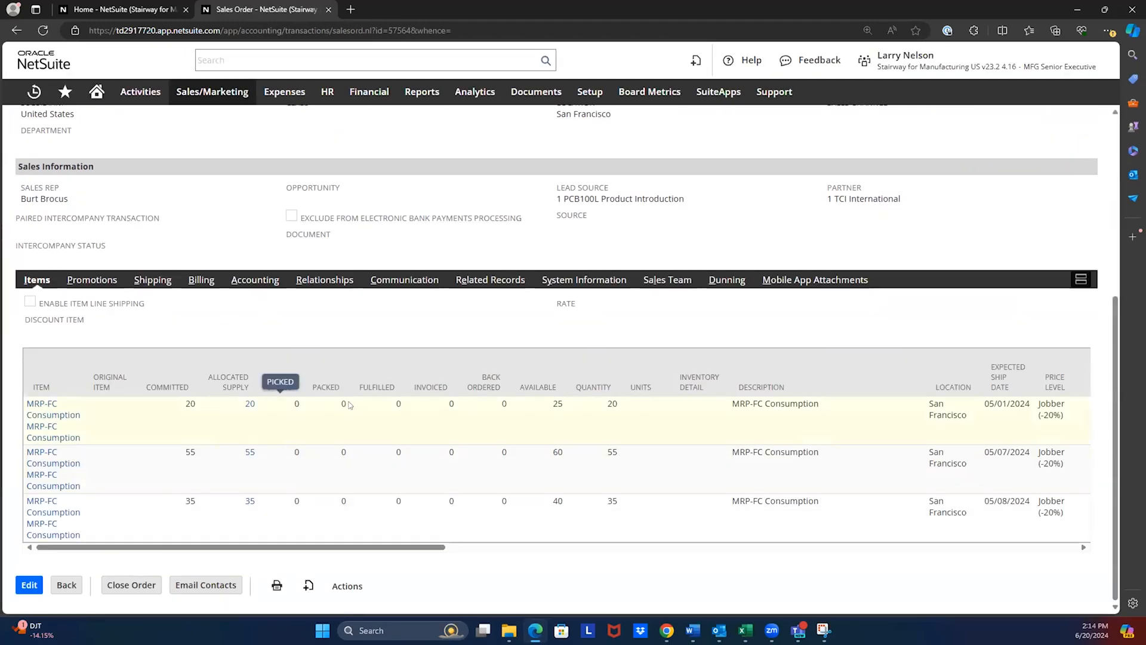
pyautogui.scroll(5, 354, 405)
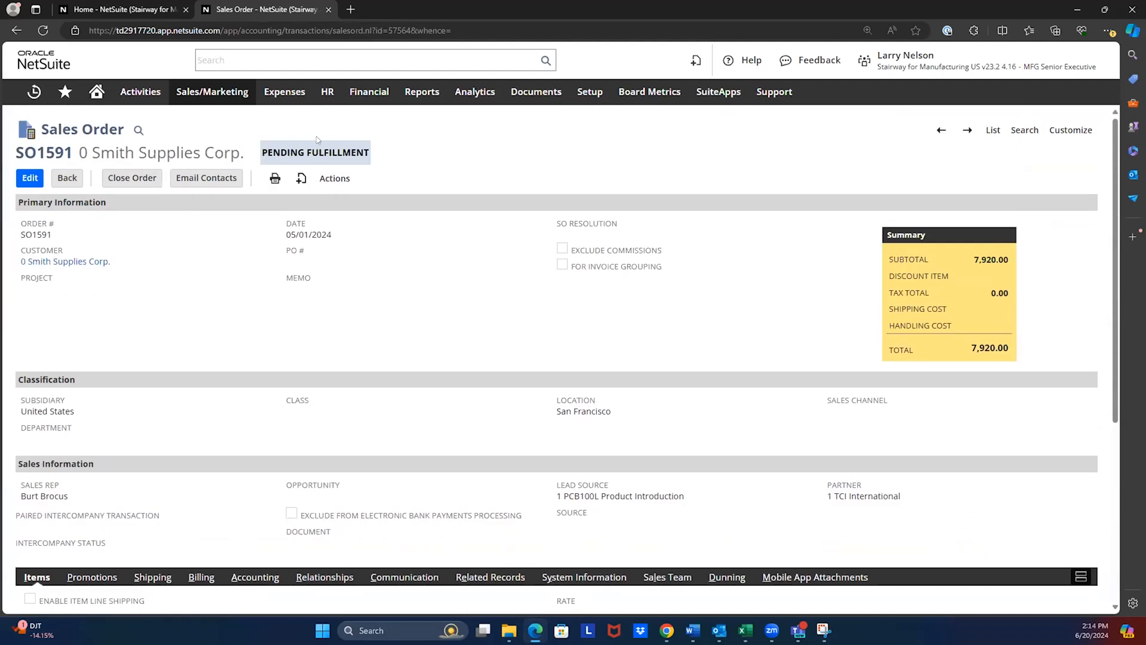
pyautogui.scroll(-5, 327, 245)
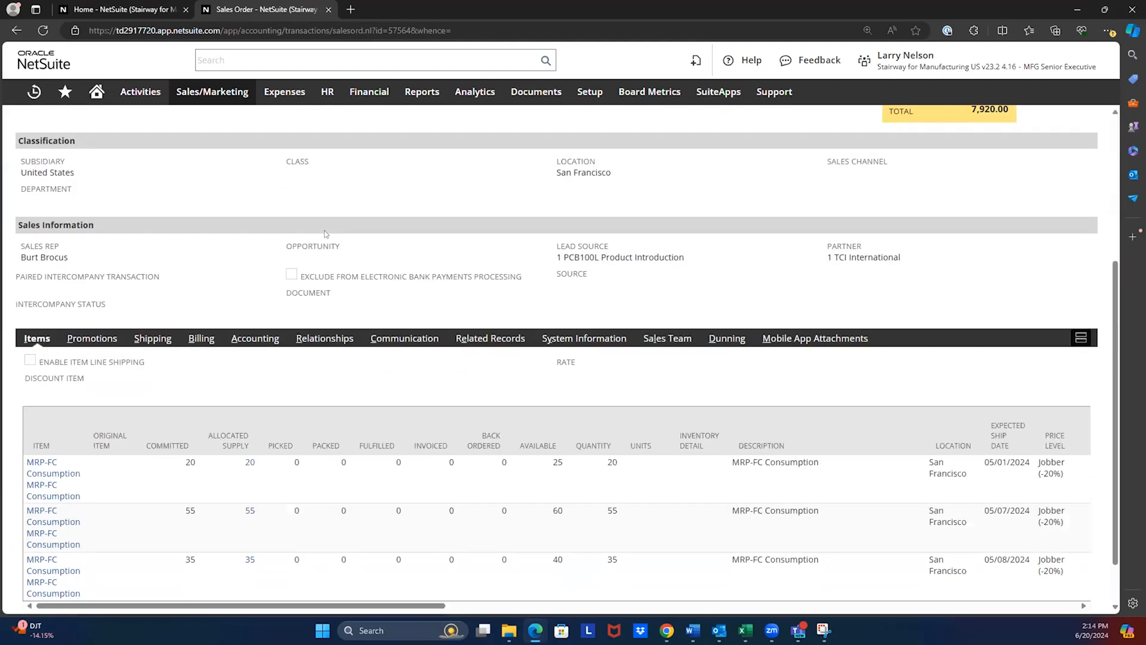
pyautogui.scroll(-1, 330, 257)
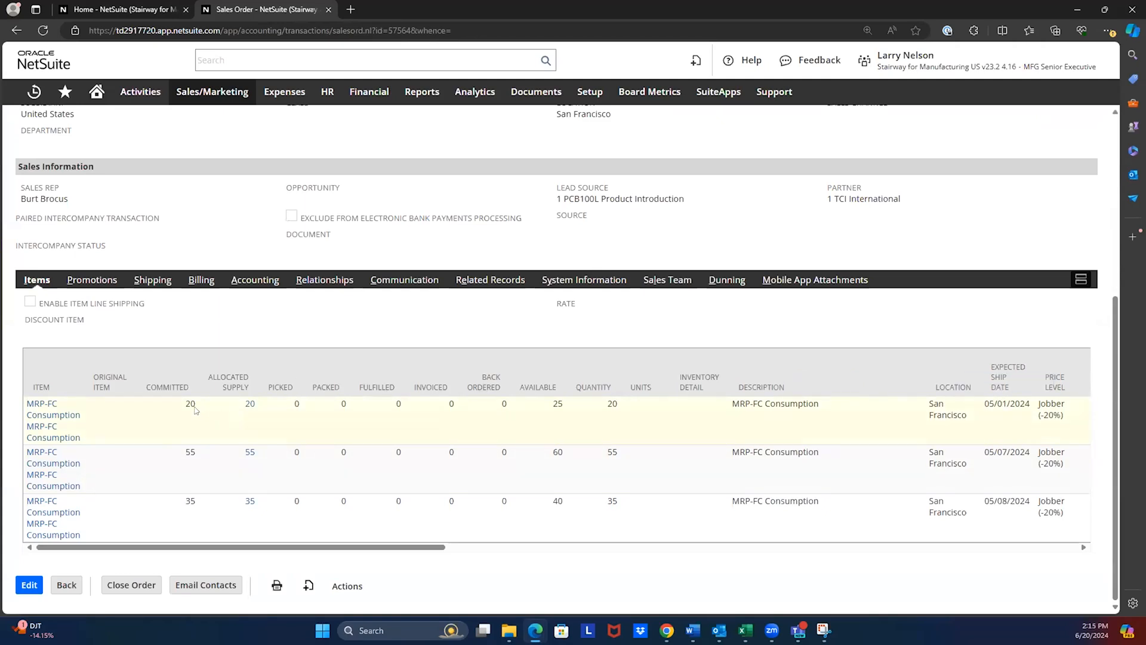
pyautogui.click(250, 405)
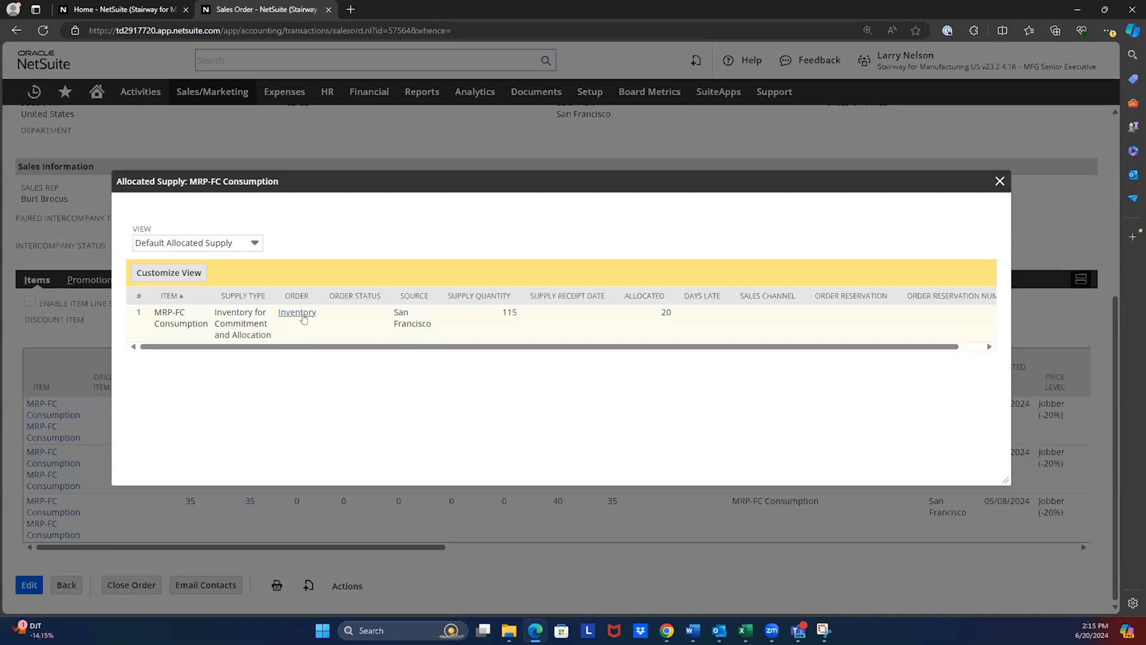
pyautogui.click(1001, 181)
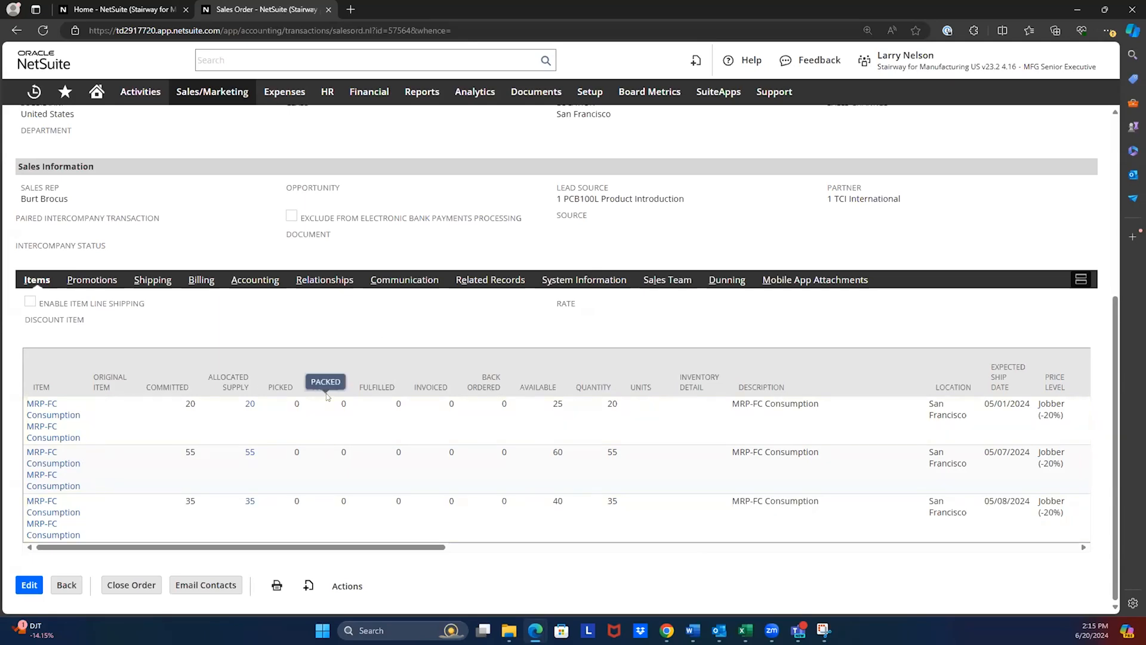
# - Review the sales order's header and item quantities once more, and close the order to return to the home dashboard
pyautogui.scroll(5, 268, 388)
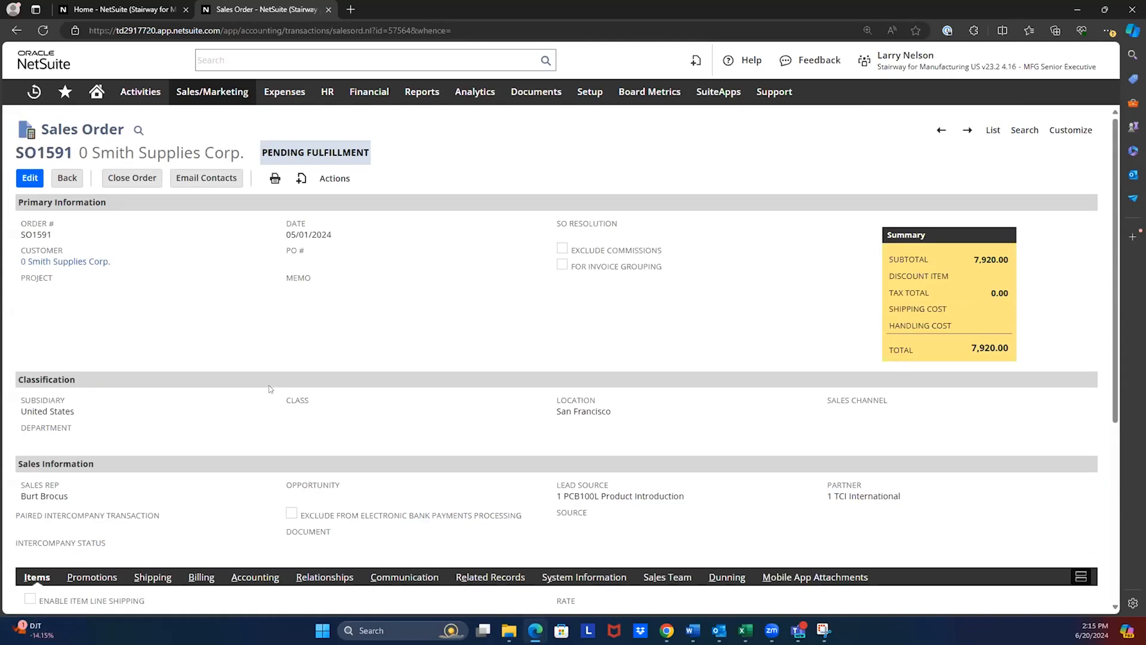
pyautogui.scroll(-5, 156, 442)
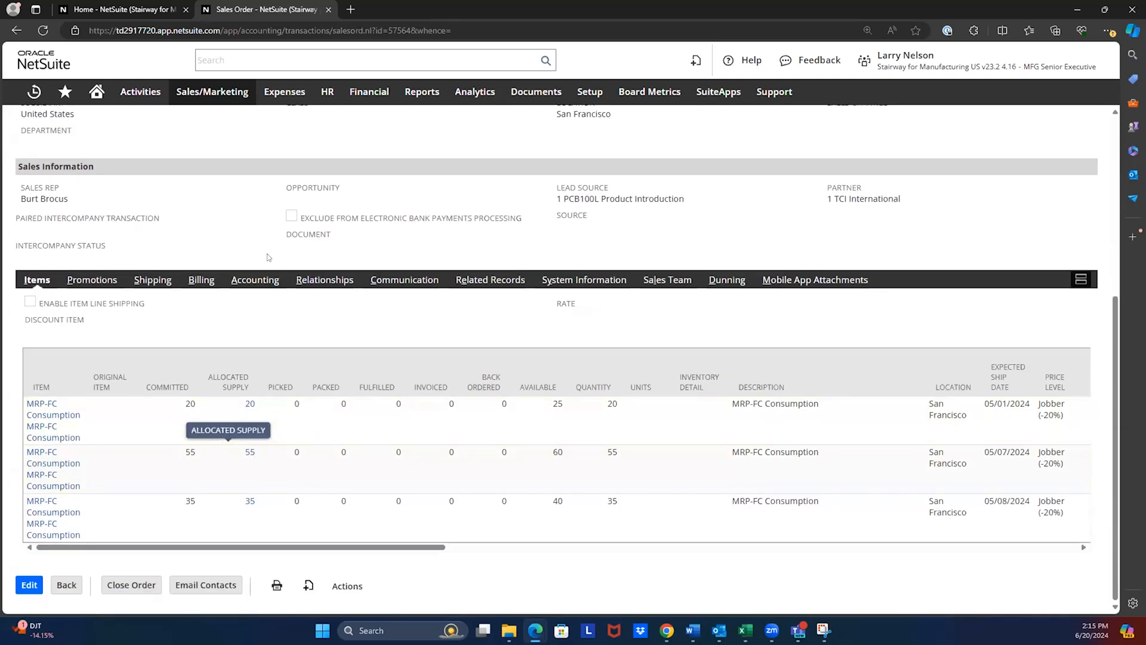
pyautogui.scroll(5, 269, 258)
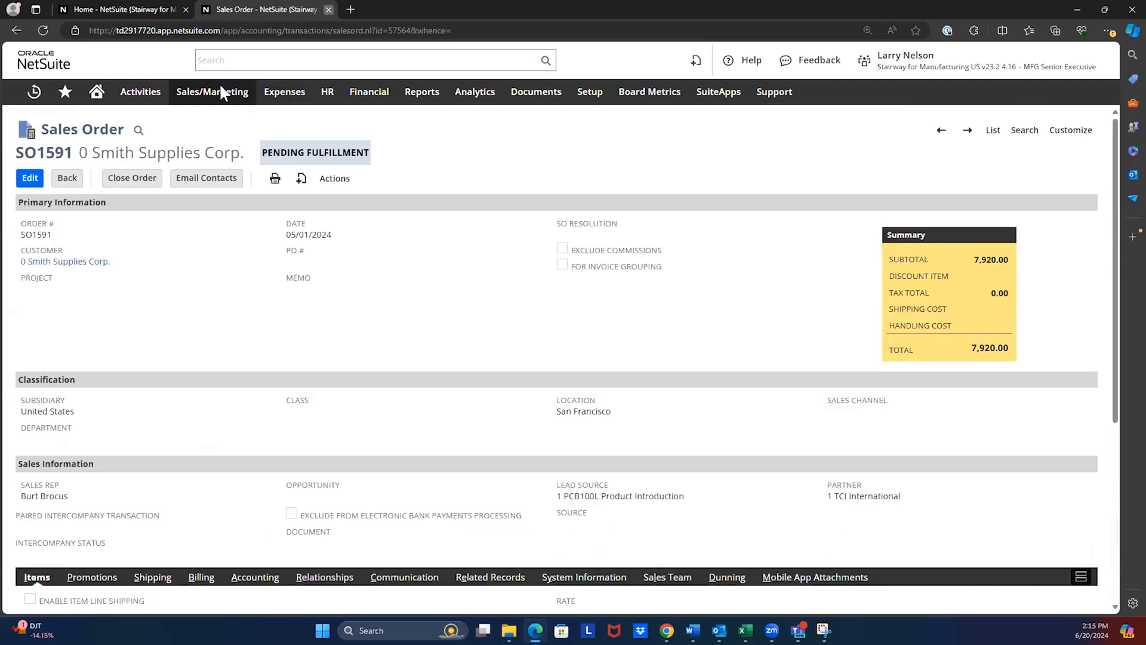
pyautogui.hotkey('ctrl', 'w')
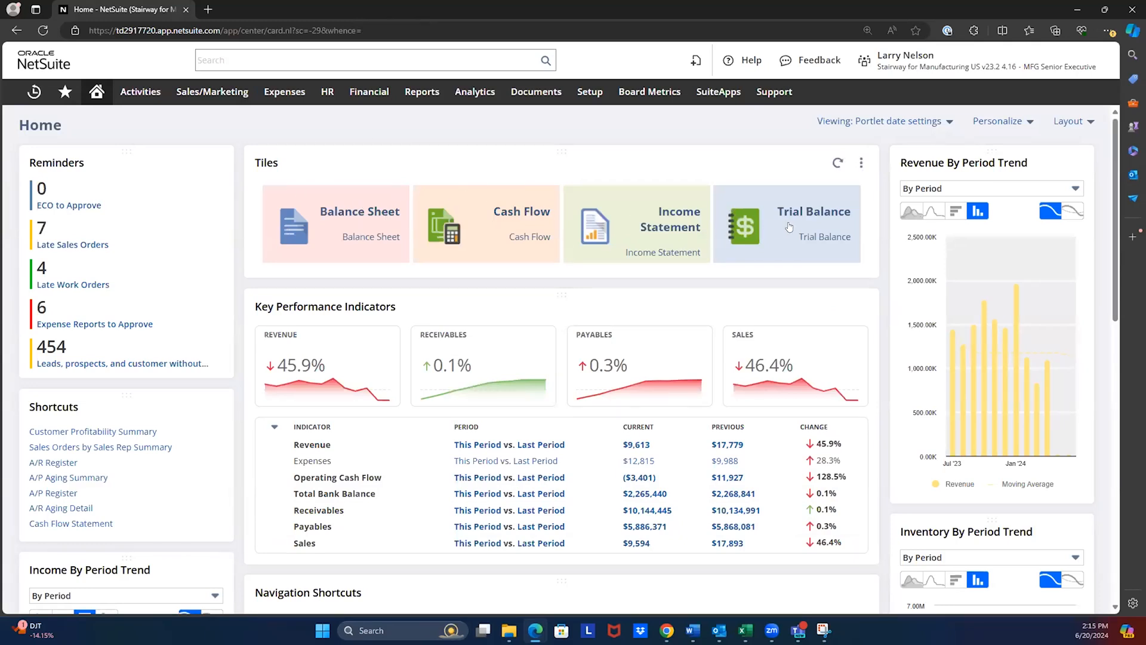
# - Open the Cash Flow Statement from the dashboard tiles and set its starting period to Dec 2023
pyautogui.click(487, 224)
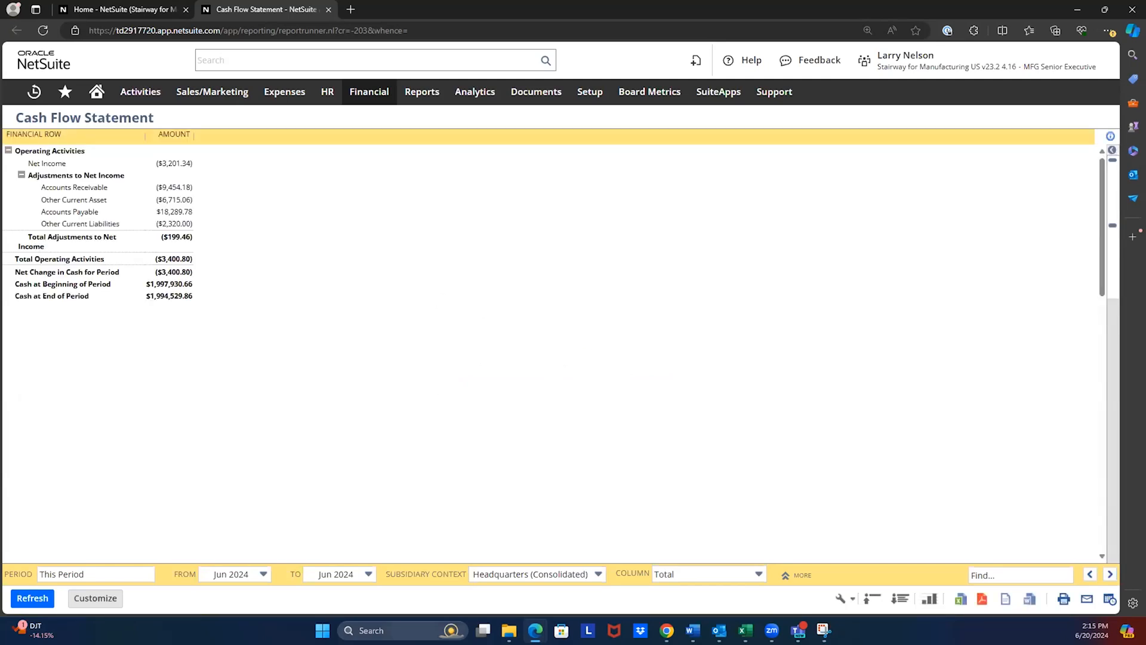
pyautogui.click(252, 571)
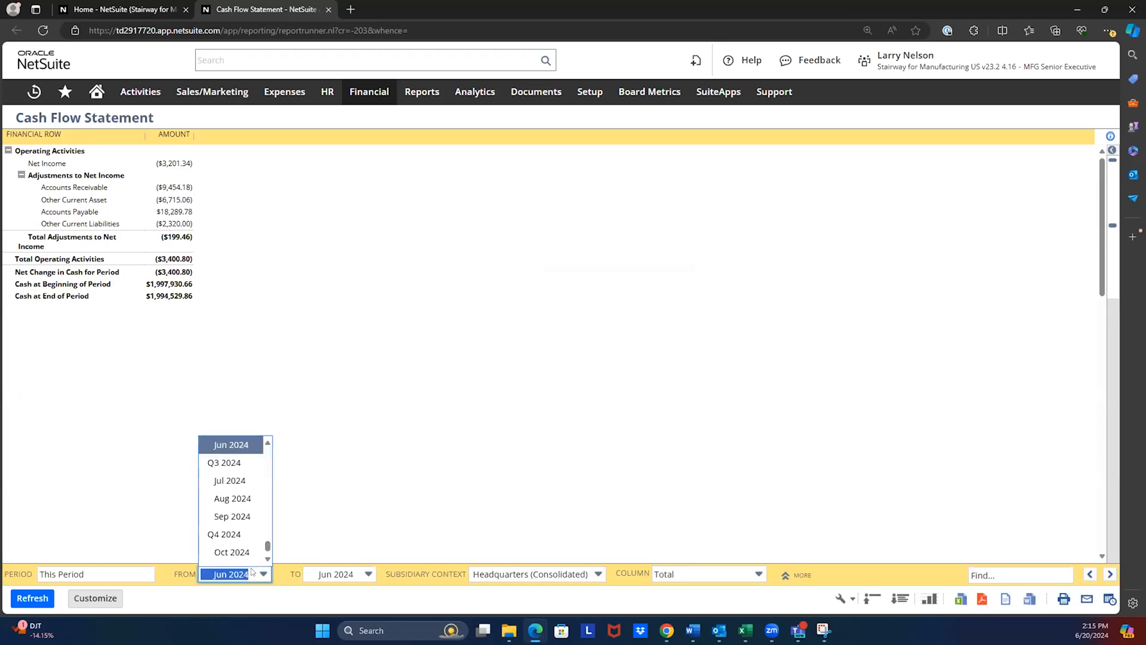
pyautogui.click(252, 575)
pyautogui.click(225, 578)
pyautogui.scroll(3, 215, 469)
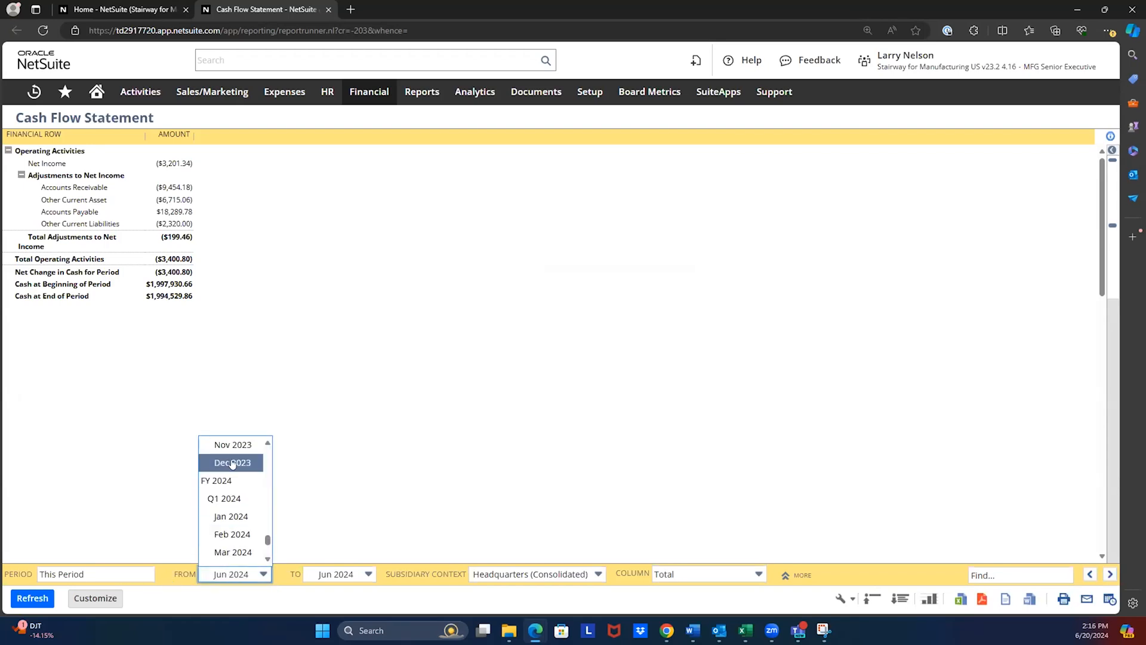
pyautogui.click(223, 471)
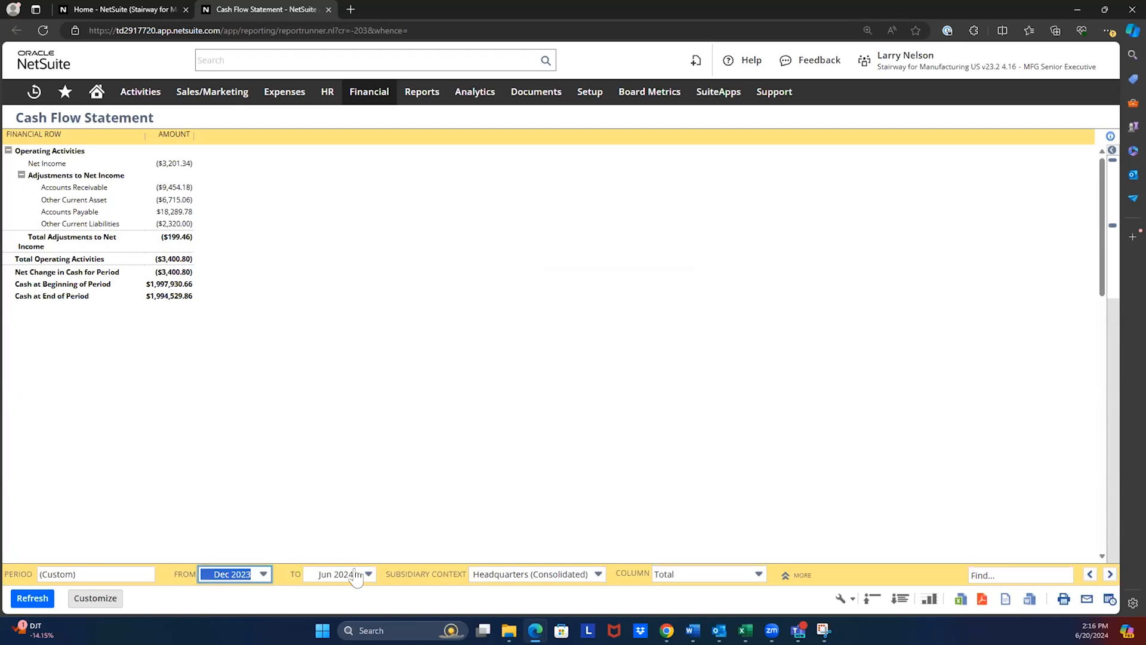
# - Examine the Cash Flow Statement's subsidiary, additional filter and column options, and close the report
pyautogui.click(568, 575)
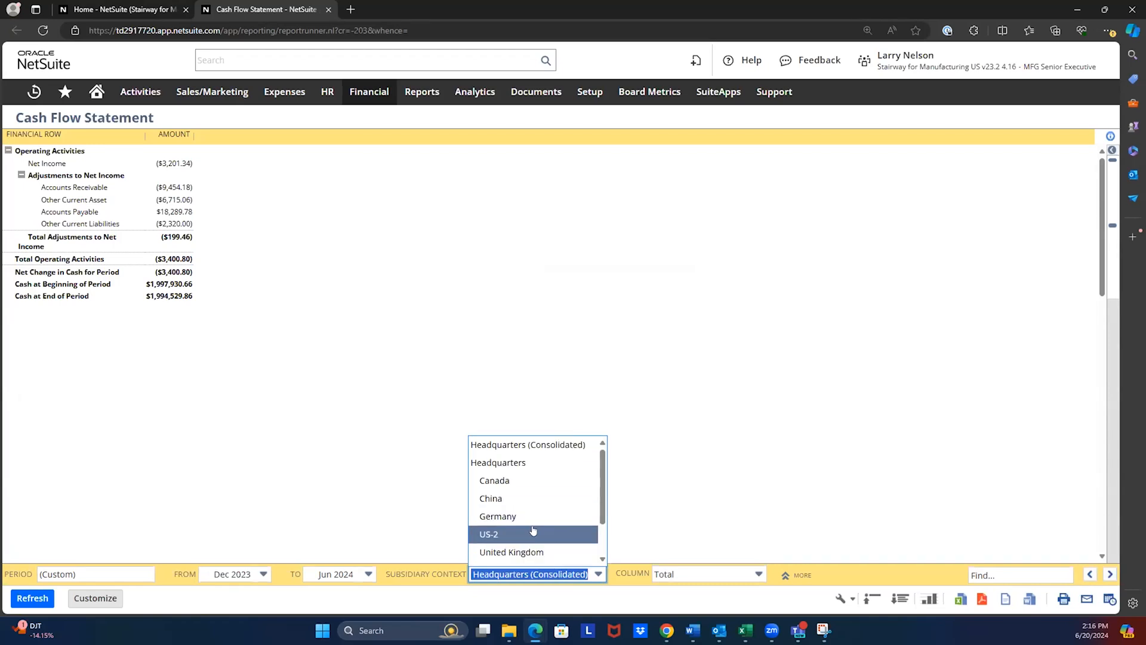
pyautogui.scroll(-1, 533, 494)
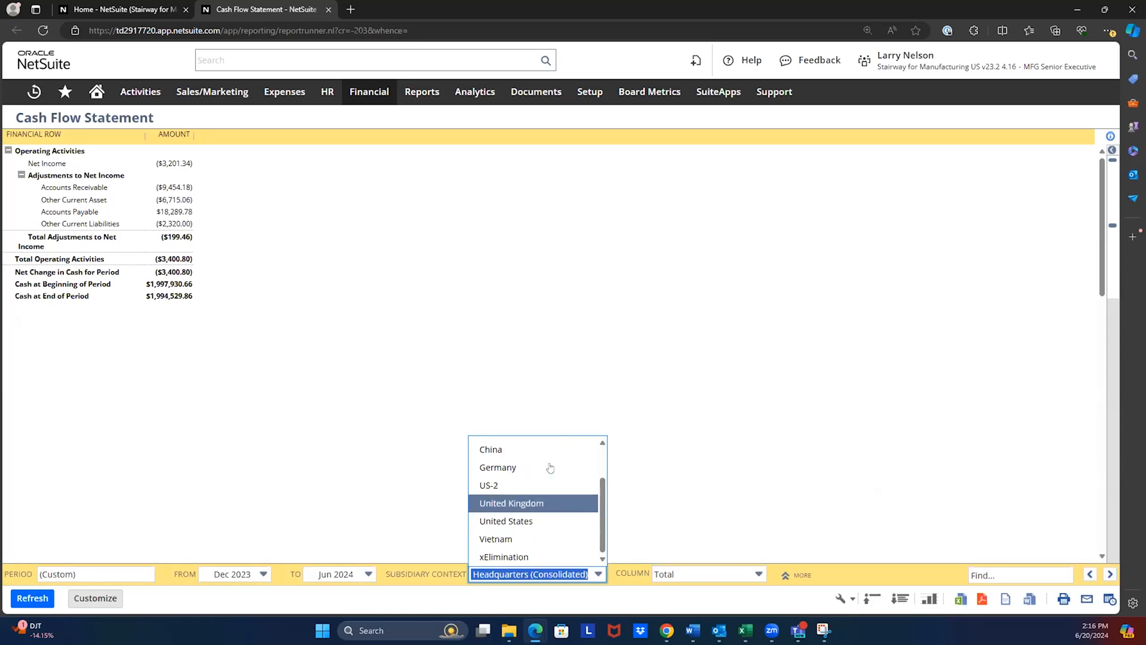
pyautogui.click(681, 468)
pyautogui.click(782, 574)
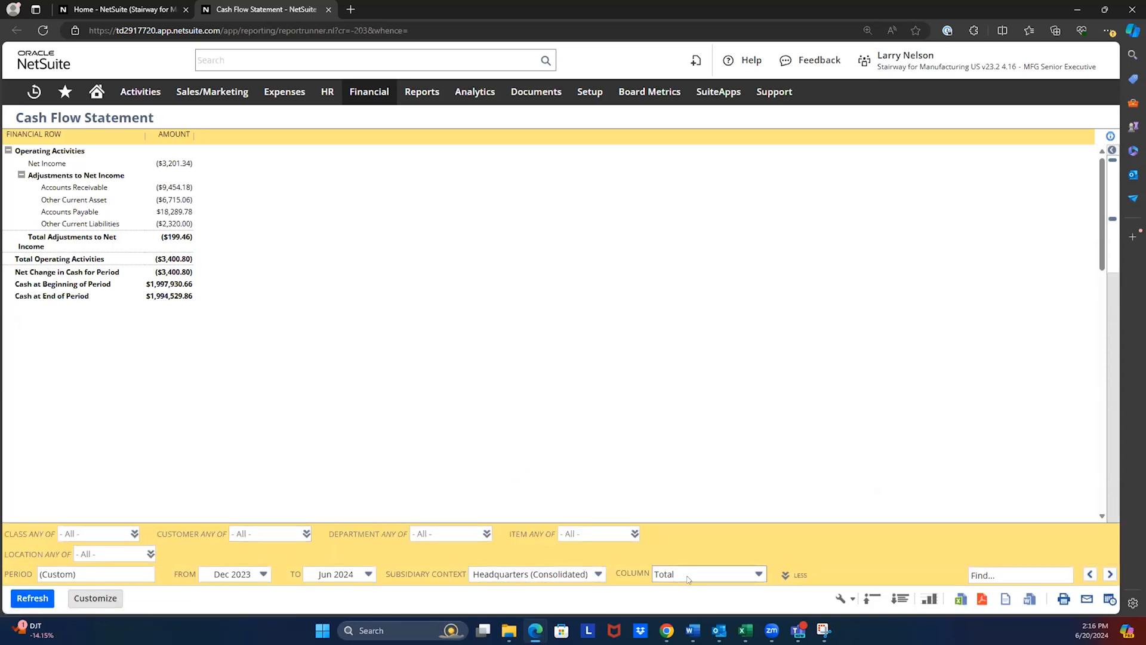
pyautogui.click(688, 579)
pyautogui.scroll(-1, 705, 501)
pyautogui.click(268, 373)
pyautogui.click(328, 9)
# - Examine the Revenue indicator's range options in the Key Performance Indicators setup and leave the setup
pyautogui.scroll(-2, 302, 354)
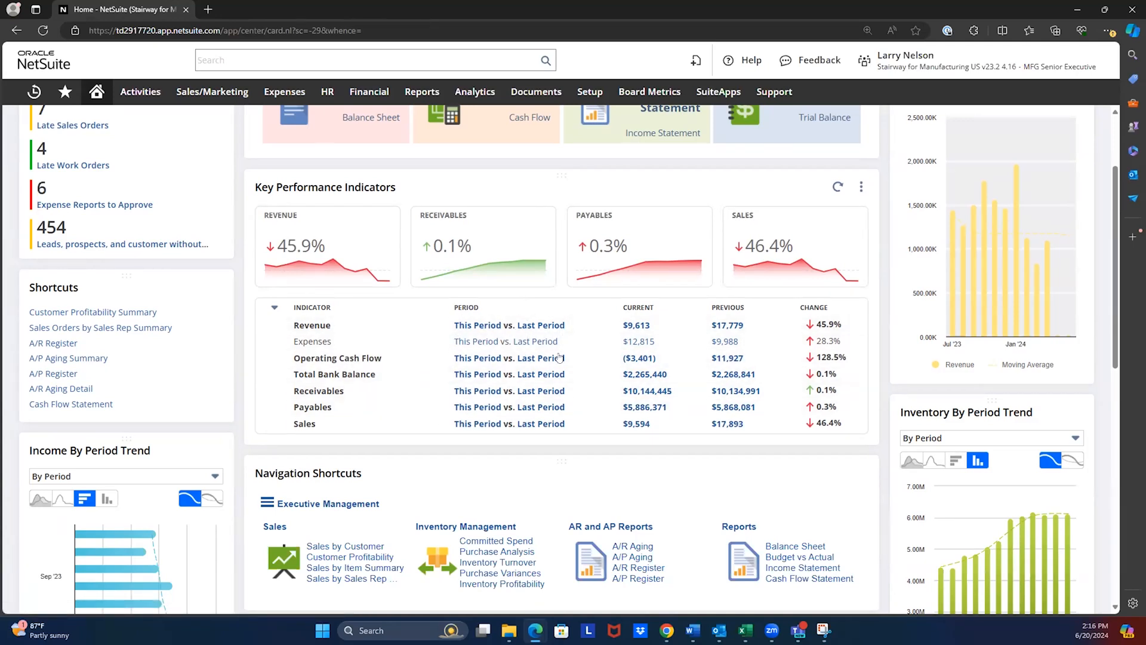
pyautogui.click(861, 187)
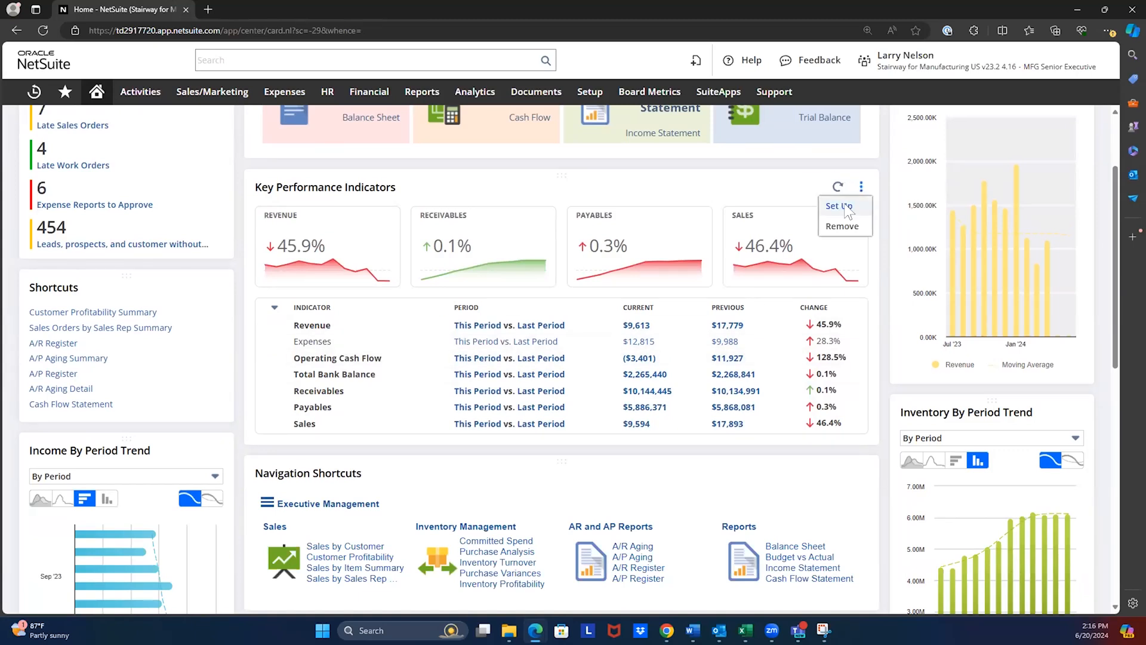
pyautogui.click(847, 209)
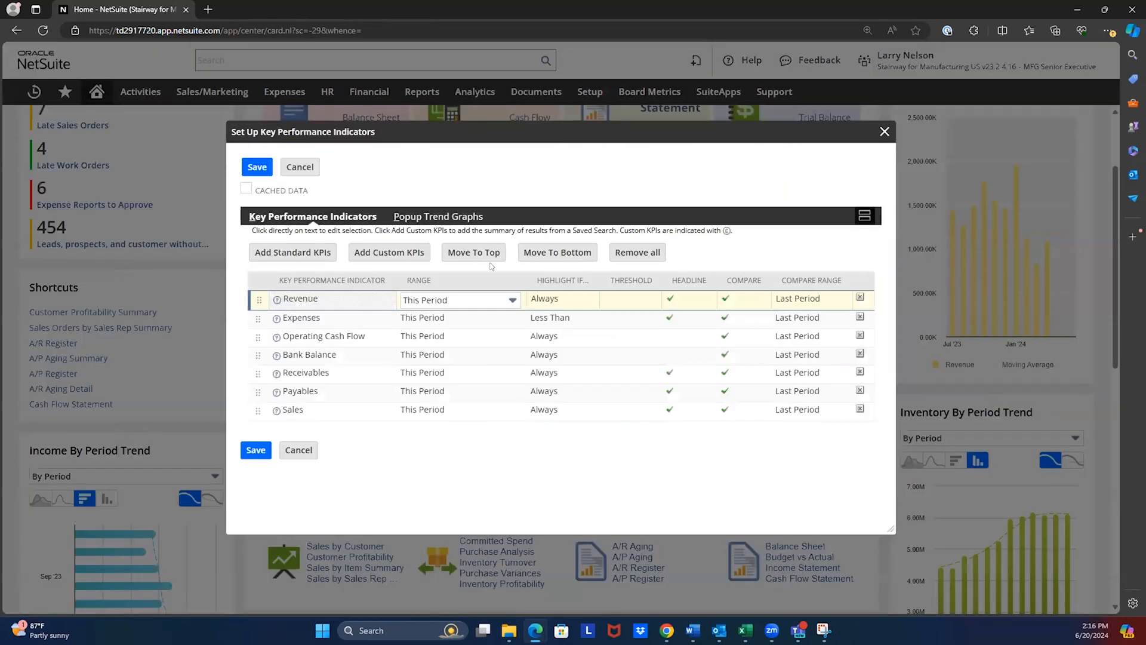
pyautogui.click(464, 301)
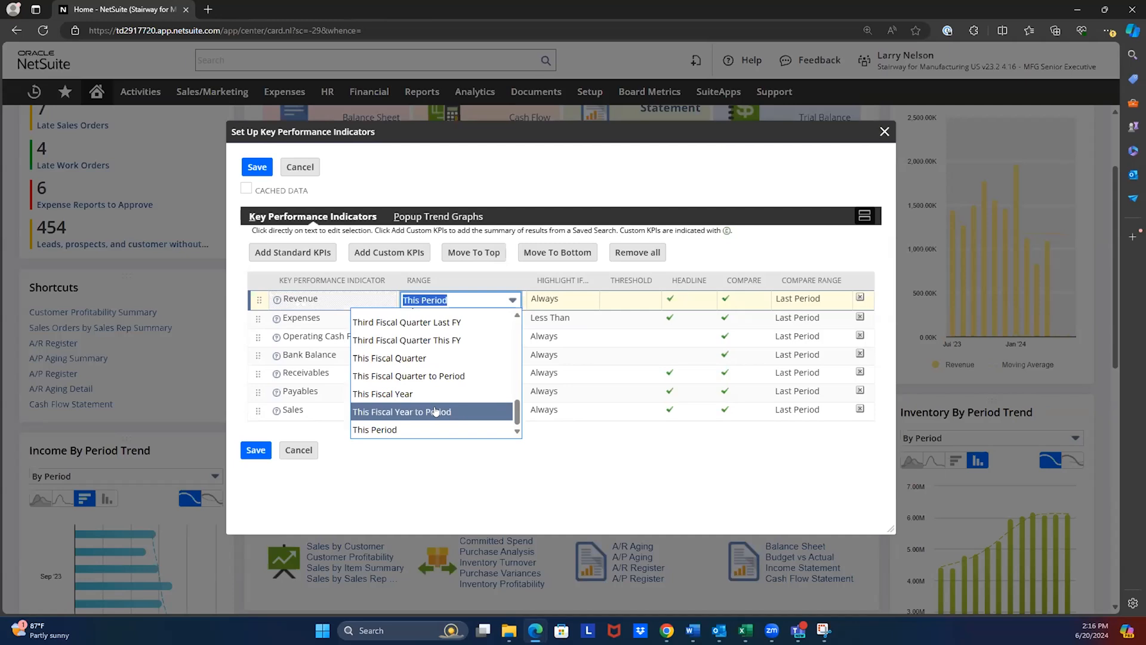
pyautogui.click(765, 297)
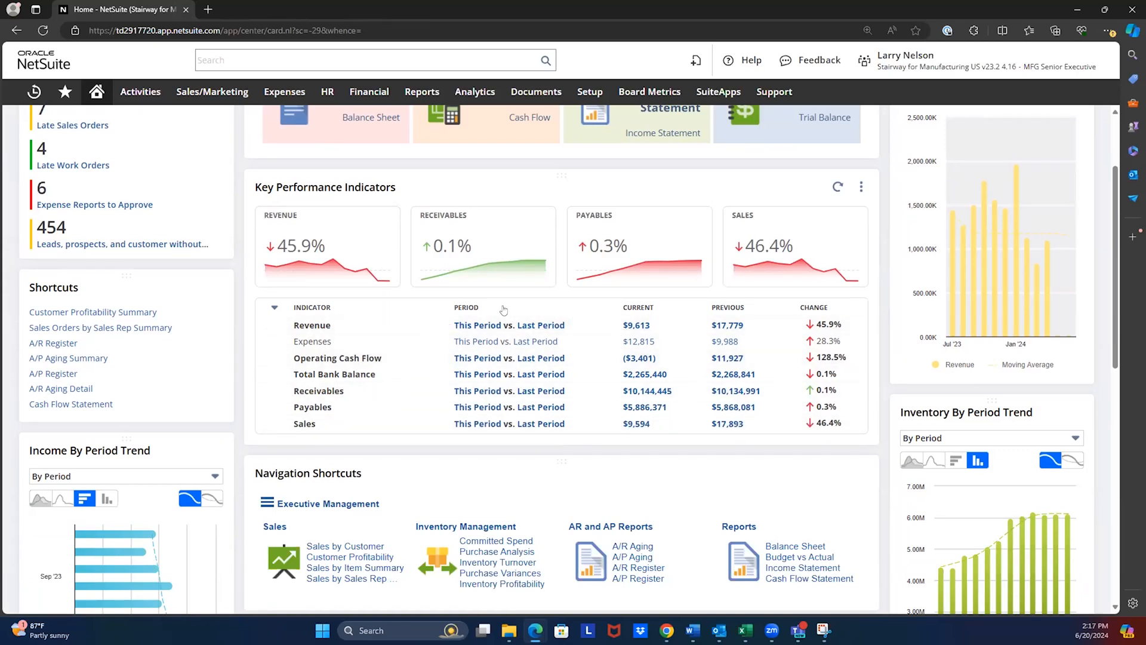
# - Examine the Income, Inventory and Sales period trend charts and the Income chart's setup and export options
pyautogui.scroll(-1, 739, 314)
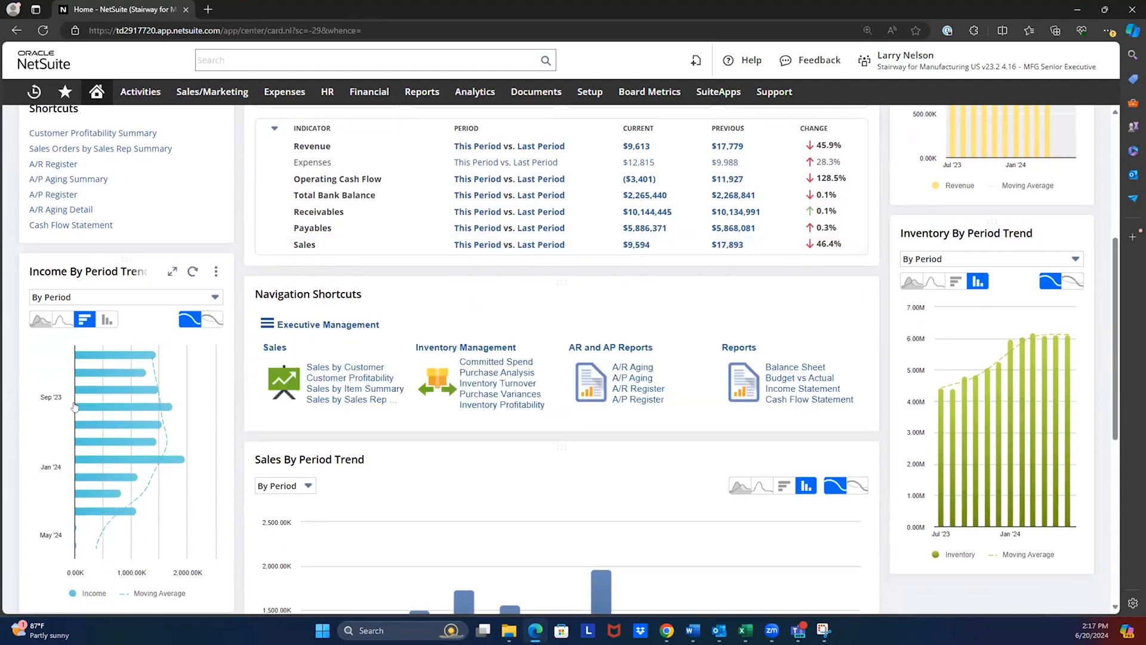
pyautogui.moveTo(137, 358)
pyautogui.moveTo(954, 418)
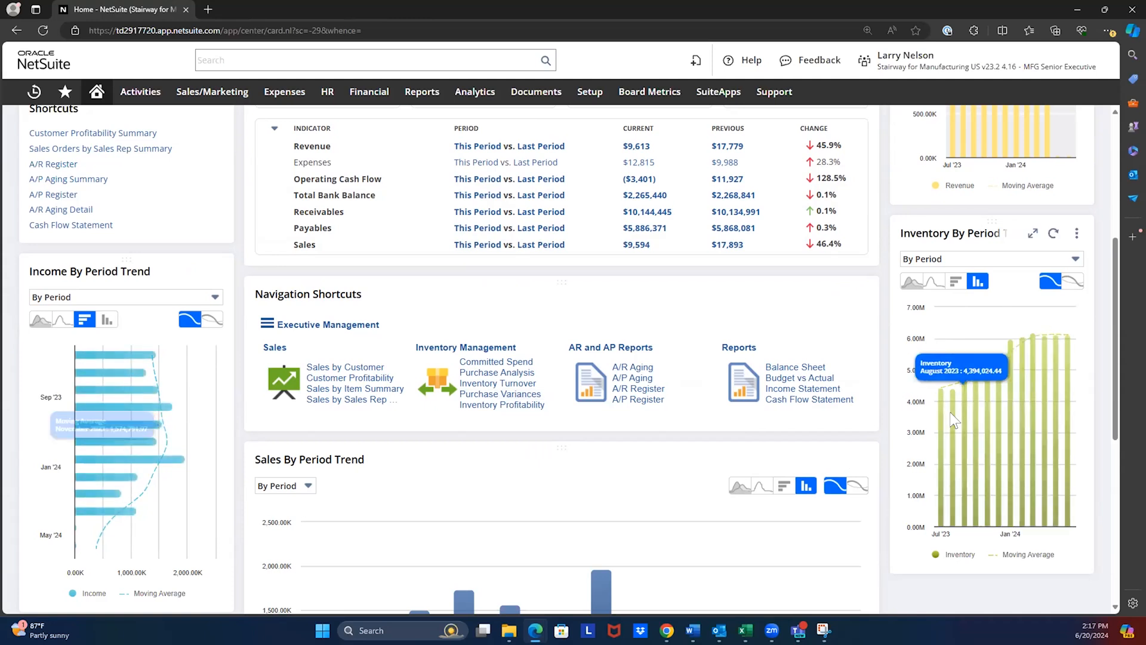
pyautogui.click(216, 272)
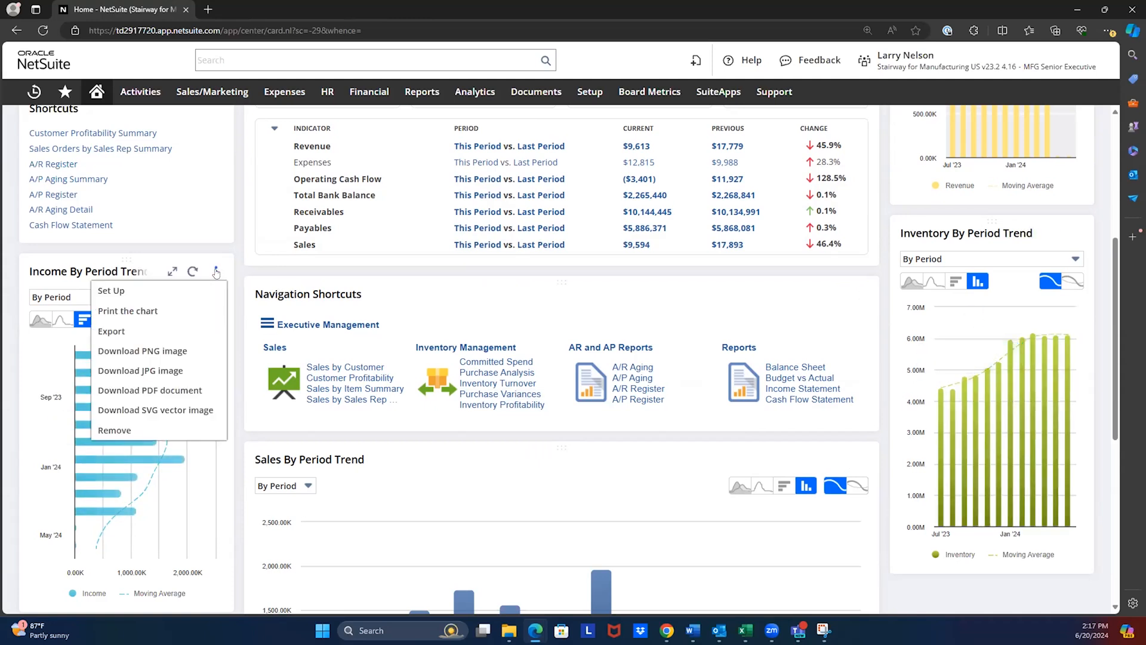
pyautogui.click(278, 305)
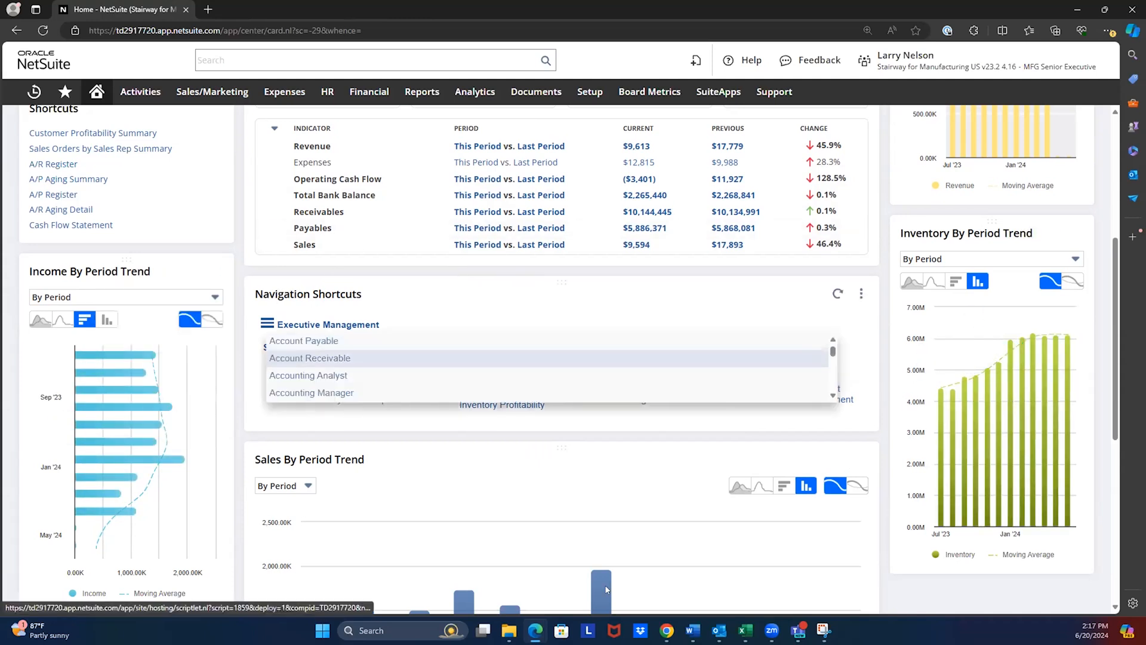
pyautogui.scroll(-2, 561, 484)
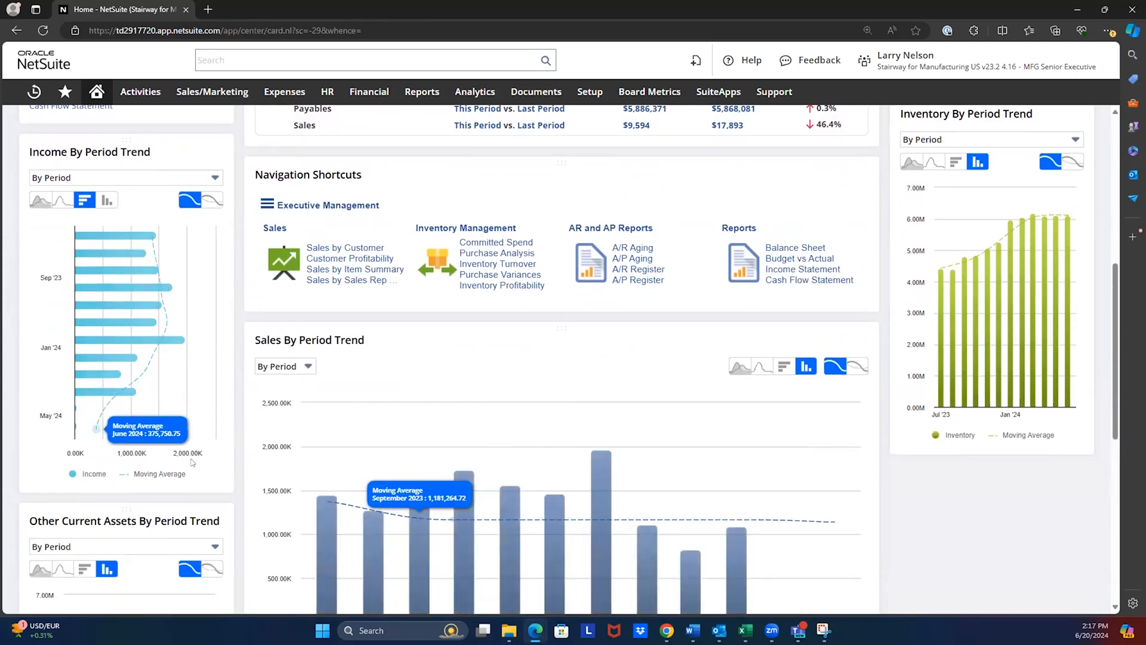
# - Examine the setup, print and download options available for the Income and Sales period trend charts
pyautogui.click(217, 151)
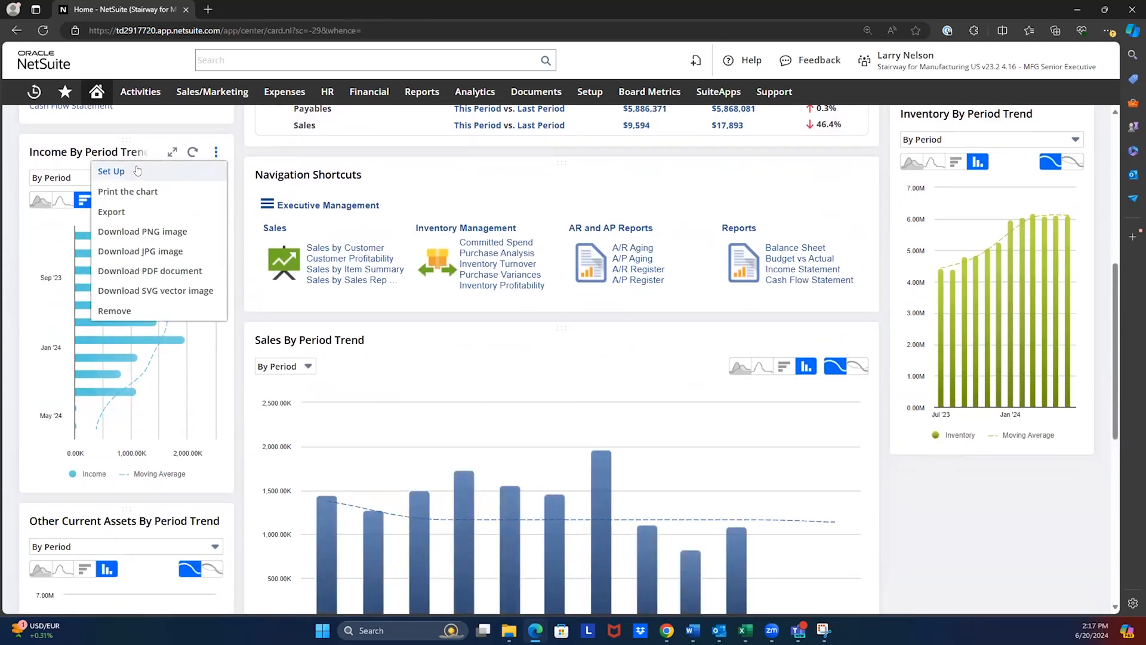
pyautogui.click(861, 339)
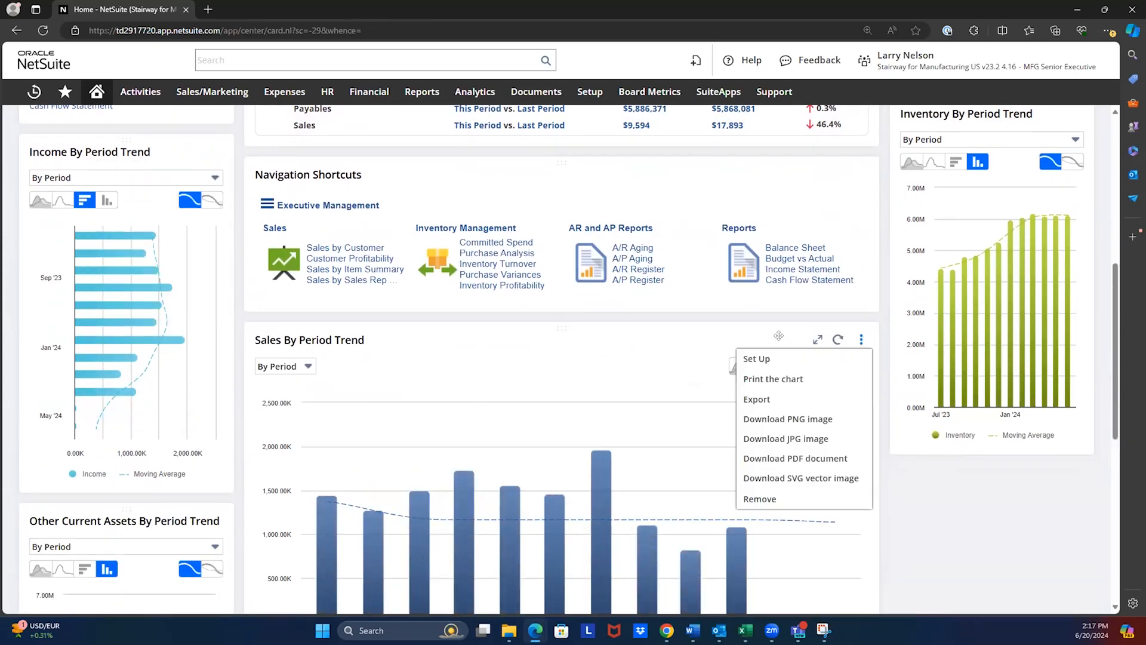
pyautogui.click(739, 353)
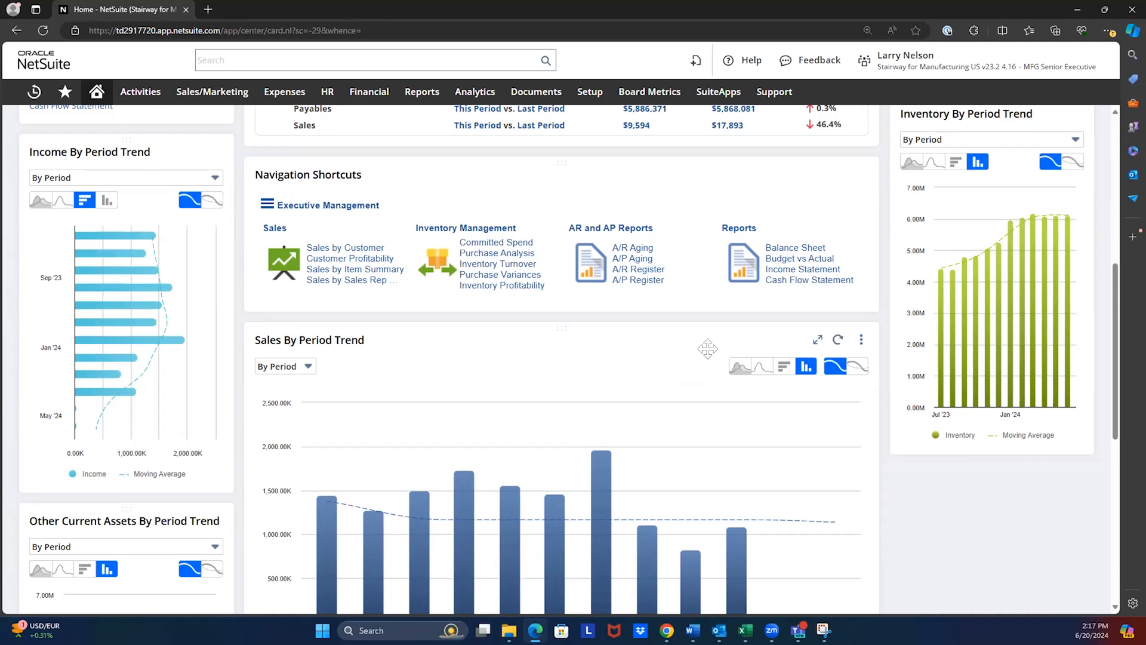
pyautogui.scroll(3, 246, 255)
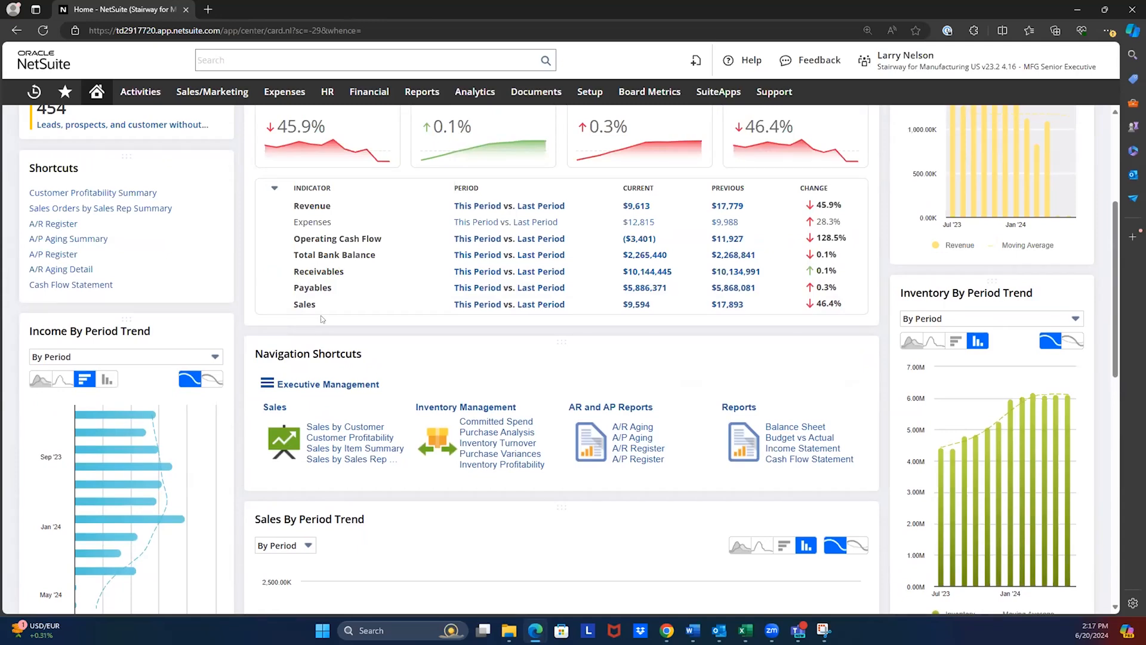
# - Set the KPI of the Income By Period Trend chart to COGS and save the trend graph setup
pyautogui.click(215, 331)
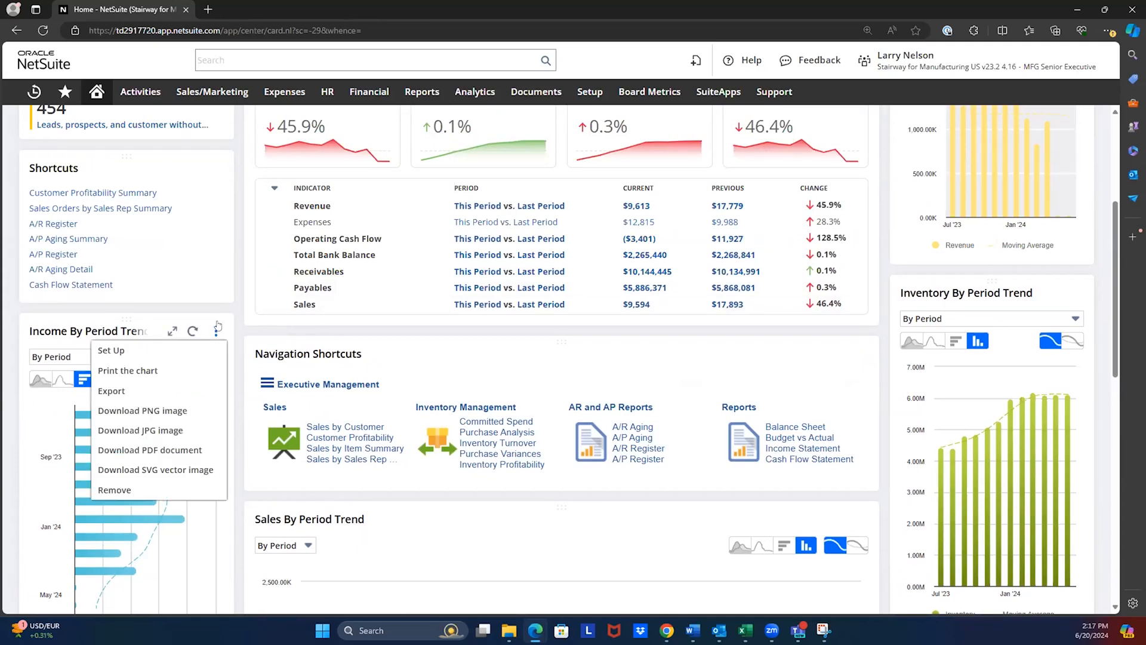
pyautogui.click(207, 339)
pyautogui.click(216, 331)
pyautogui.click(123, 350)
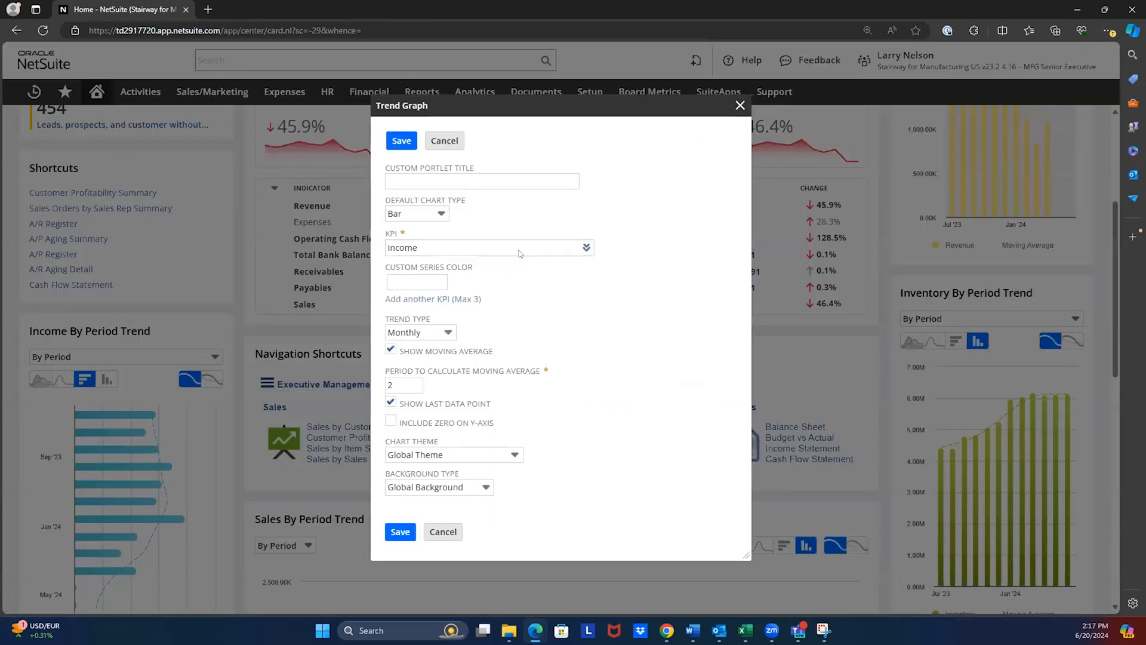
pyautogui.click(585, 250)
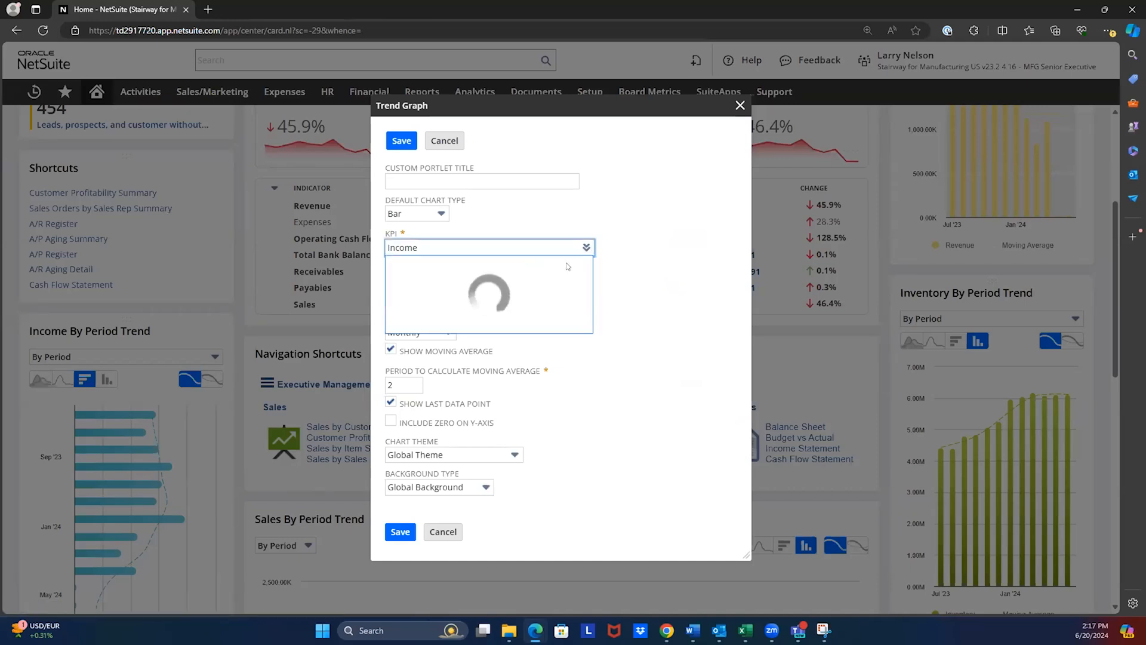
pyautogui.scroll(-2, 459, 358)
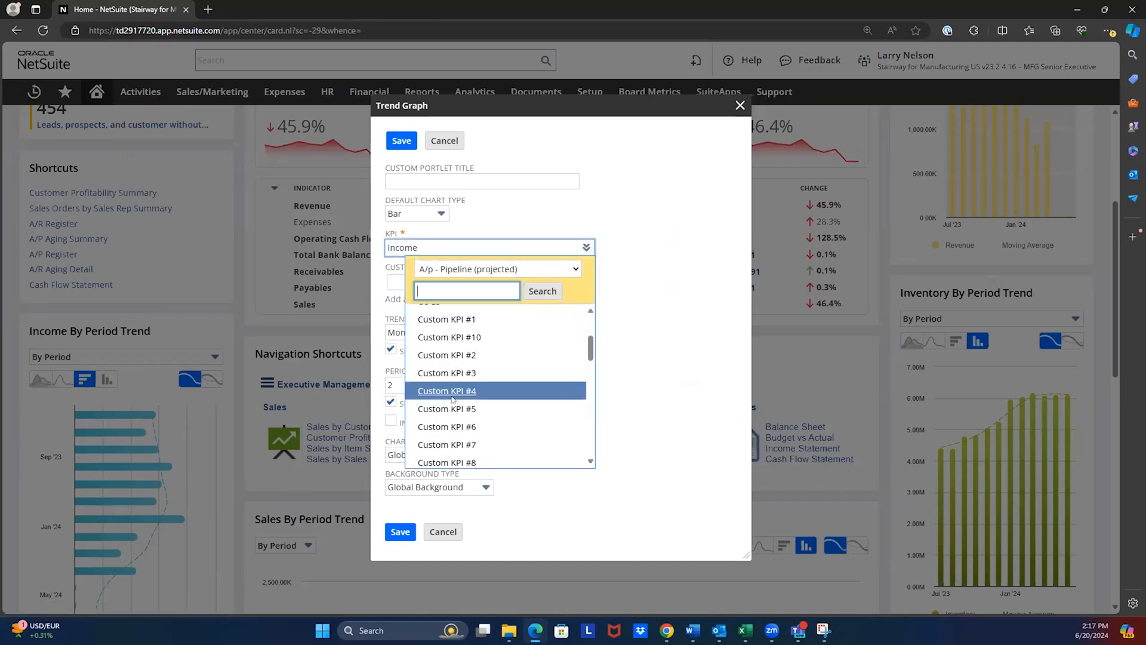
pyautogui.scroll(2, 466, 397)
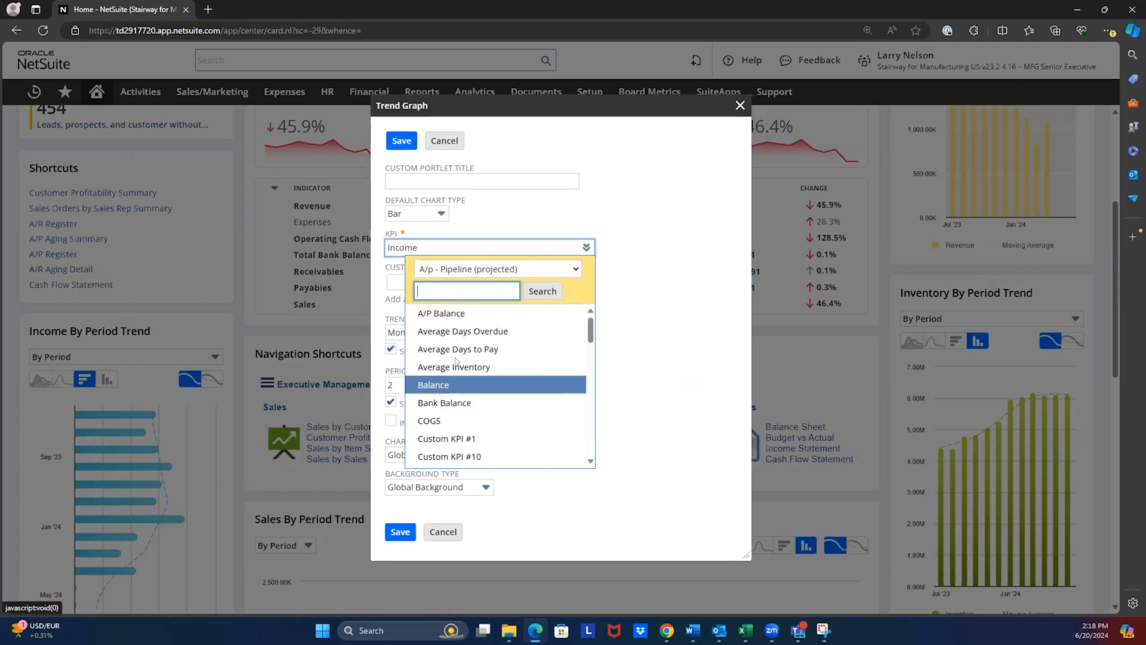
pyautogui.click(428, 420)
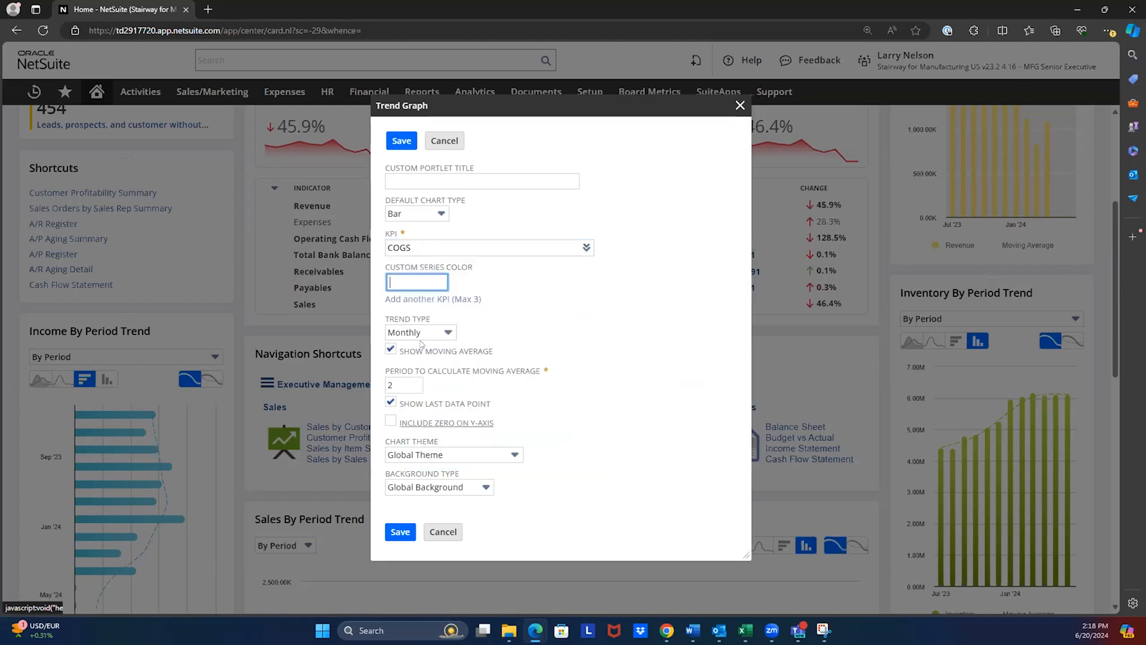
pyautogui.click(397, 141)
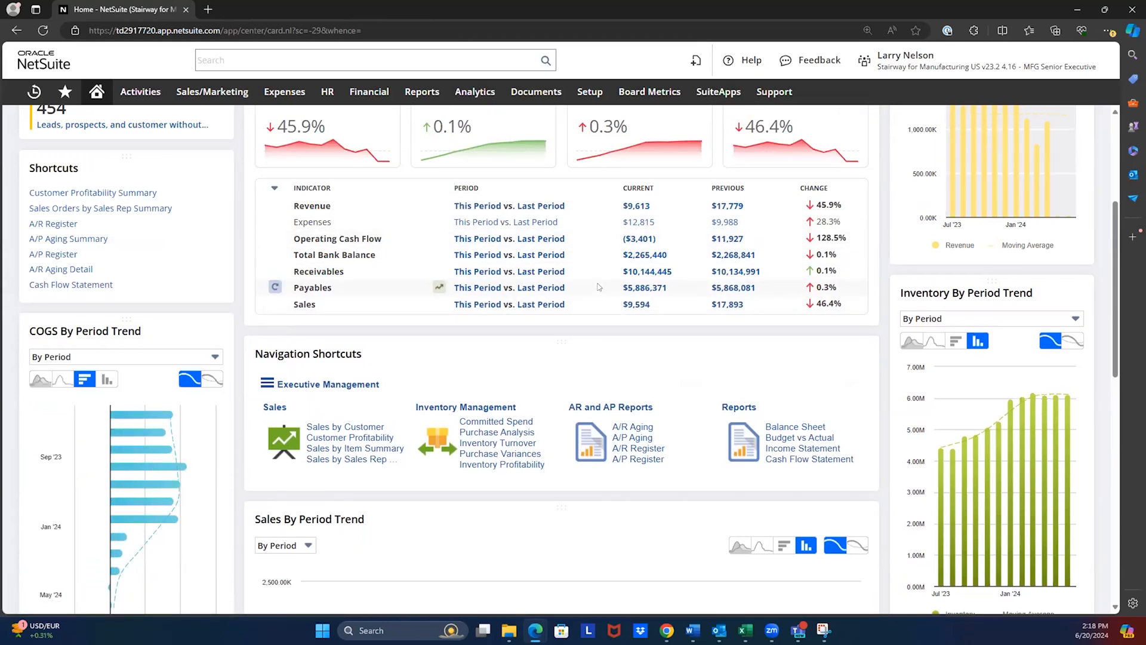
# - Switch the COGS trend chart to the Yearly range and display it as an area chart
pyautogui.moveTo(138, 464)
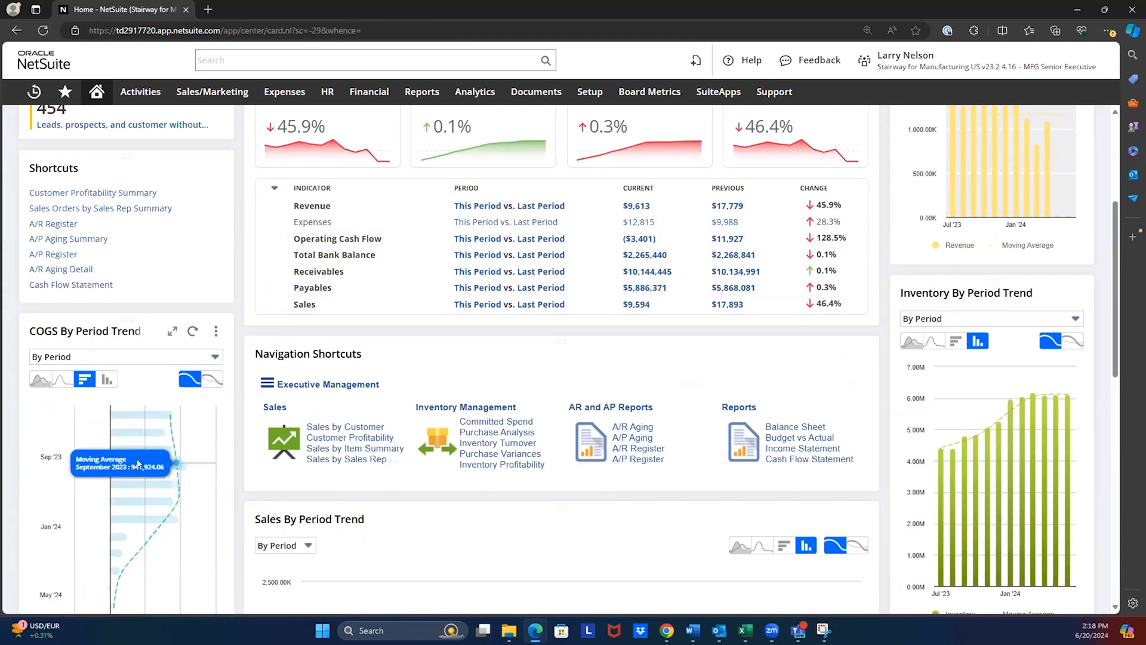
pyautogui.scroll(-1, 179, 454)
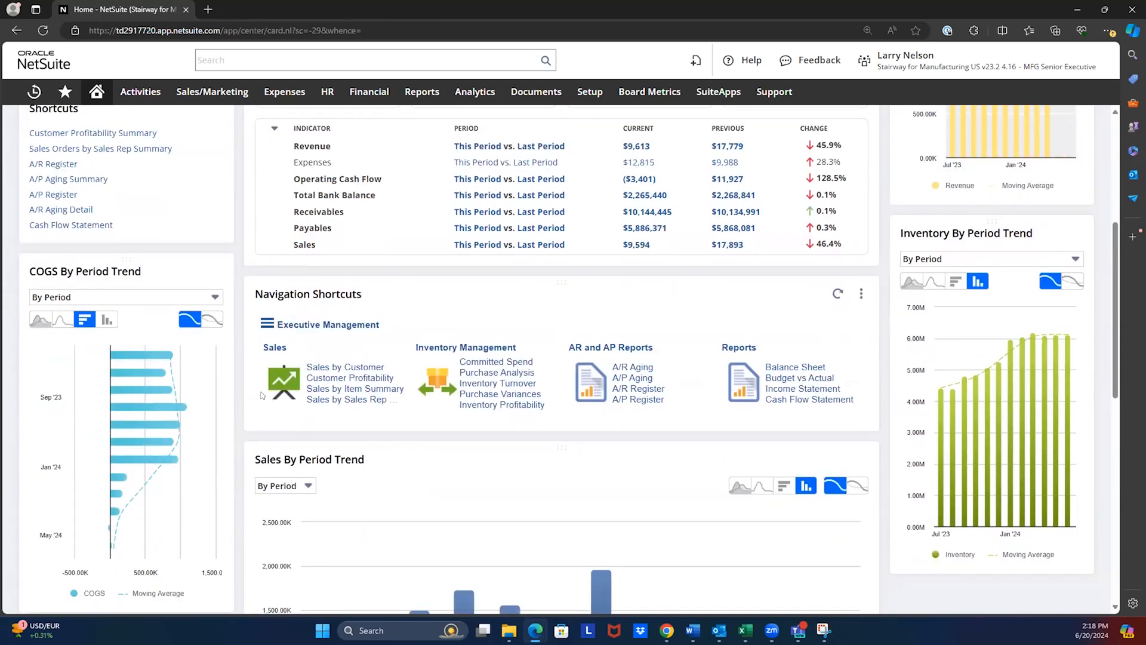
pyautogui.click(137, 299)
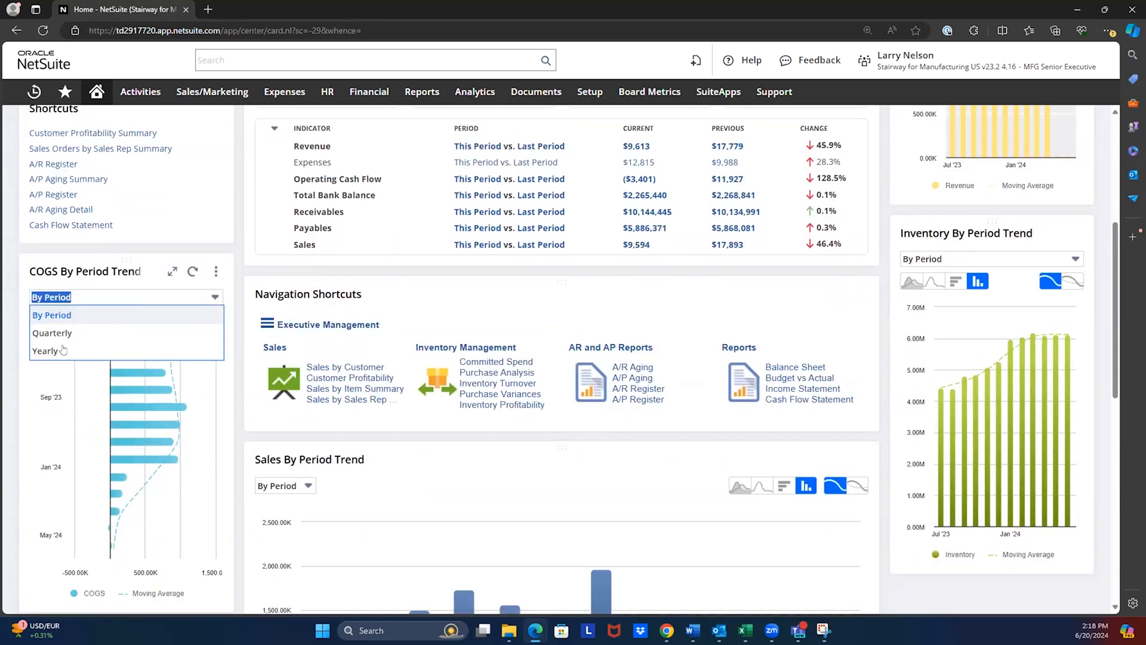
pyautogui.click(46, 352)
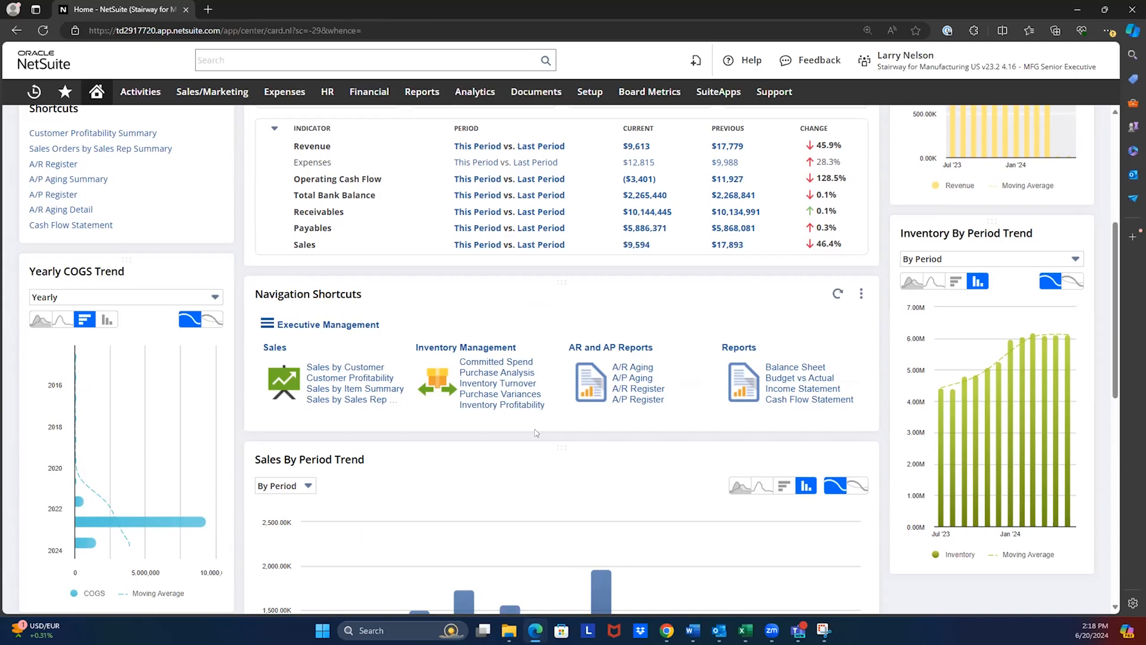
pyautogui.click(62, 320)
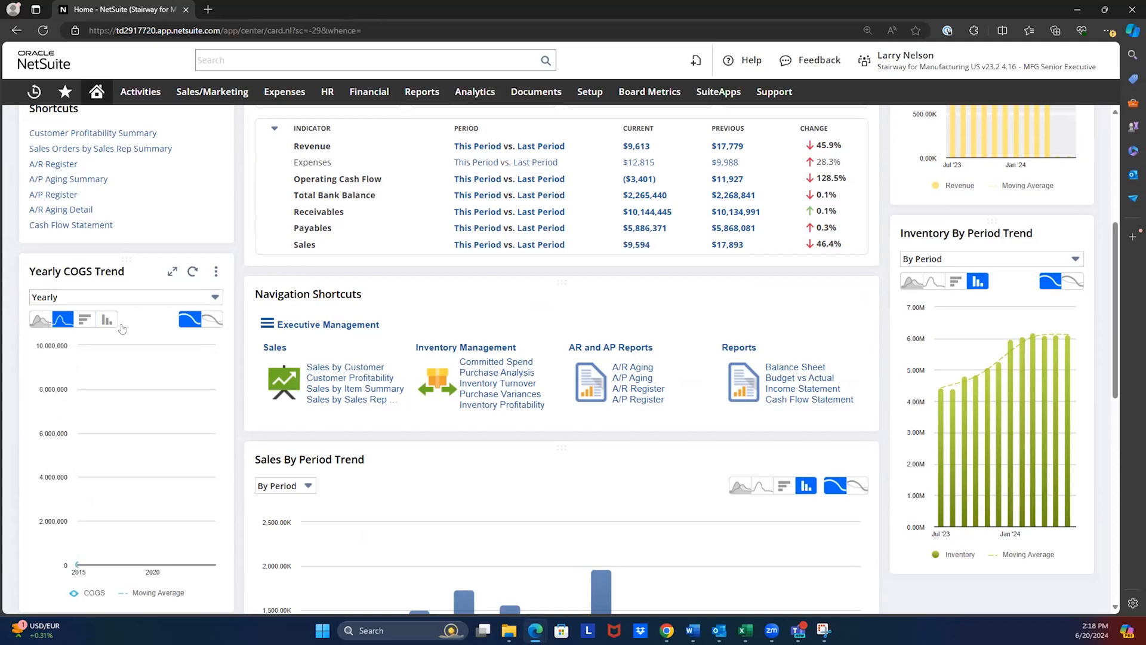
pyautogui.click(83, 321)
pyautogui.click(34, 323)
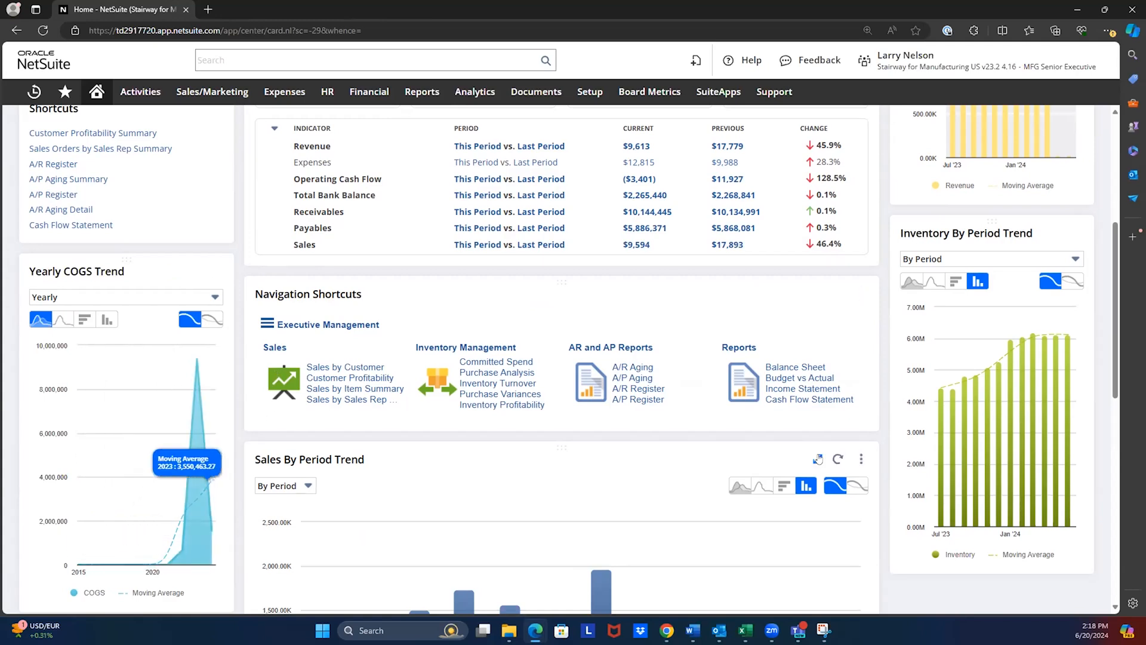
# - Change the login role from MFG Senior Executive to MFG CFO
pyautogui.scroll(-4, 535, 282)
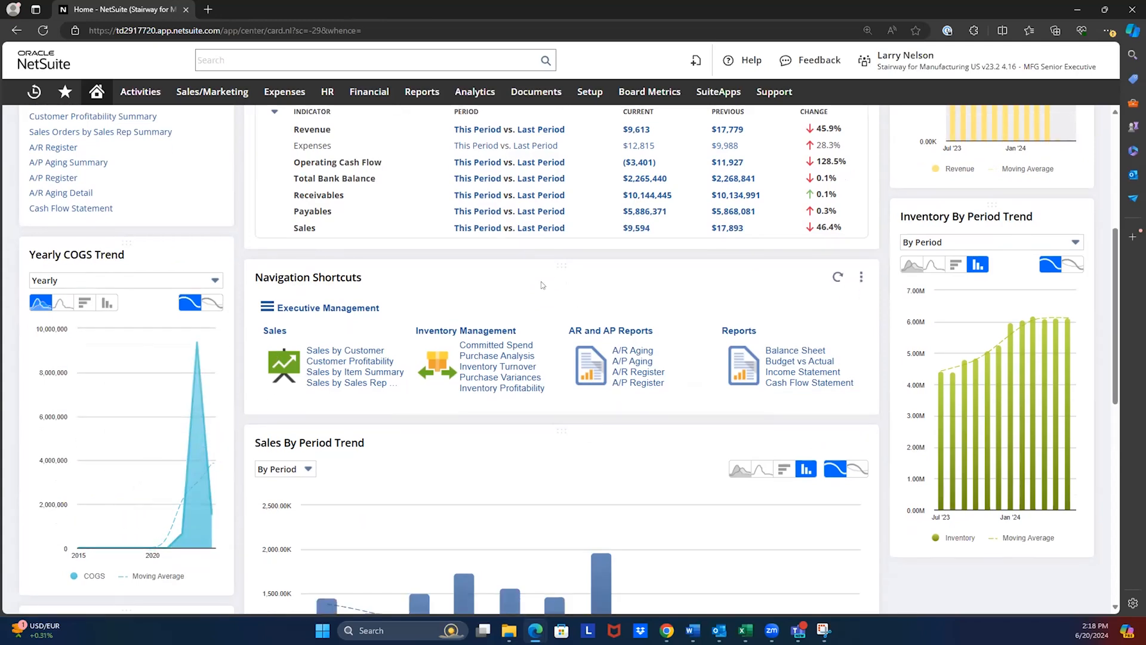
pyautogui.scroll(9, 531, 277)
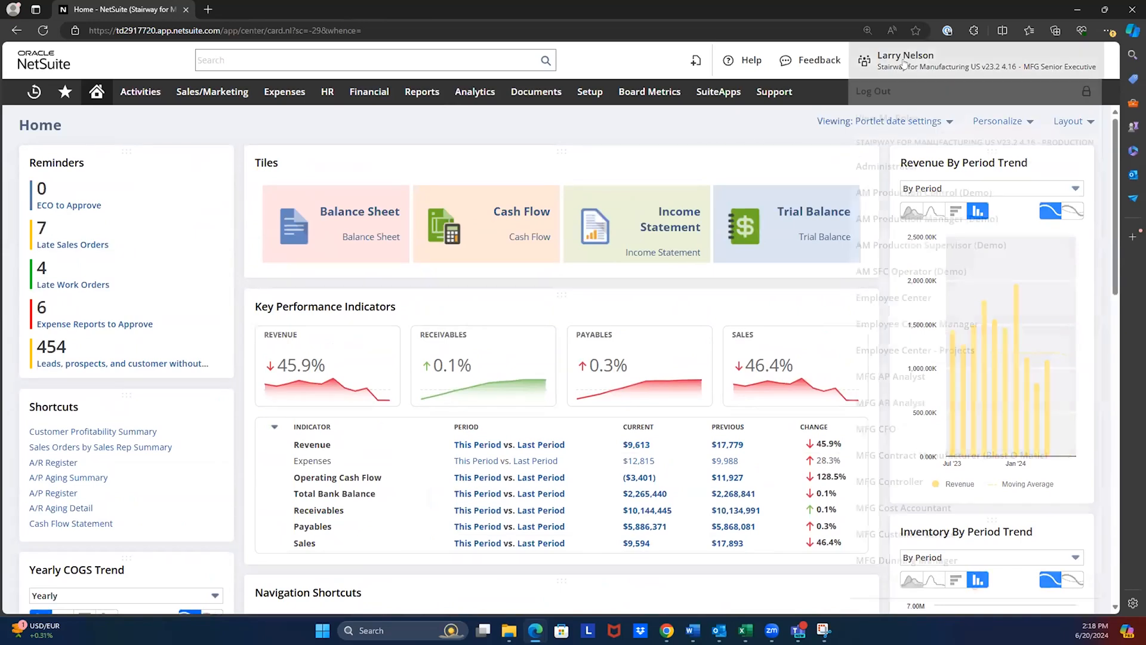
pyautogui.moveTo(902, 63)
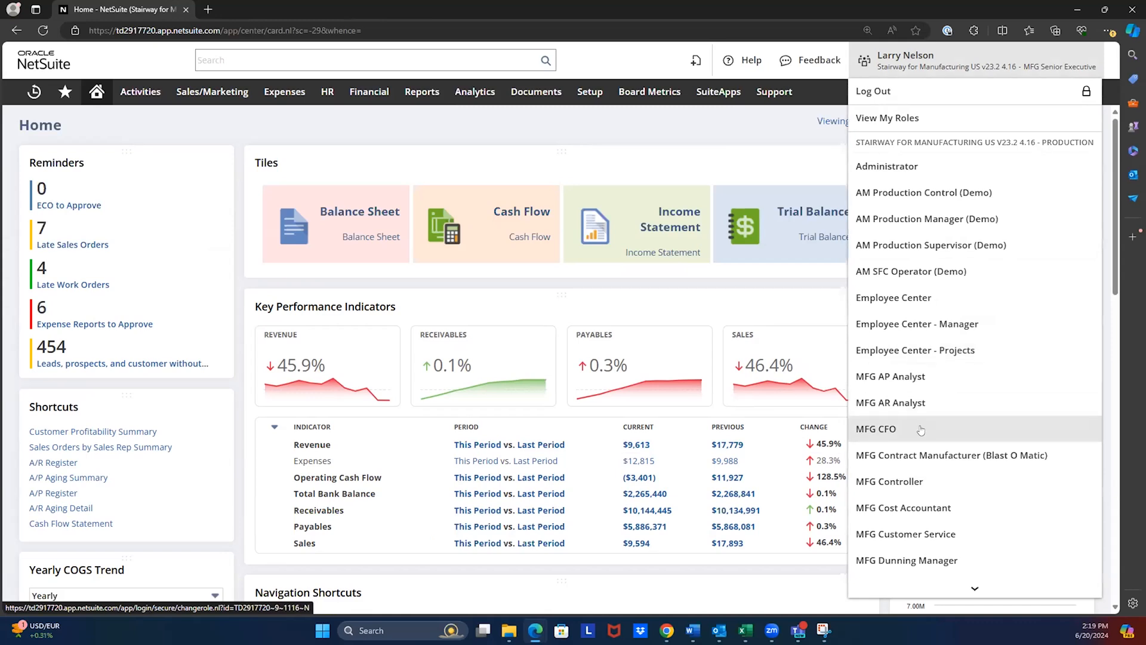
pyautogui.click(902, 430)
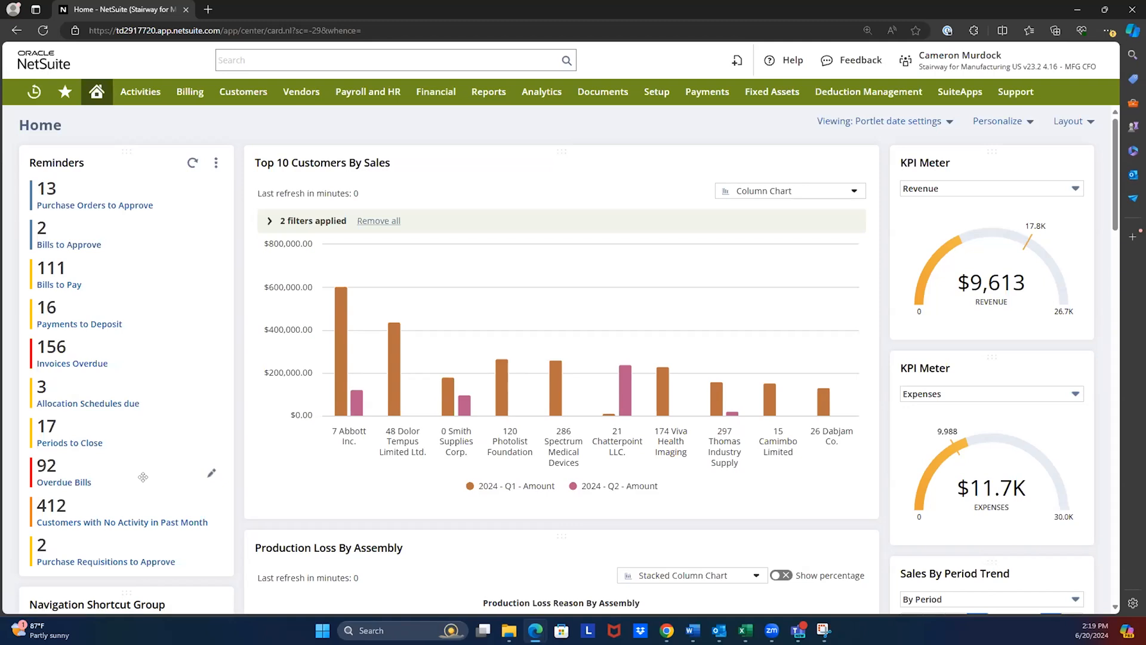
# - Open the Bills to Approve reminder in a separate tab and open the 3 Way Match - PO With Rate Mismatch bill
pyautogui.middleClick(76, 246)
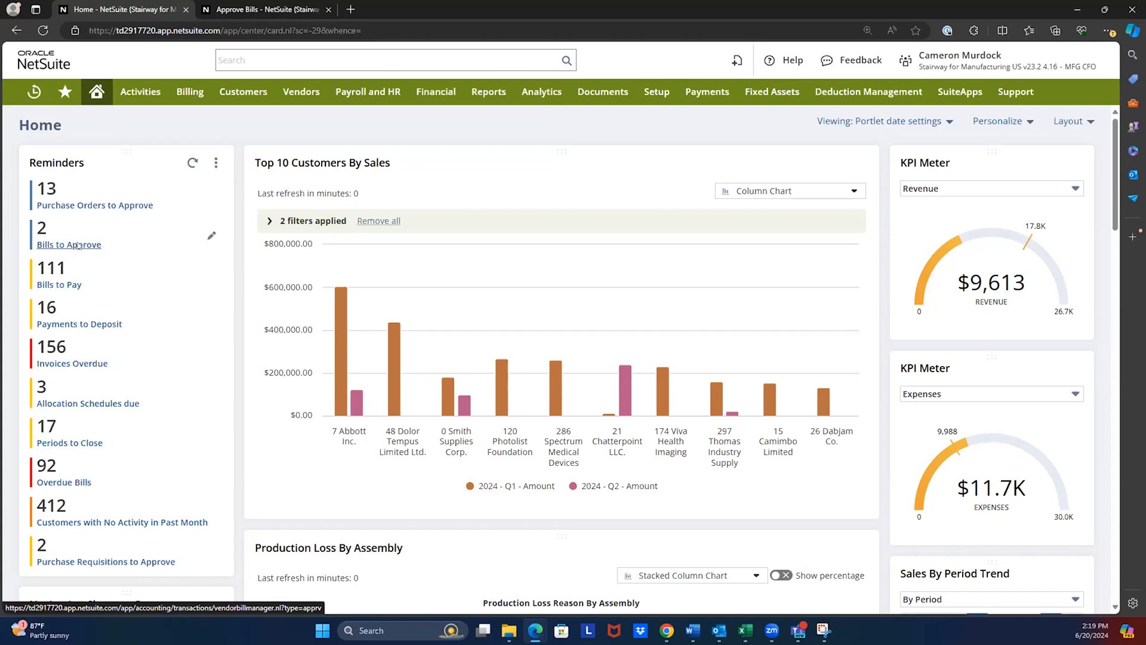
pyautogui.click(254, 8)
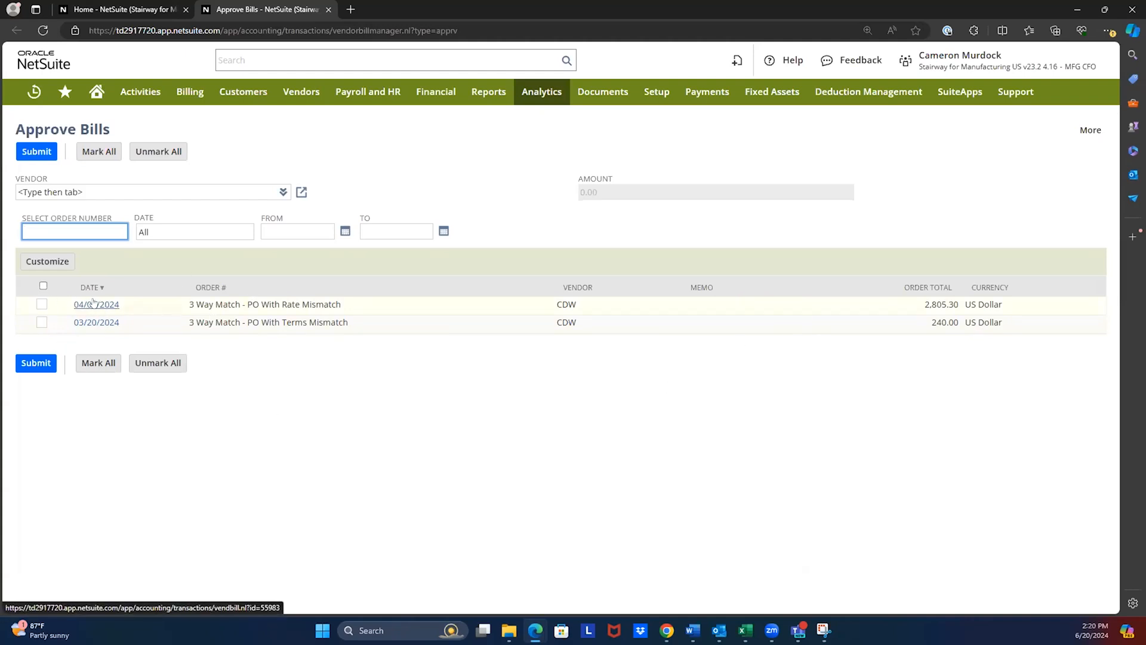
pyautogui.click(41, 305)
pyautogui.click(41, 305)
pyautogui.click(107, 305)
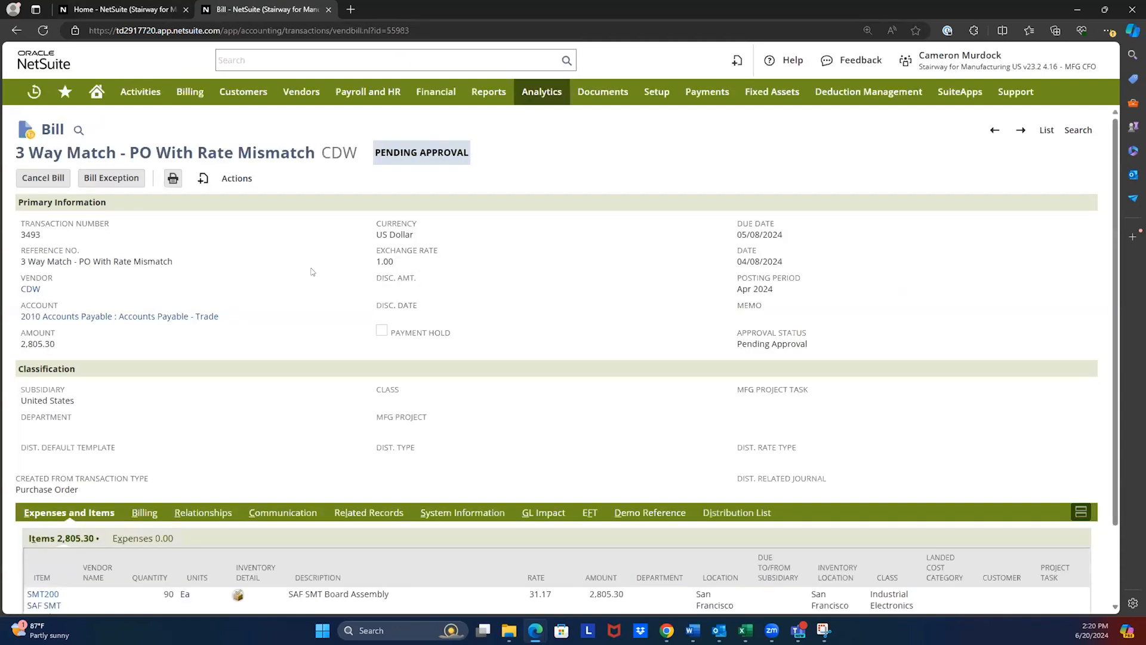
# - Examine the bill's item lines and its GL Impact entries
pyautogui.scroll(-2, 373, 311)
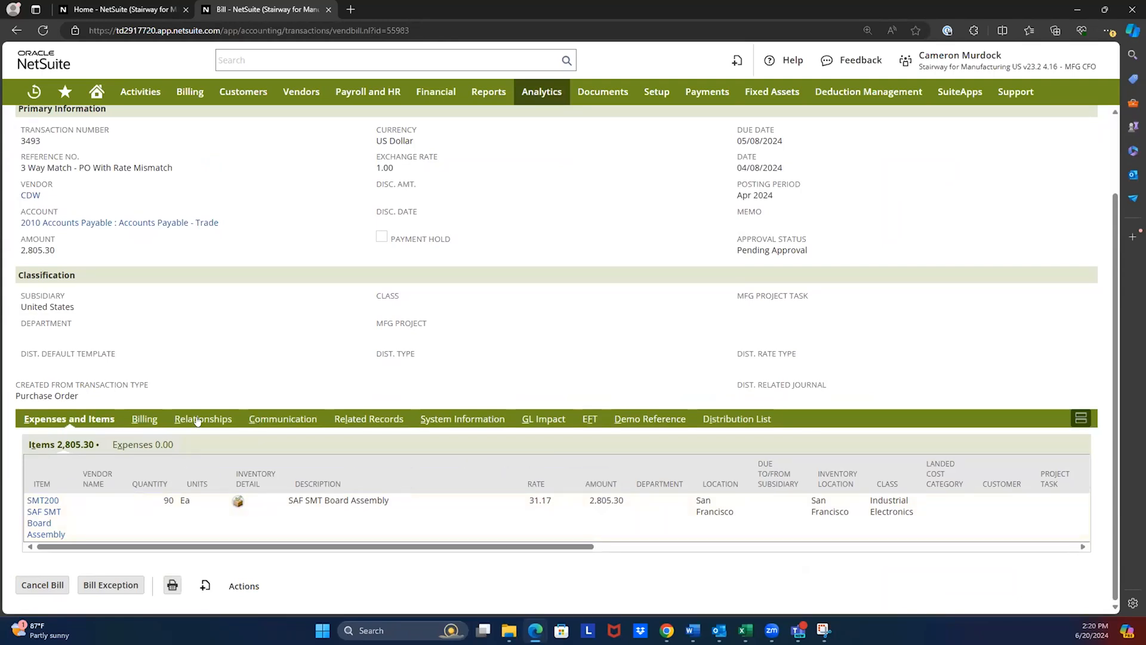
pyautogui.click(544, 420)
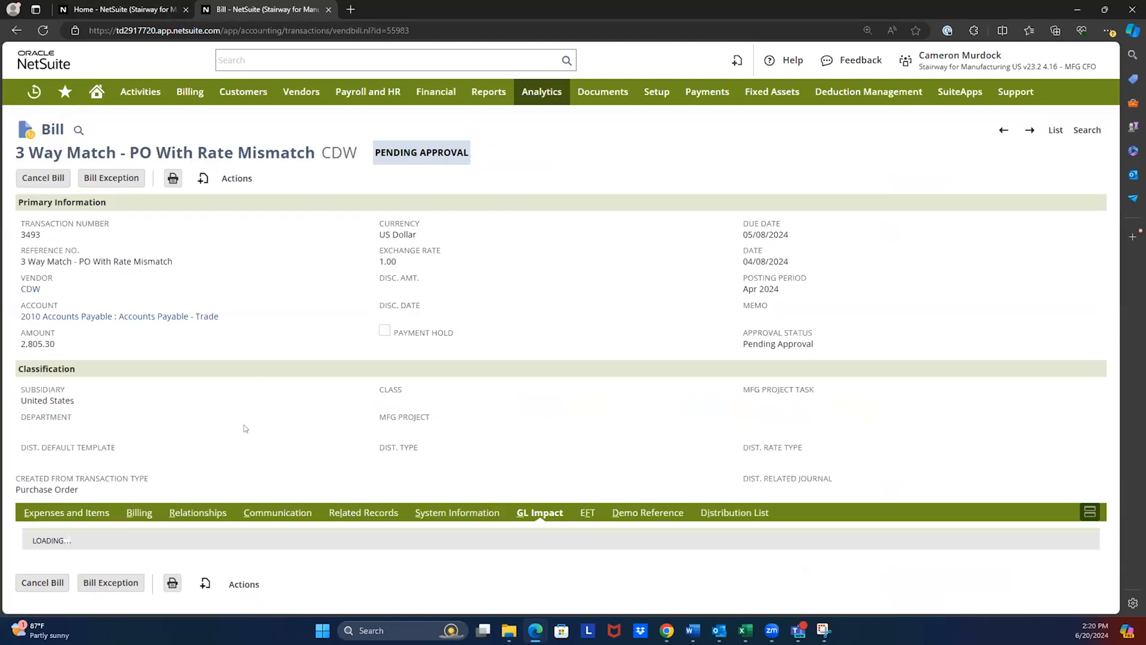
pyautogui.scroll(-1, 354, 495)
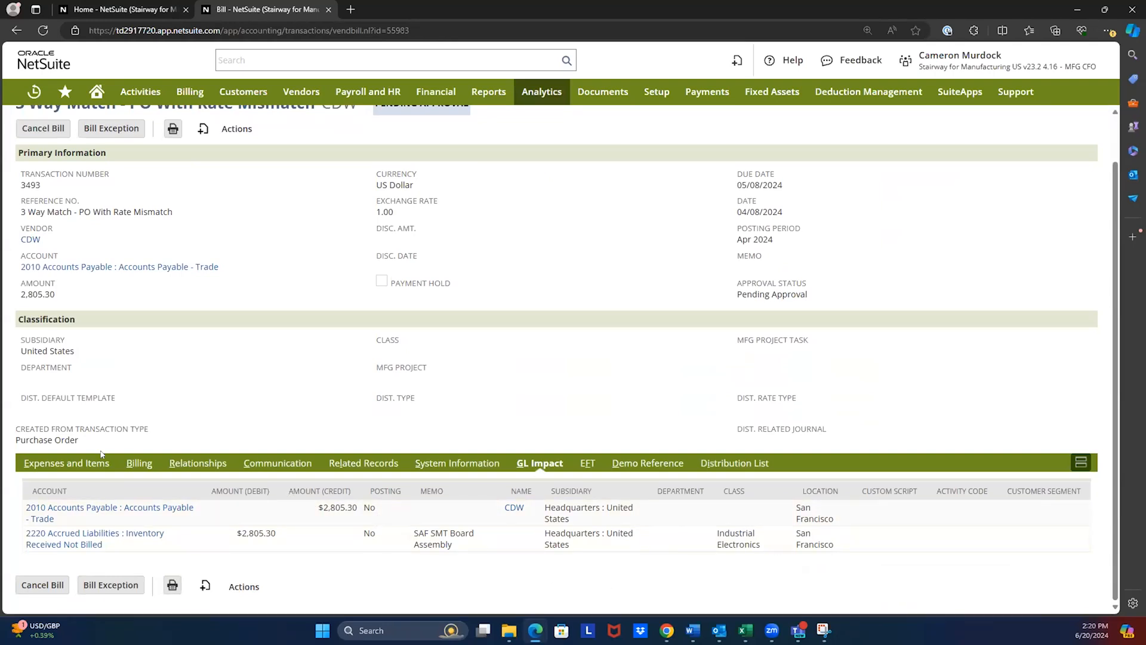
pyautogui.scroll(1, 368, 342)
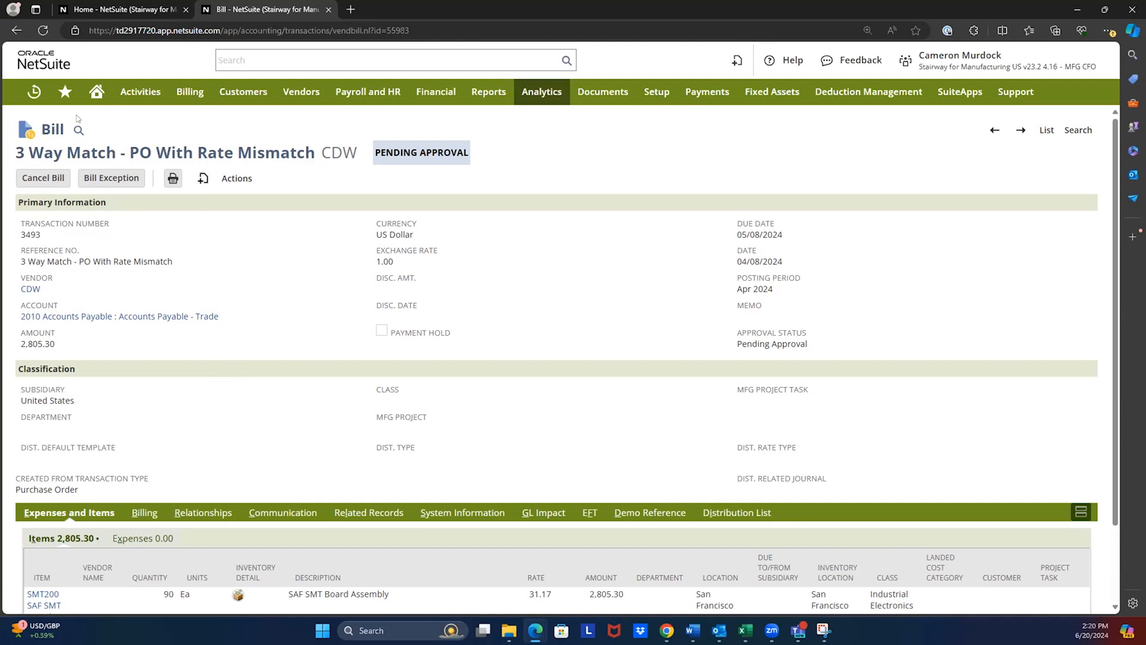
# - View the bill's approval exceptions, return to the bill and close it to get back to the home dashboard
pyautogui.click(102, 179)
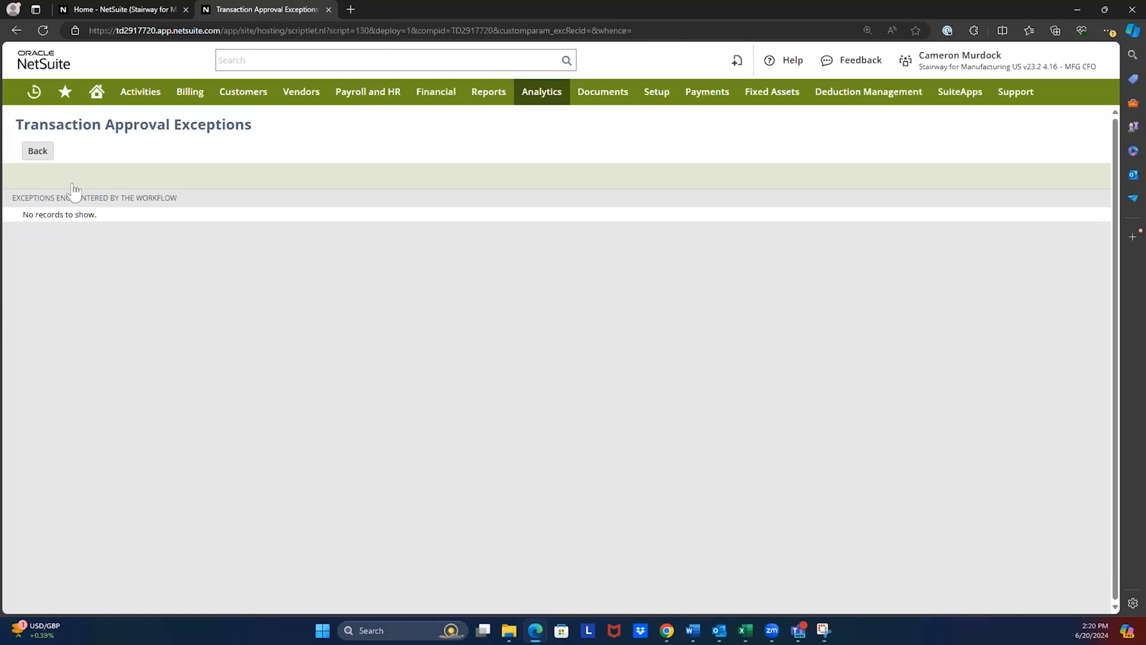
pyautogui.click(37, 149)
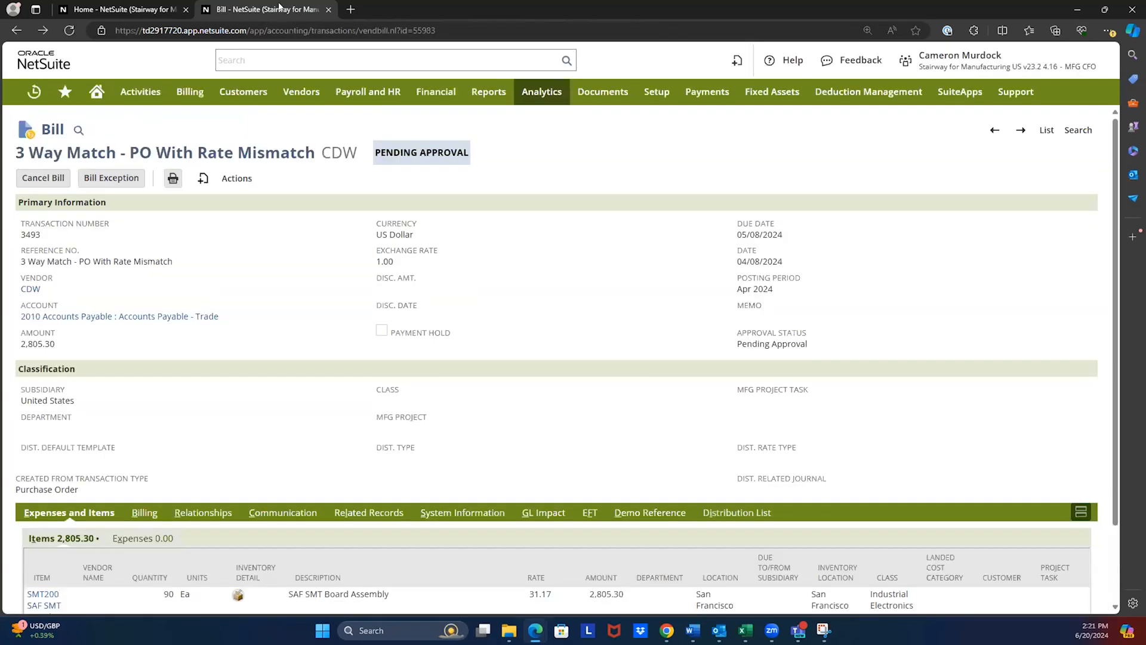
pyautogui.click(328, 9)
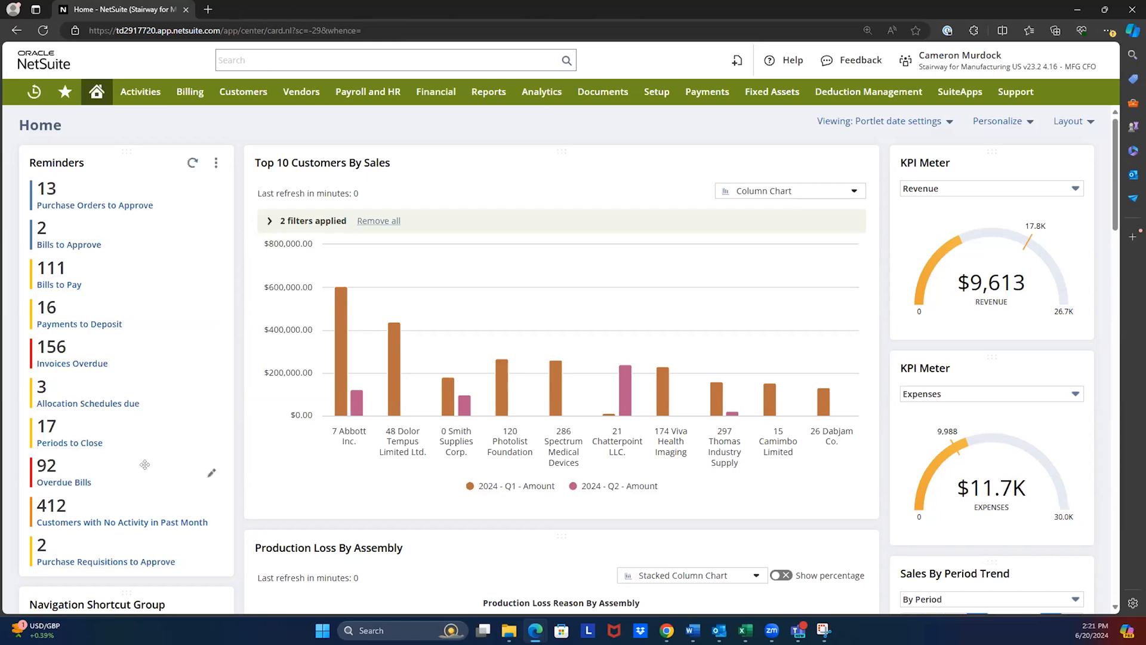
# - Open Import Budgets and Journal Entries from the CFO transaction shortcuts, each in a separate tab
pyautogui.scroll(-3, 144, 465)
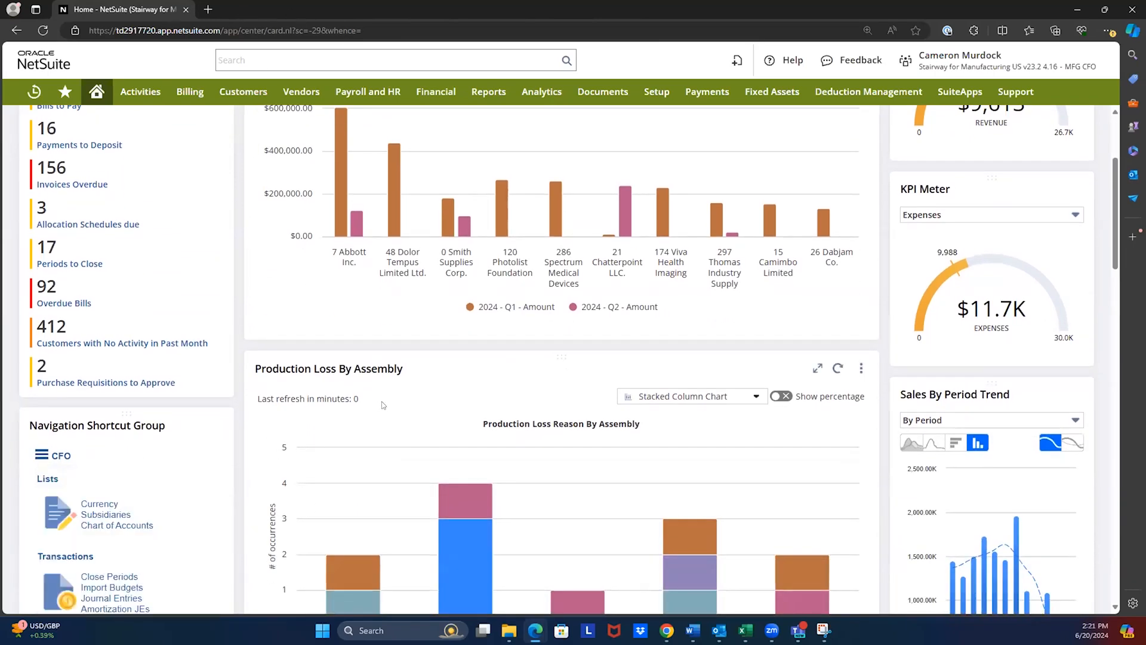
pyautogui.scroll(-3, 382, 405)
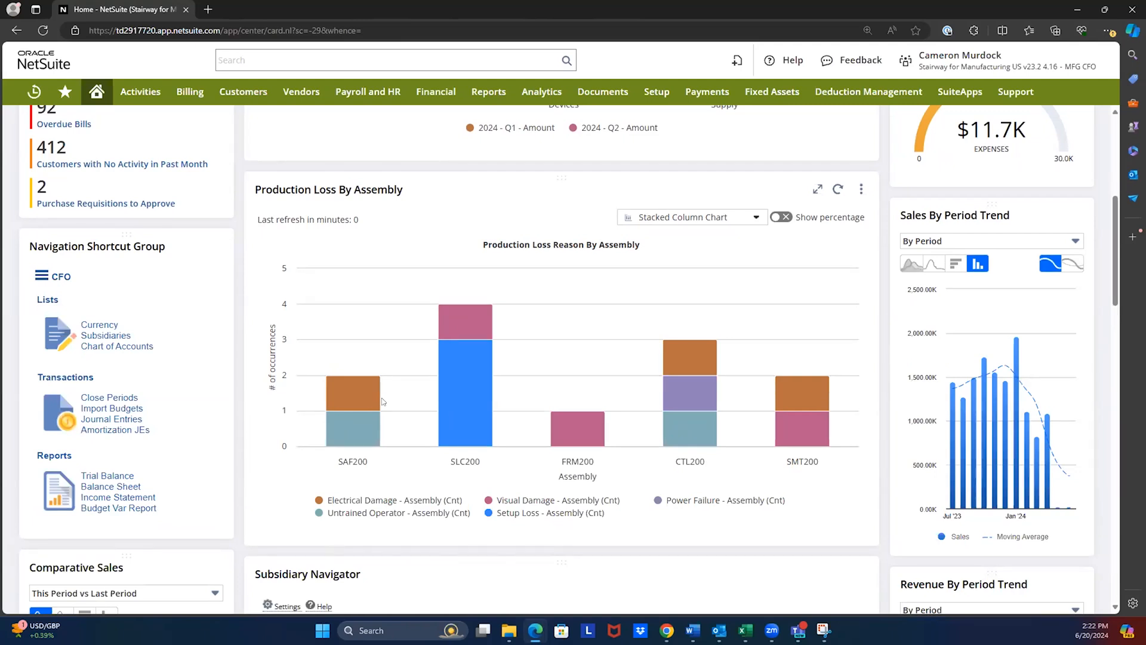
pyautogui.middleClick(104, 410)
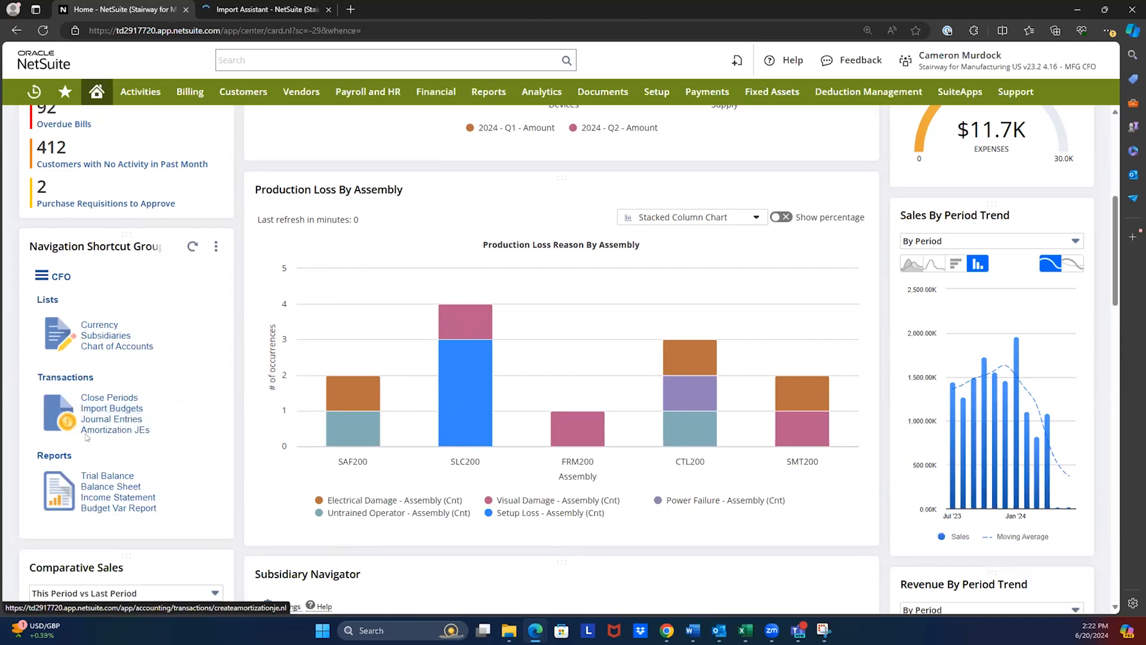
pyautogui.middleClick(94, 418)
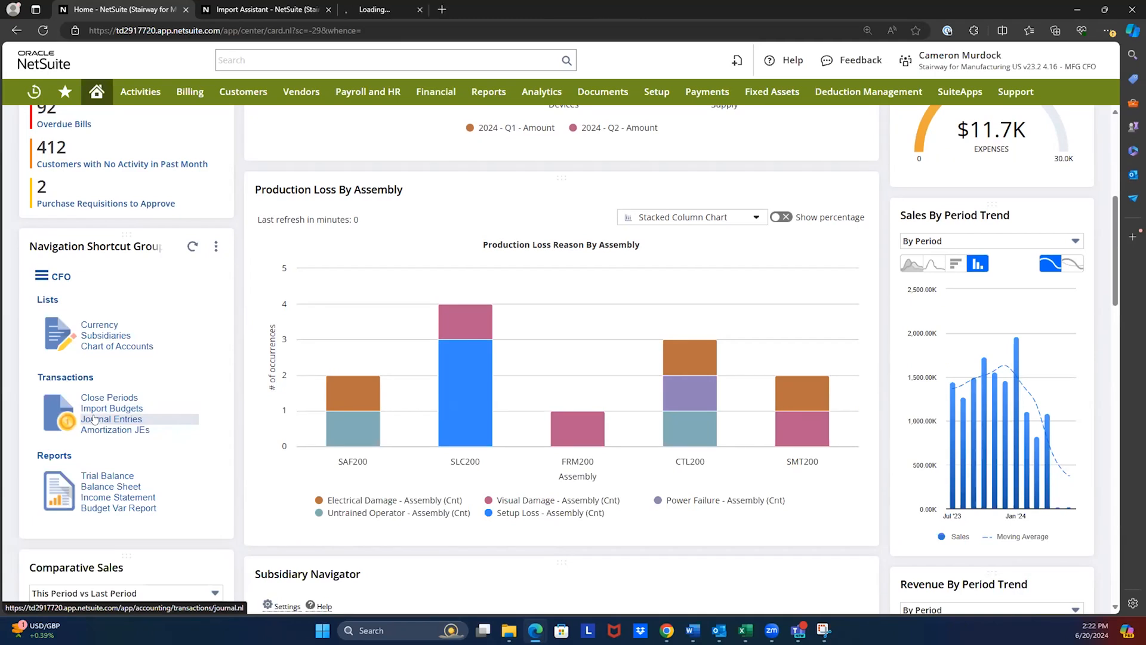
# - View the budget Import Assistant and close it to get to the new journal entry
pyautogui.click(258, 10)
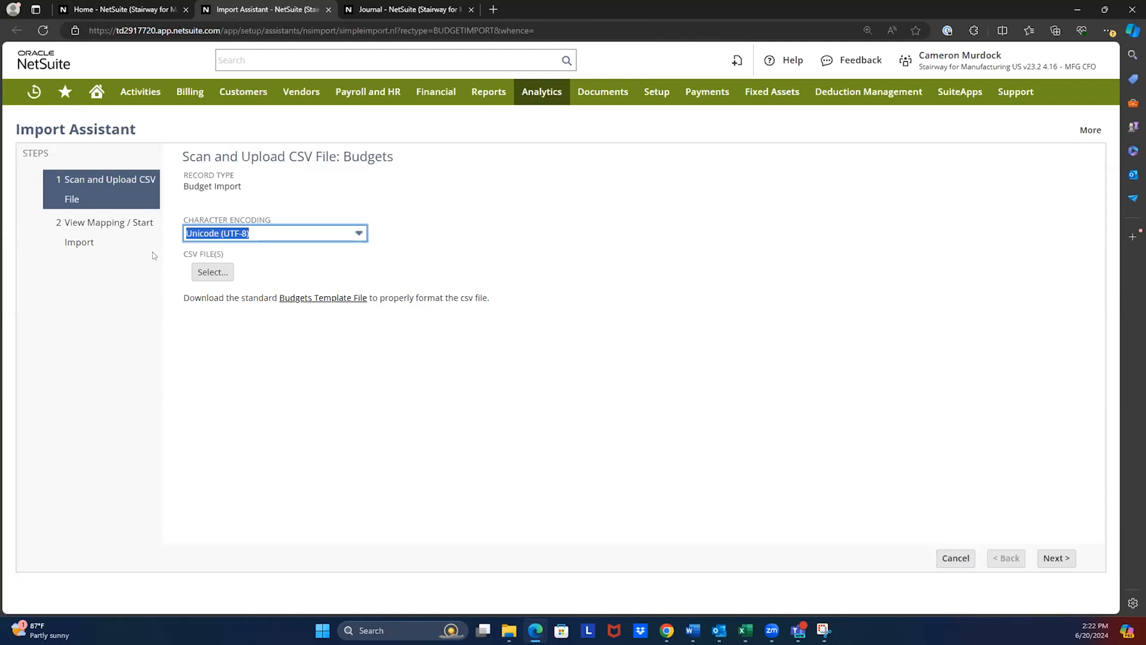
pyautogui.click(329, 10)
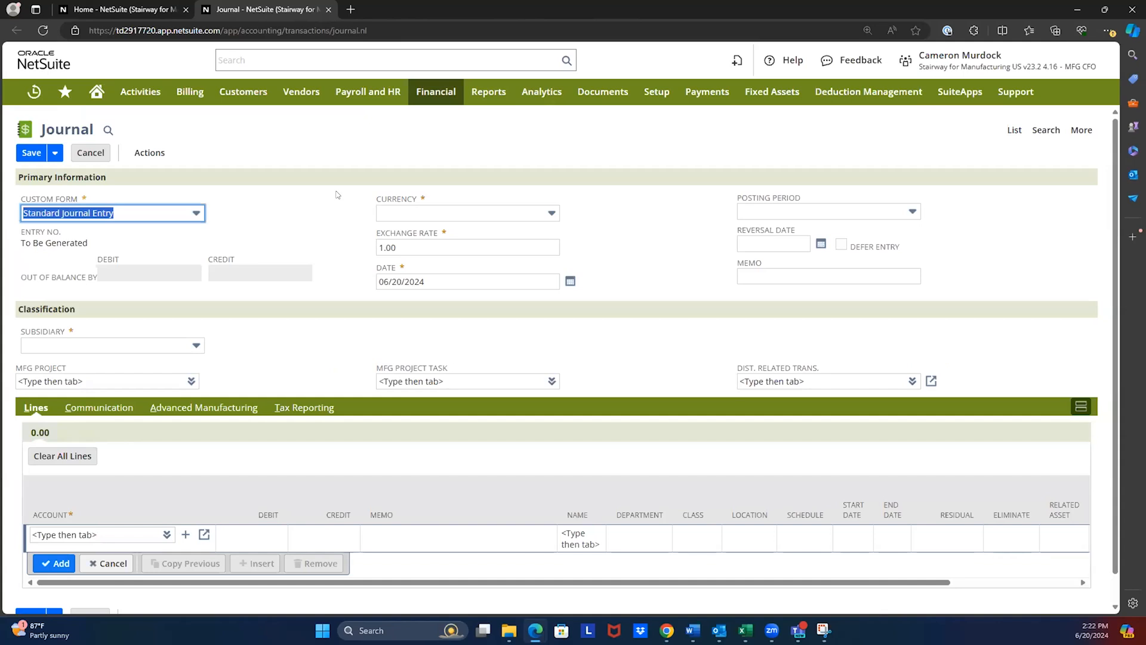
# - Set the new journal entry's subsidiary to United States
pyautogui.click(191, 345)
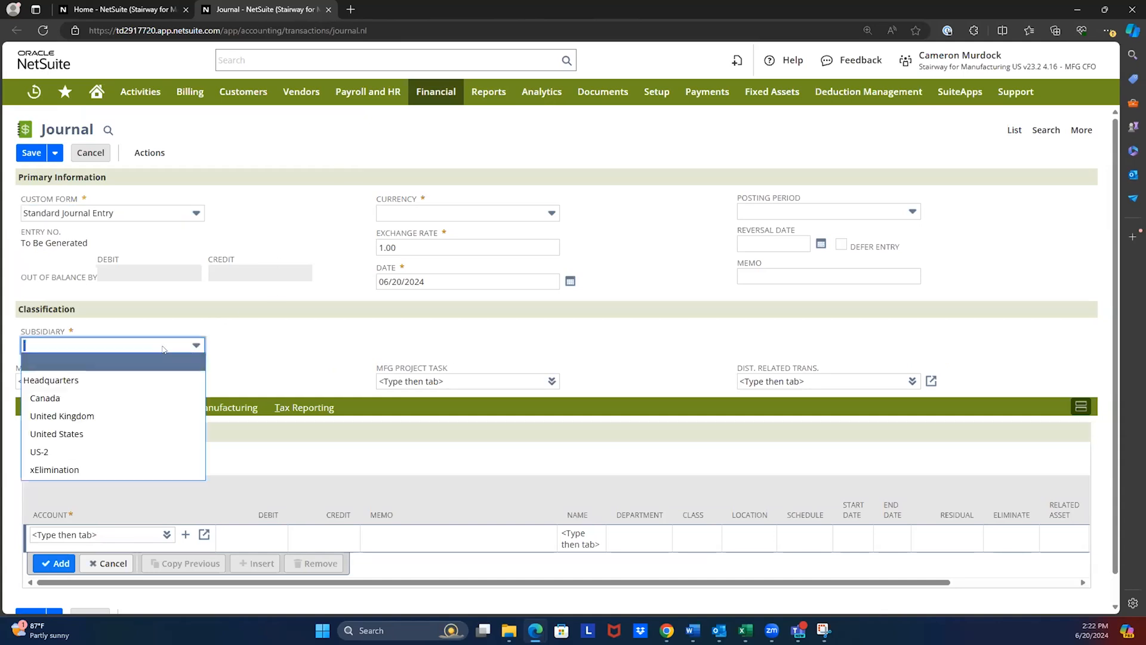
pyautogui.click(90, 434)
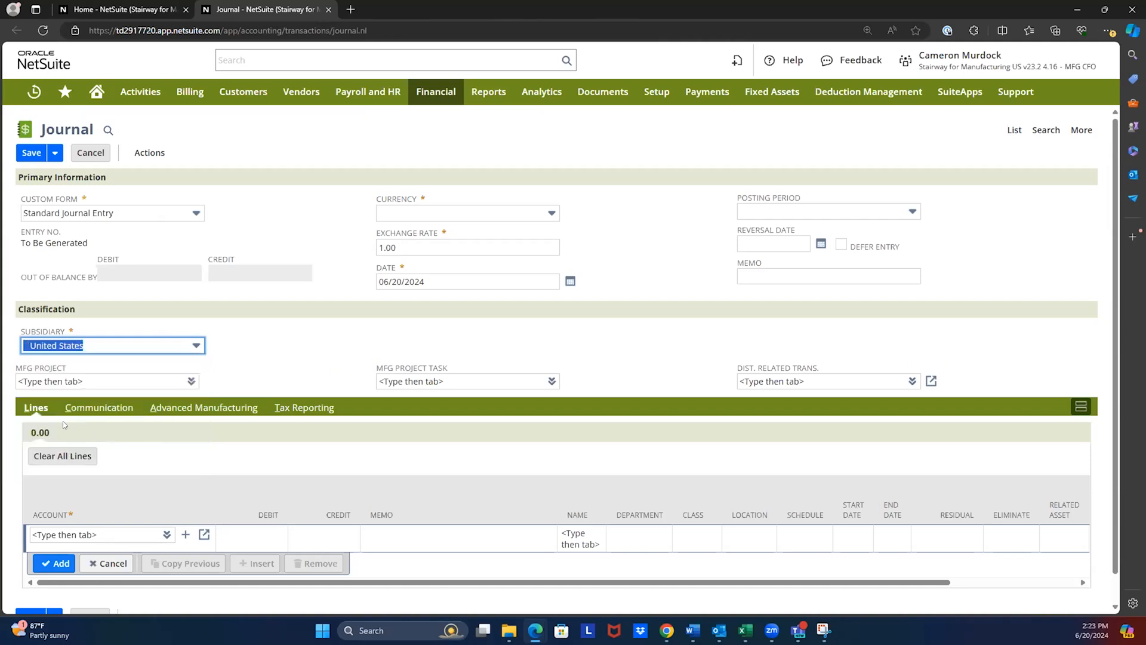
pyautogui.click(108, 341)
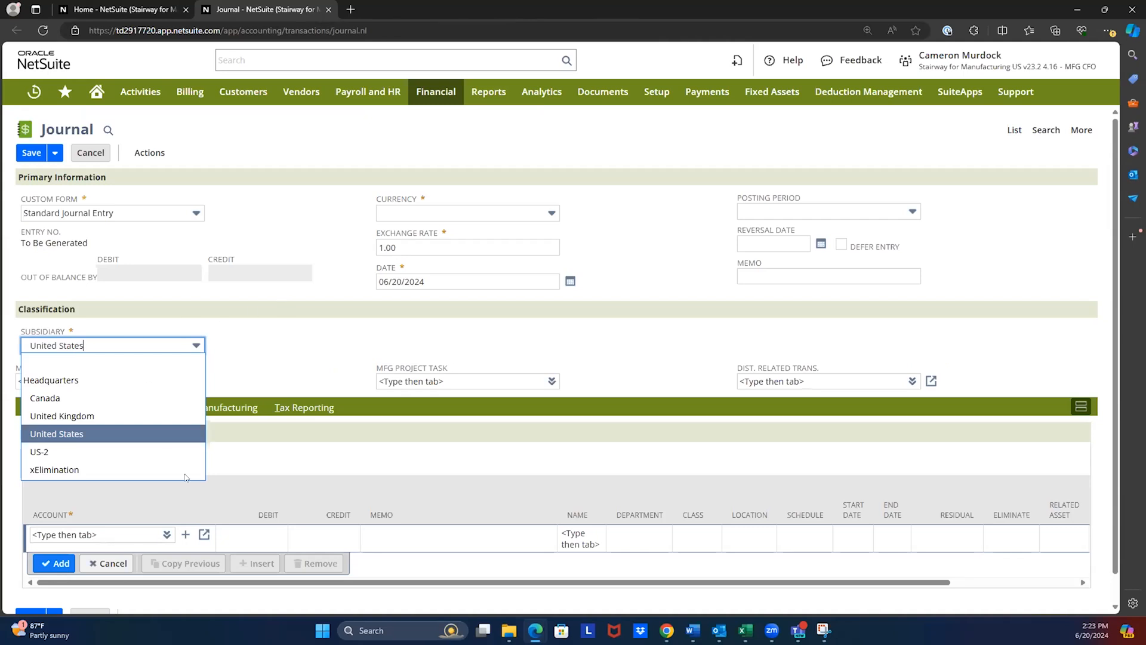
# - Start a journal line for account 5012 Cost of Goods Sold : COGS - Finished Goods : Freight and Delivery with a 50.00 debit
pyautogui.click(98, 533)
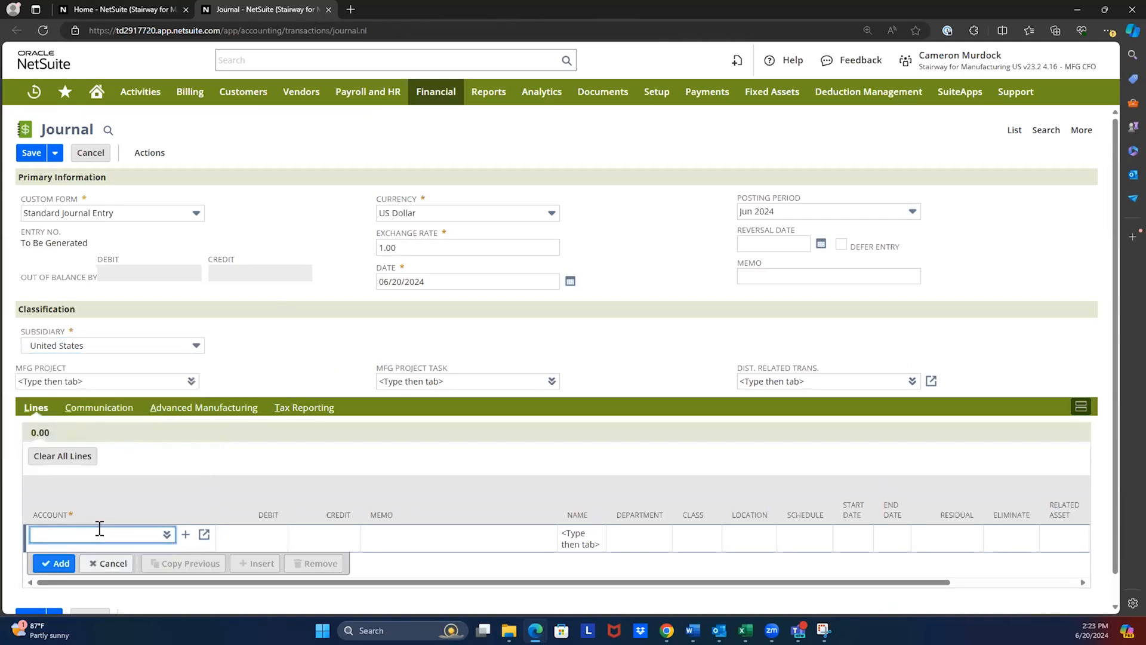
pyautogui.write('%cogs')
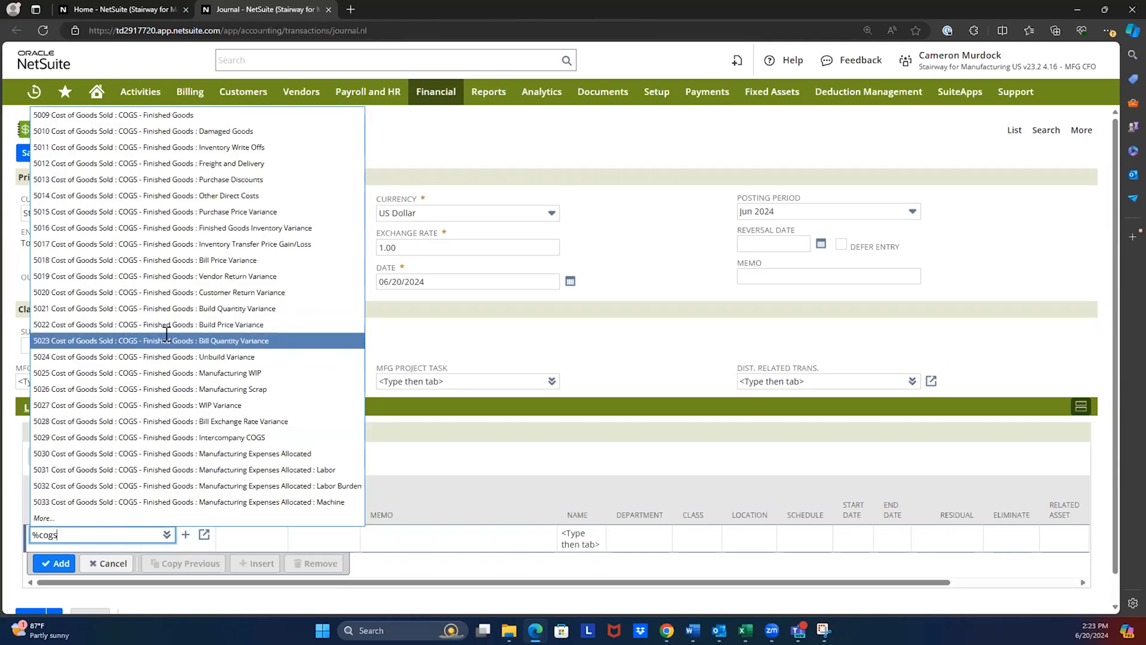
pyautogui.click(197, 163)
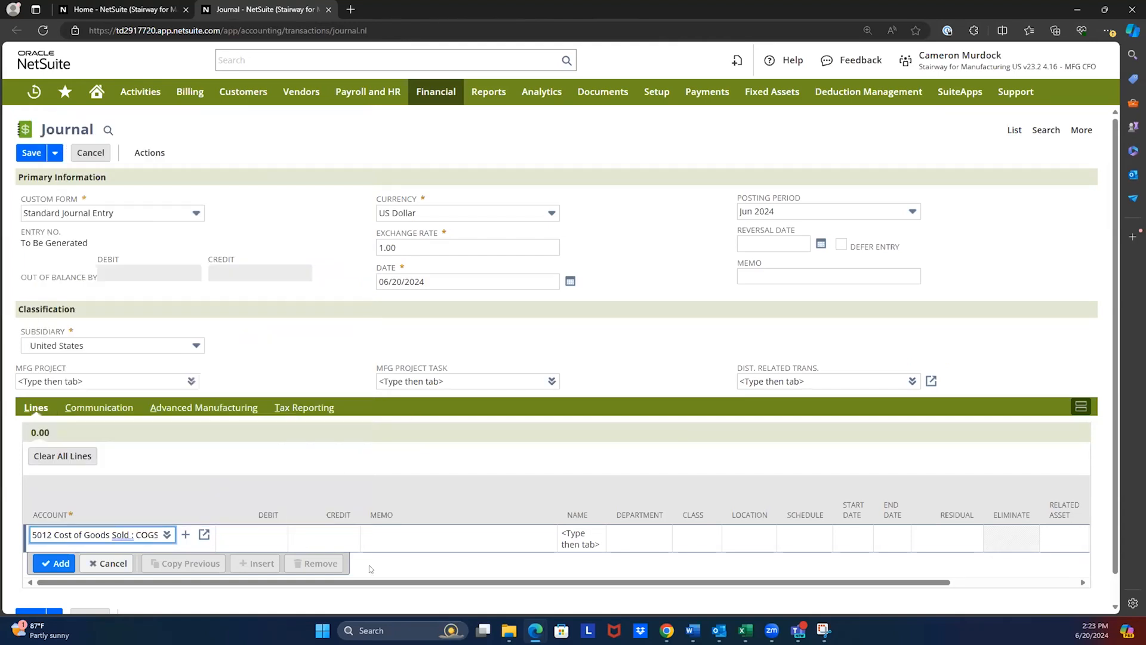
pyautogui.press('Tab')
pyautogui.write('50.00')
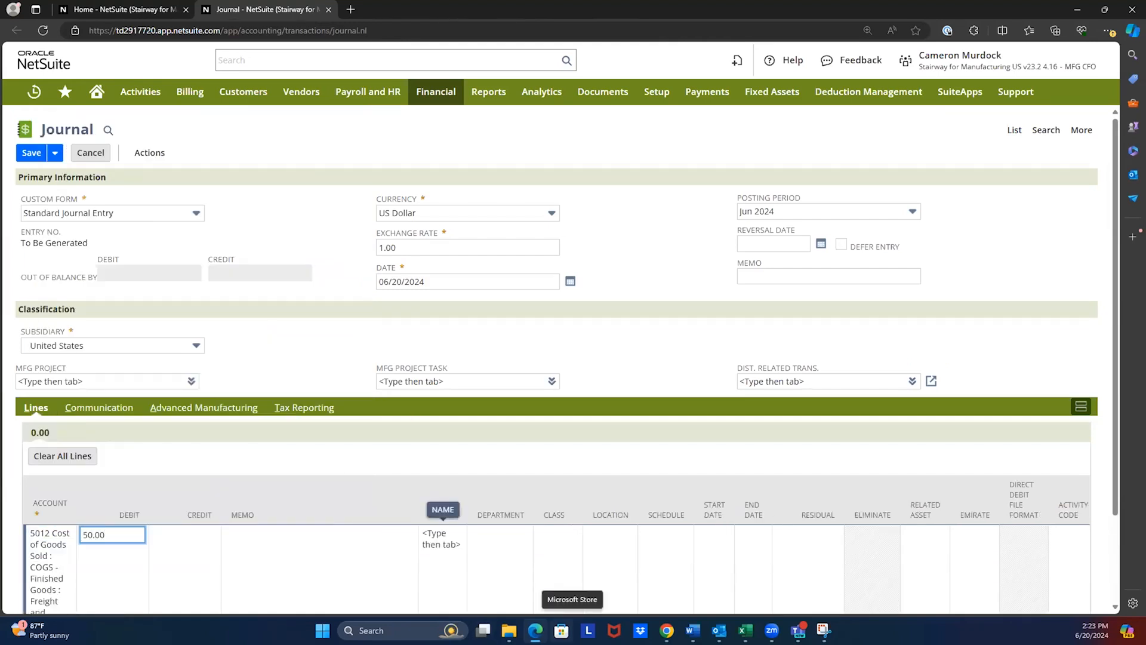
pyautogui.press('Tab')
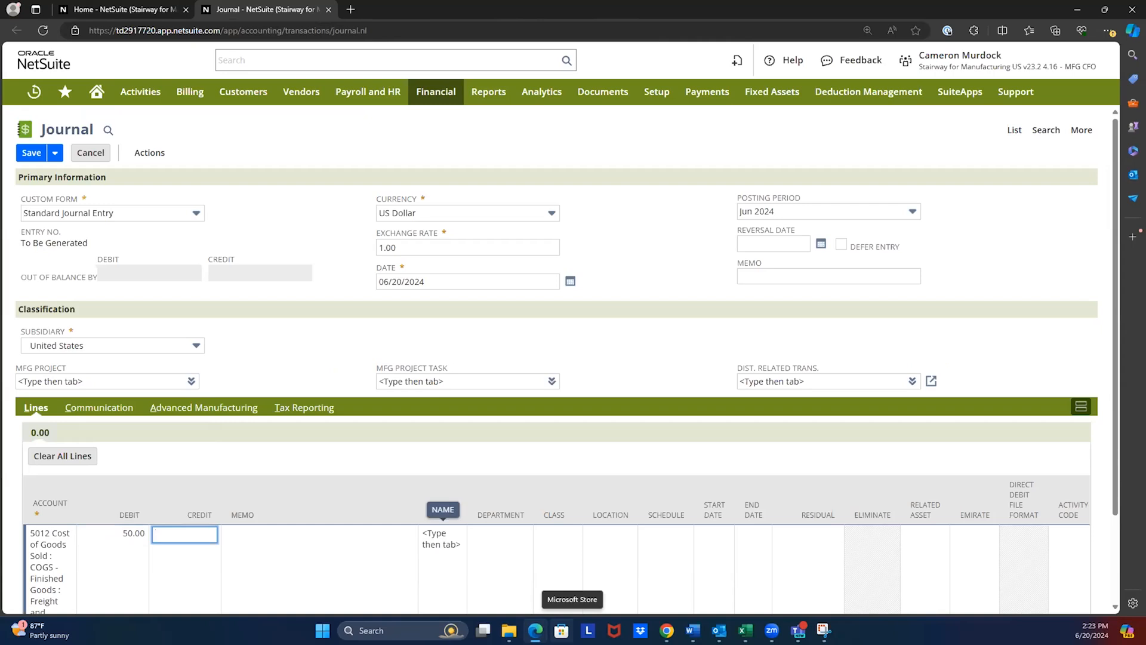
# - Assign the Operations department and Boston location to the debit line and add it to the journal
pyautogui.click(561, 541)
pyautogui.click(490, 534)
pyautogui.click(493, 534)
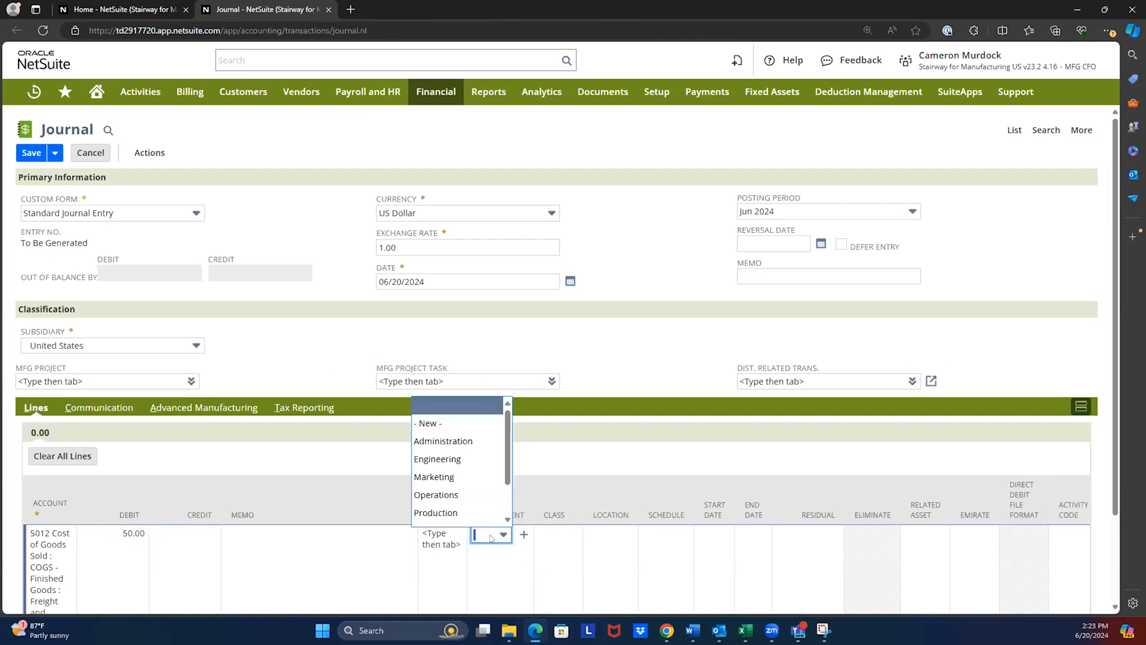
pyautogui.click(457, 493)
pyautogui.scroll(-2, 454, 450)
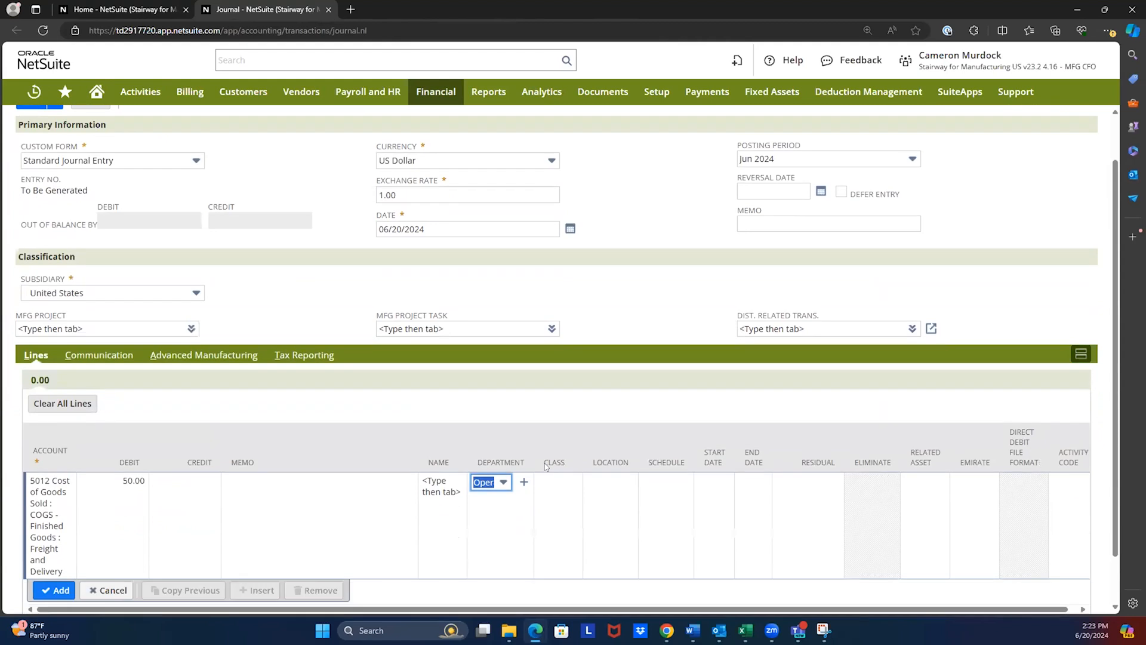
pyautogui.click(604, 448)
pyautogui.click(613, 429)
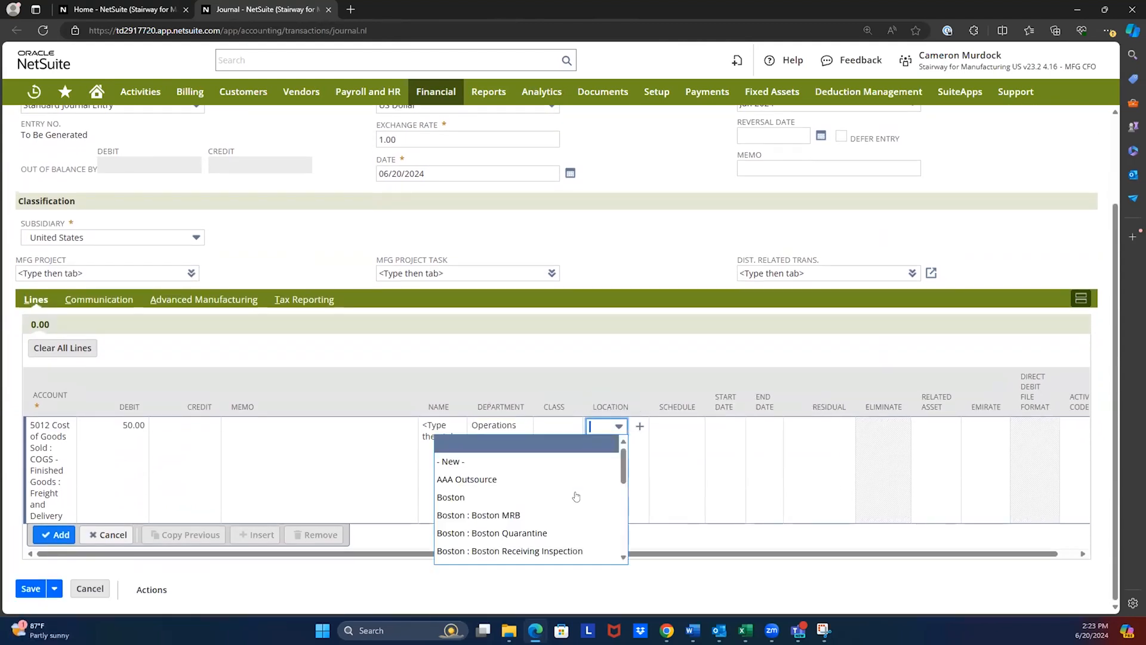
pyautogui.click(538, 497)
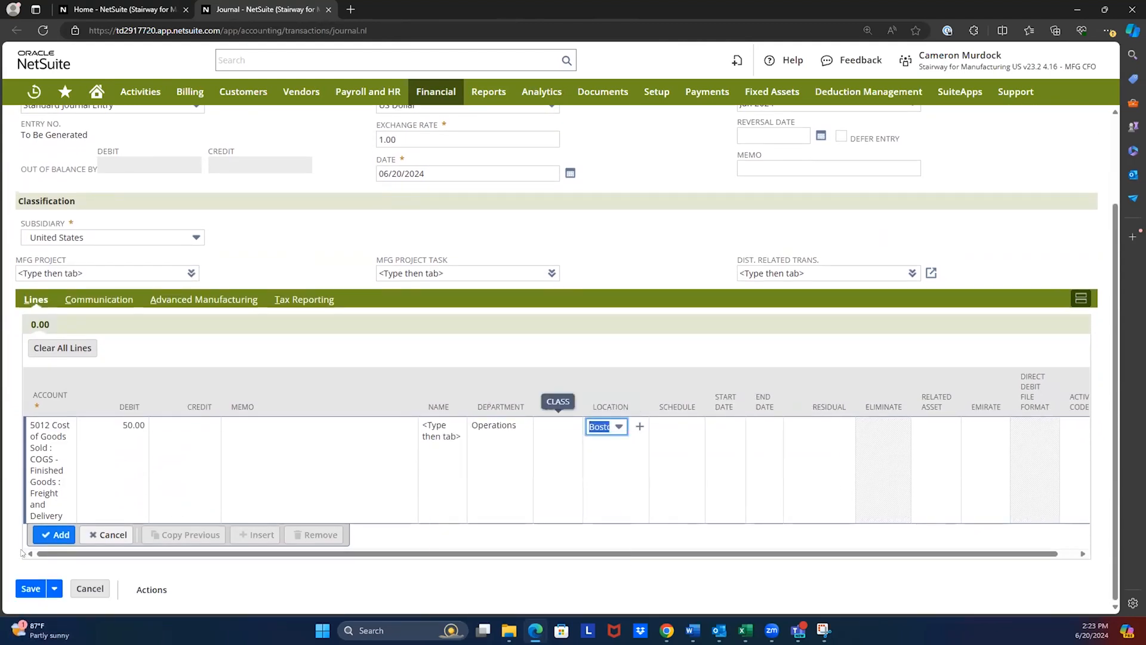
pyautogui.click(56, 534)
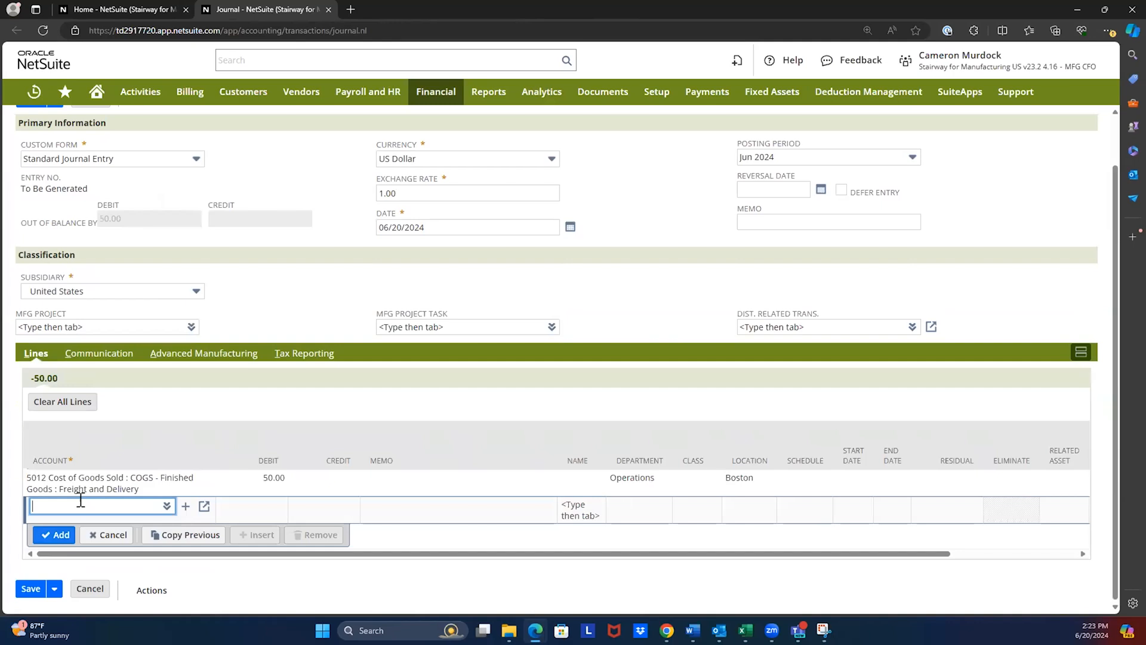
# - Add a balancing journal line crediting 50.00 to account 6240 Expenses : G&A Expenses : Supplies Expense
pyautogui.write('%expen')
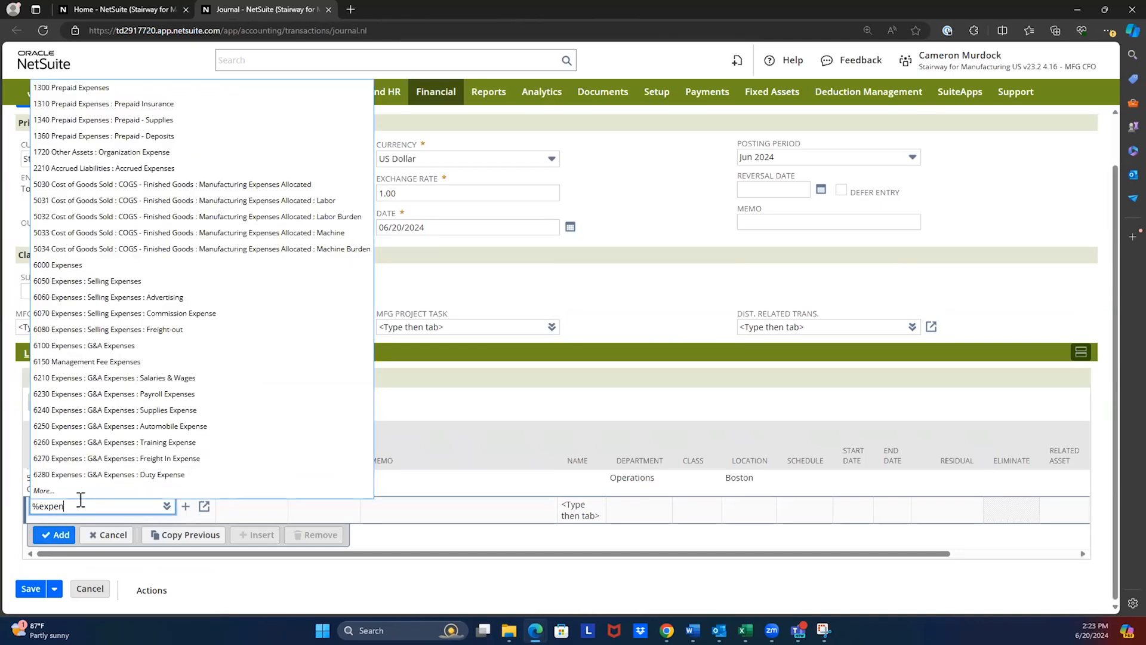
pyautogui.click(148, 410)
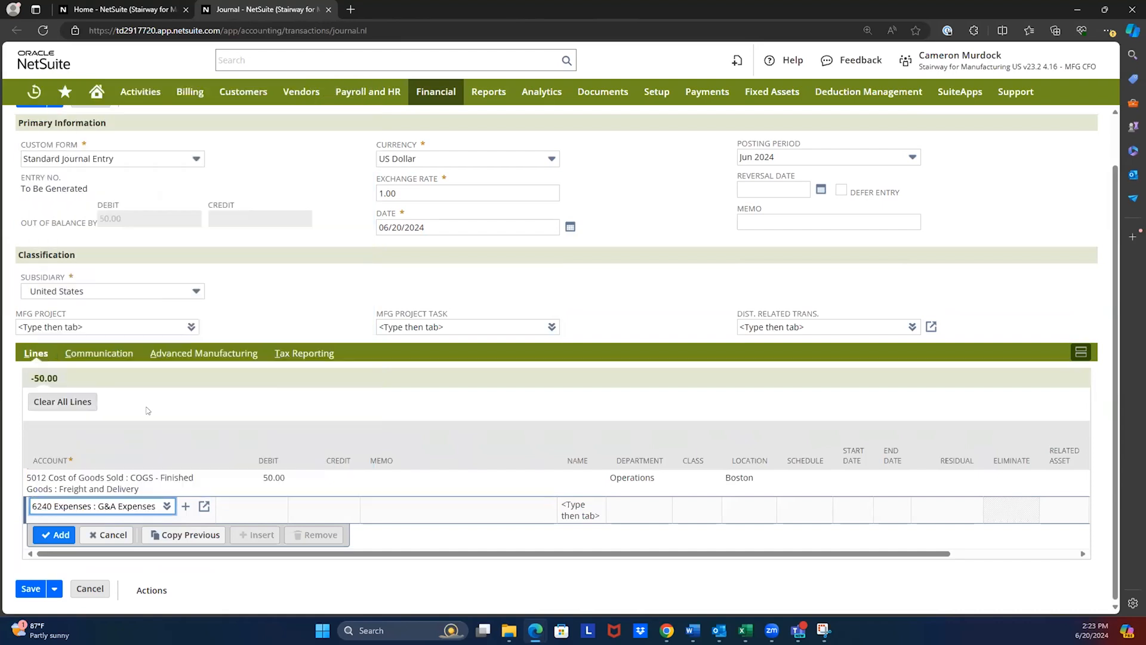
pyautogui.press('Tab')
pyautogui.press('Tab')
pyautogui.scroll(-2, 4, 537)
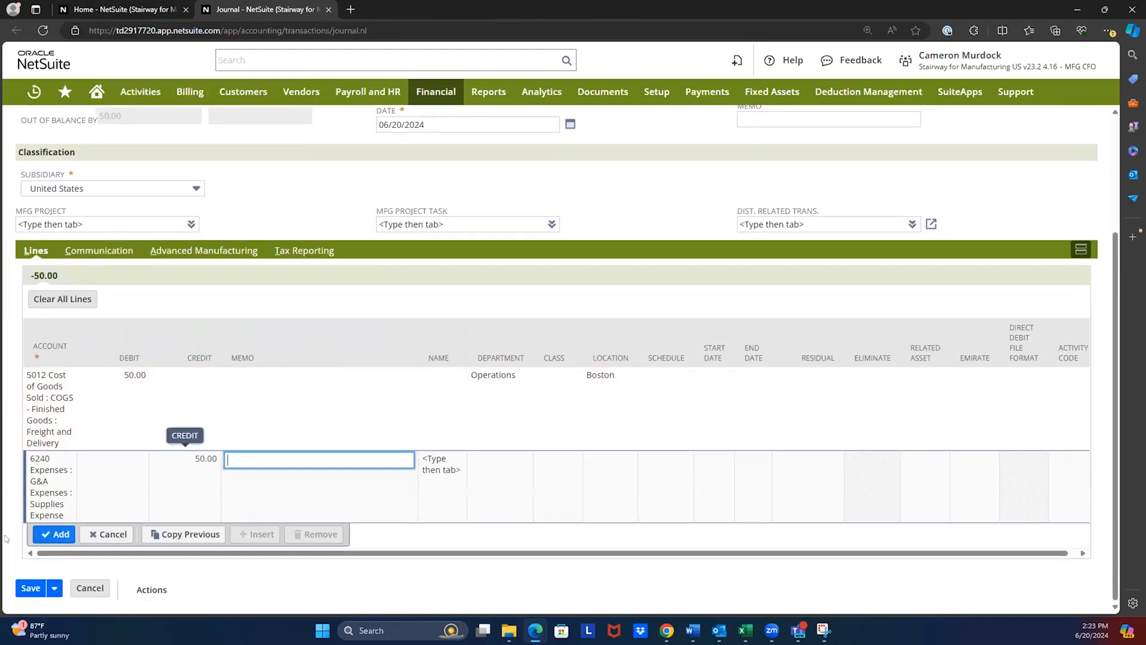
pyautogui.click(60, 535)
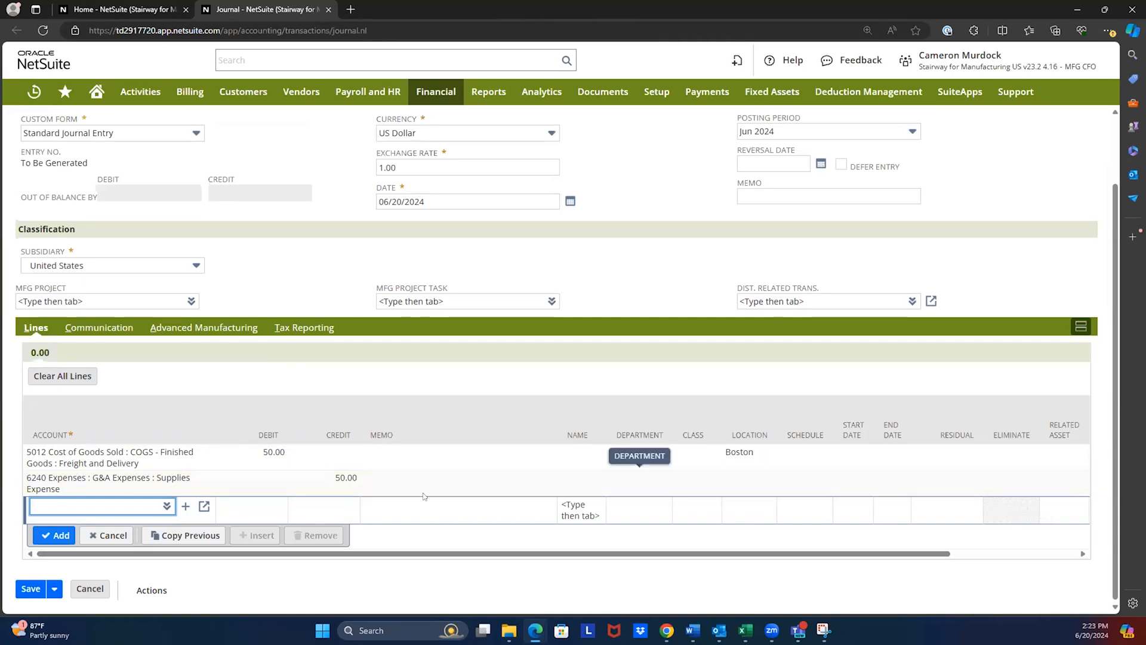
# - View the journal's Memorize action and leave the journal without saving to get back to the home dashboard
pyautogui.scroll(2, 254, 328)
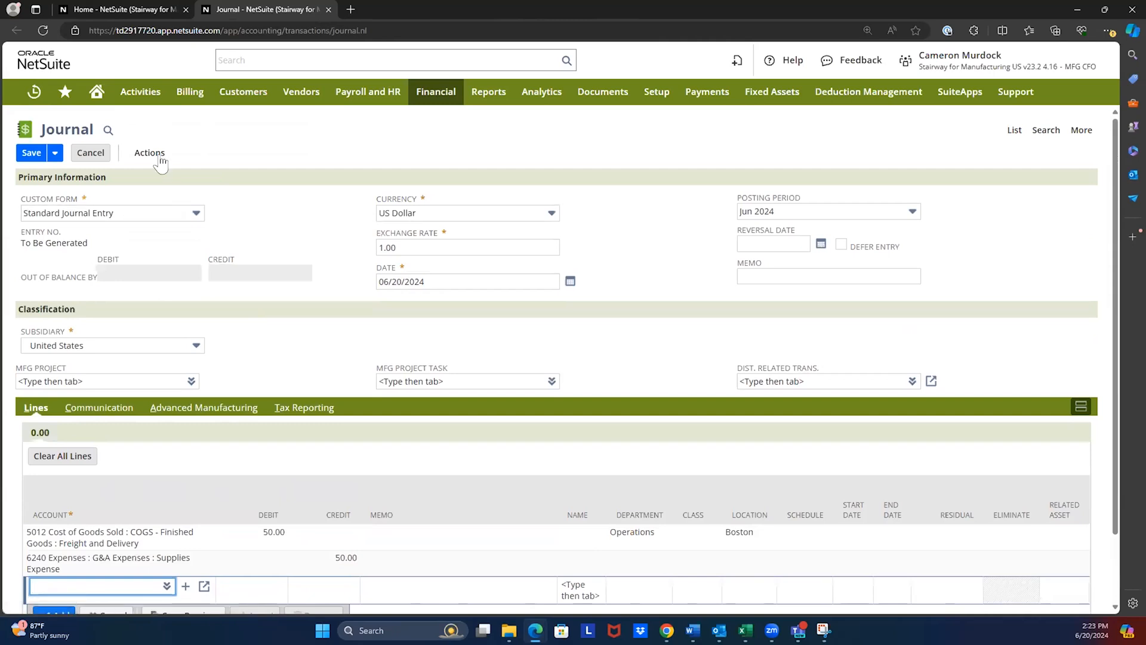
pyautogui.moveTo(159, 160)
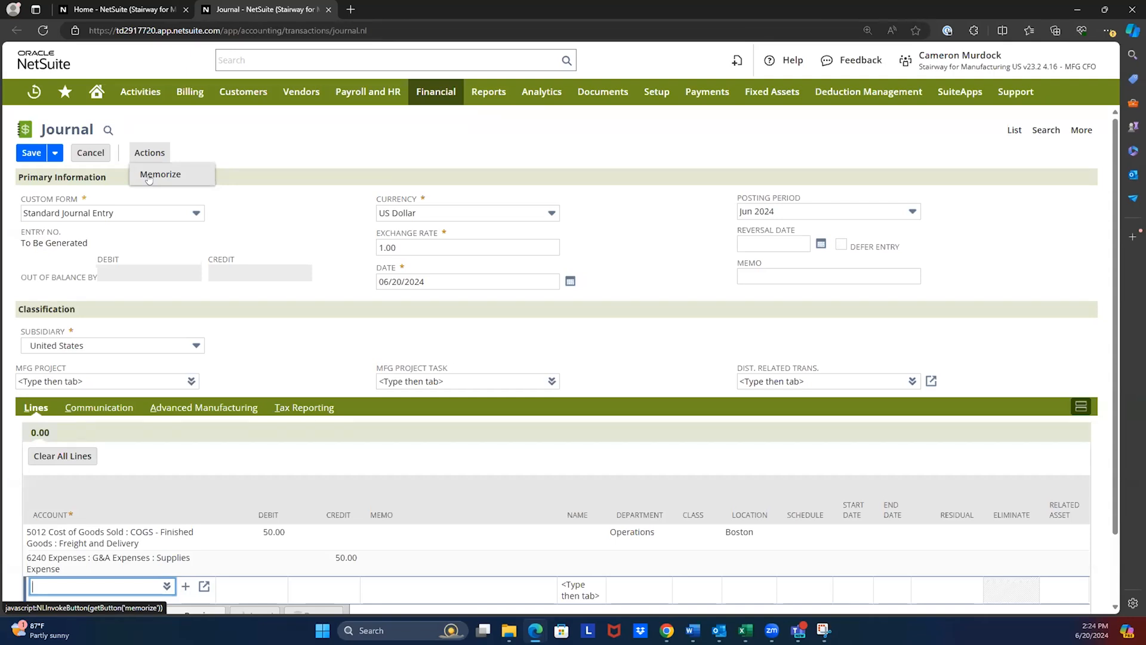
pyautogui.click(149, 176)
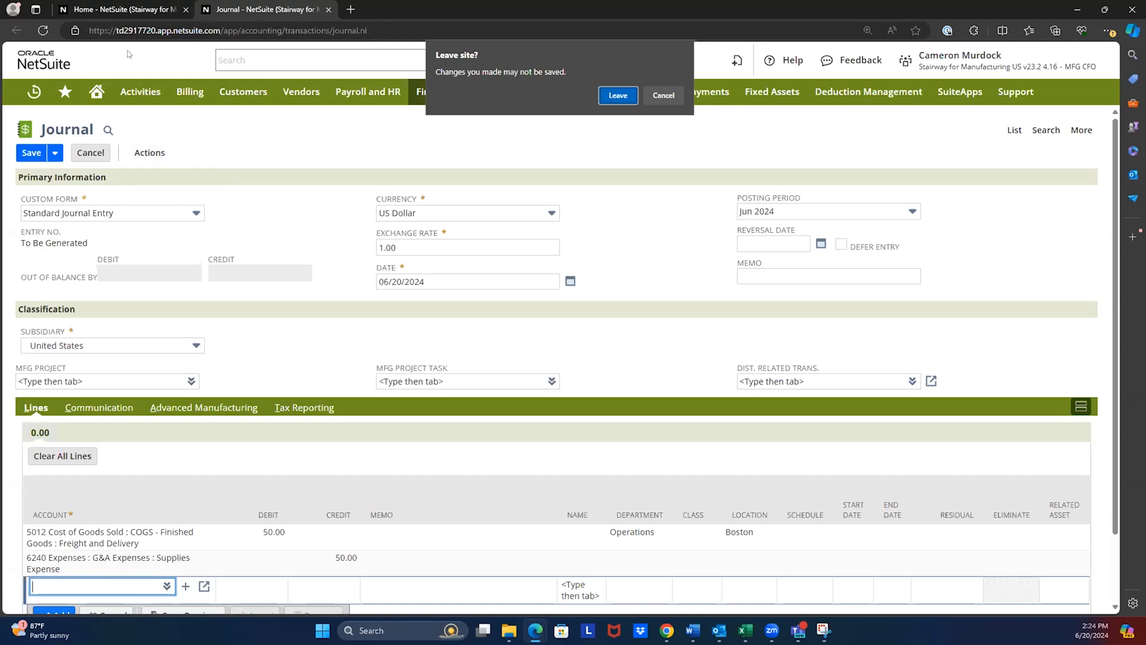
pyautogui.press('Return')
# - Open the Balance Sheet and Income Statement from the CFO report shortcuts in separate tabs and view the Balance Sheet
pyautogui.scroll(5, 389, 339)
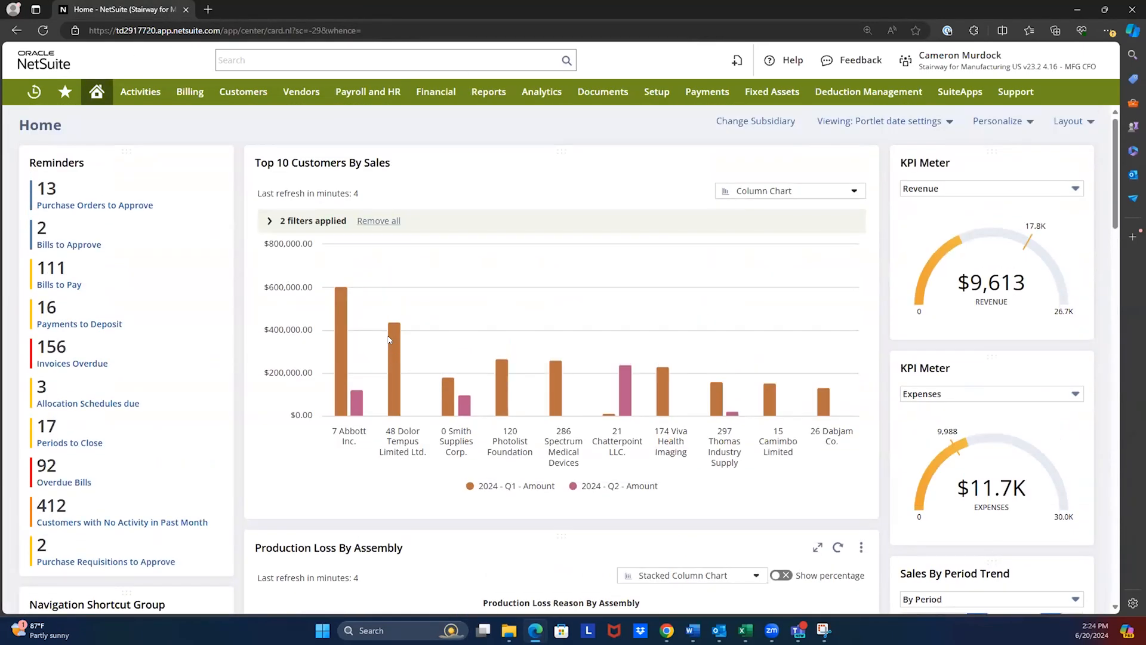
pyautogui.scroll(-10, 388, 340)
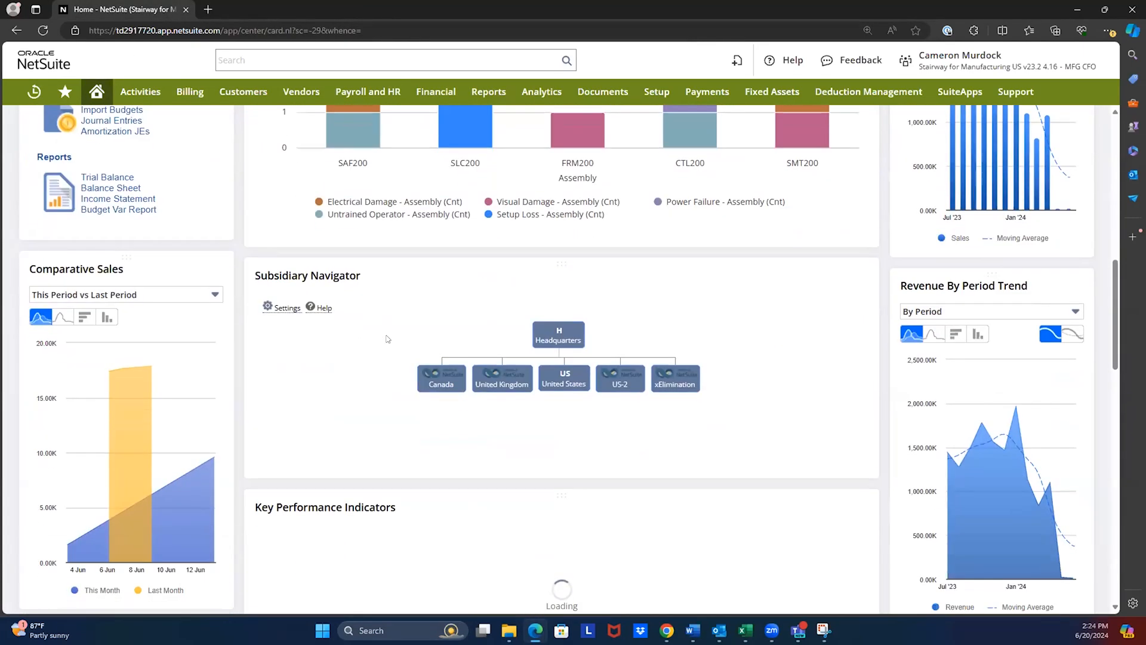
pyautogui.scroll(4, 215, 344)
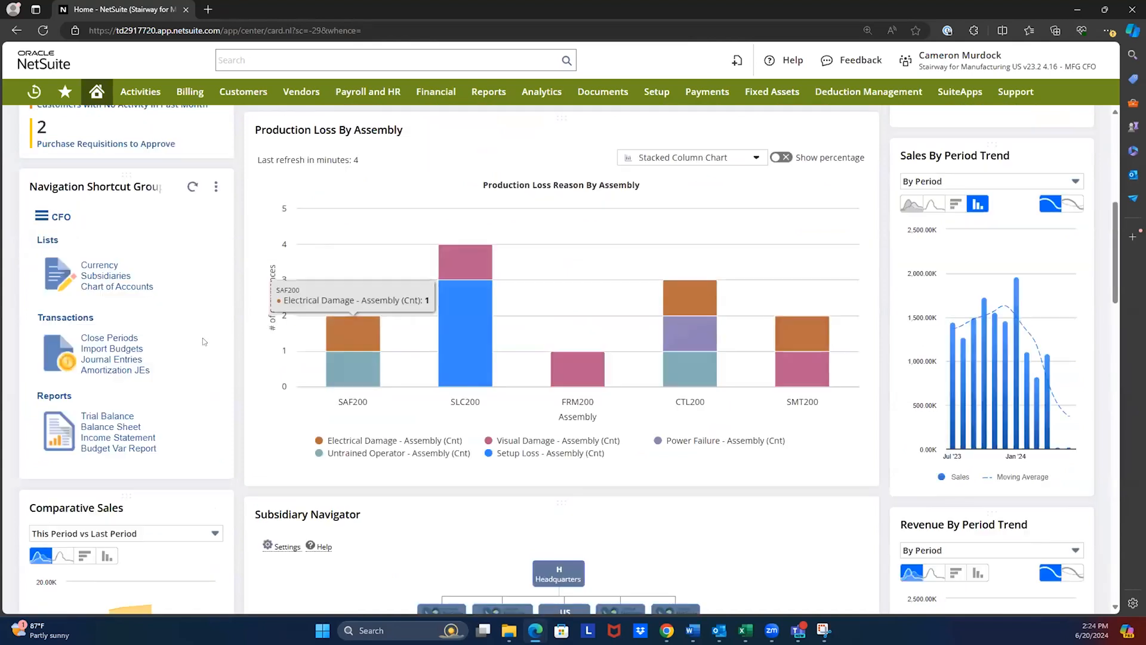
pyautogui.keyDown('ctrl'); pyautogui.click(117, 428); pyautogui.keyUp('ctrl')
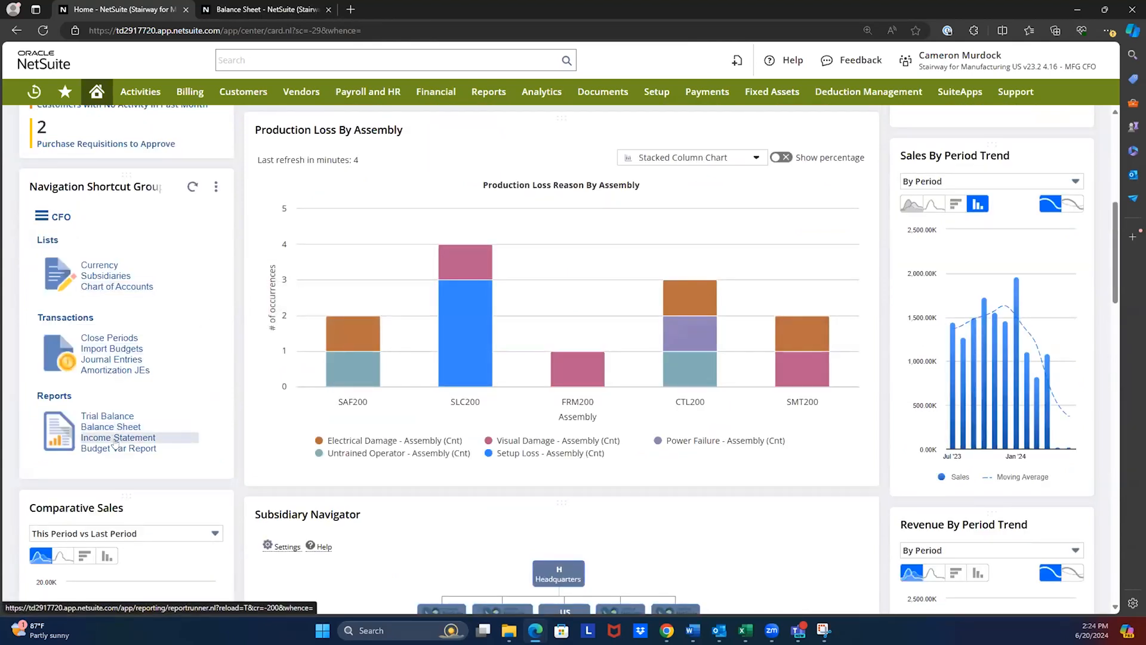
pyautogui.keyDown('ctrl'); pyautogui.click(115, 437); pyautogui.keyUp('ctrl')
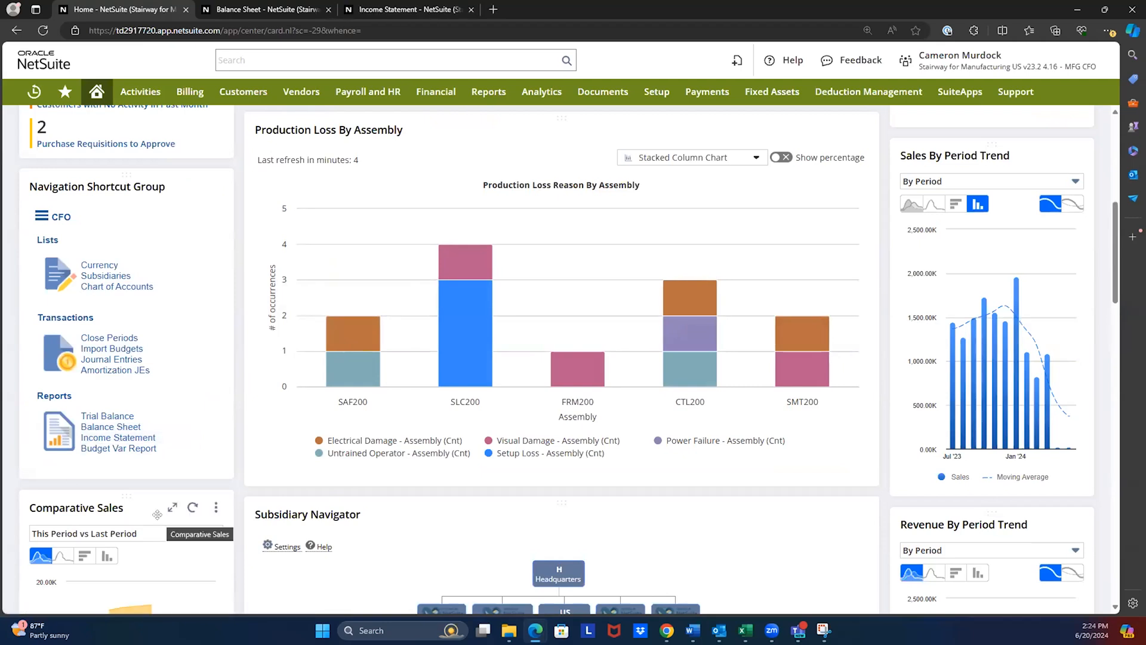
pyautogui.click(263, 13)
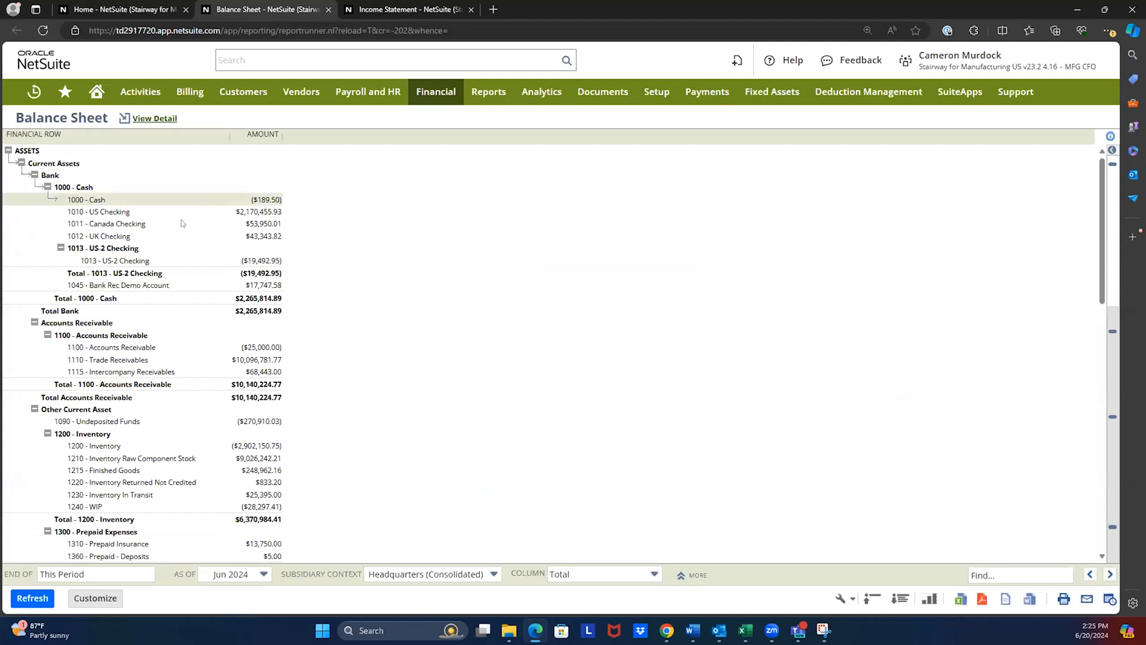
# - Drill into the Income Statement's 4110 - Revenue amount and examine its underlying transactions
pyautogui.click(385, 17)
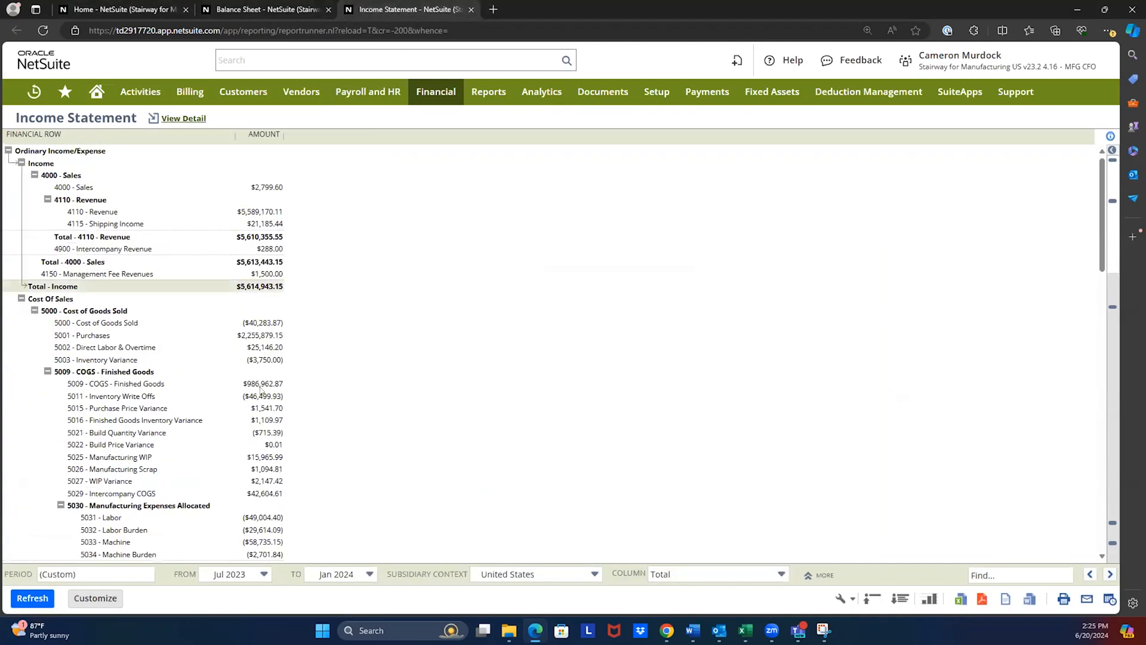
pyautogui.click(257, 212)
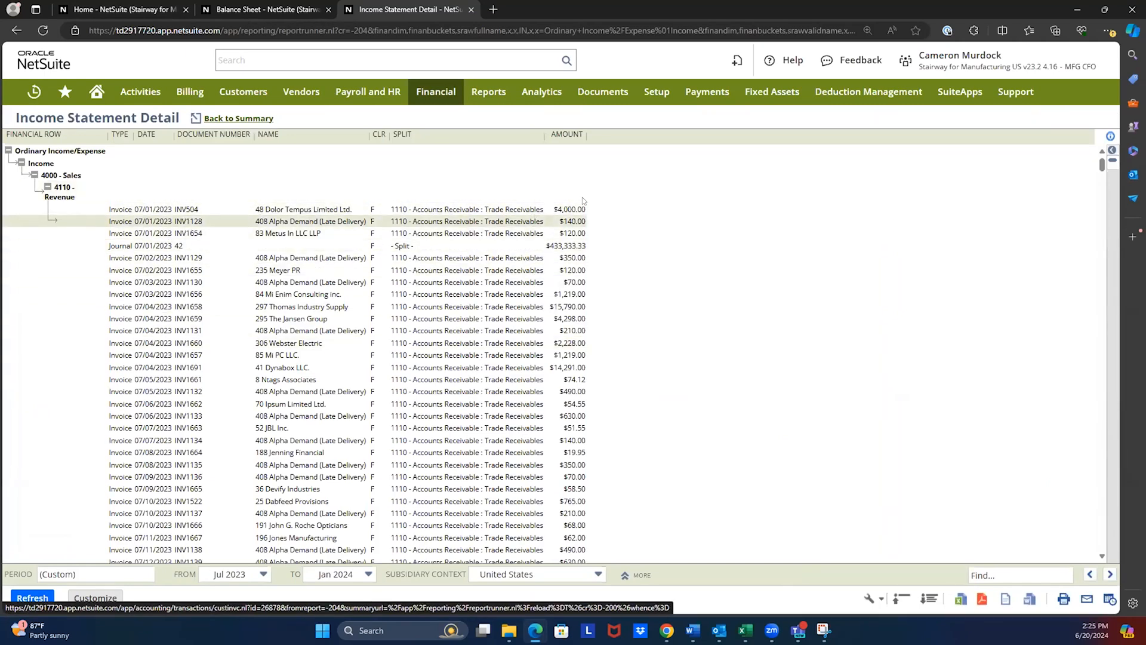
pyautogui.scroll(-4, 127, 409)
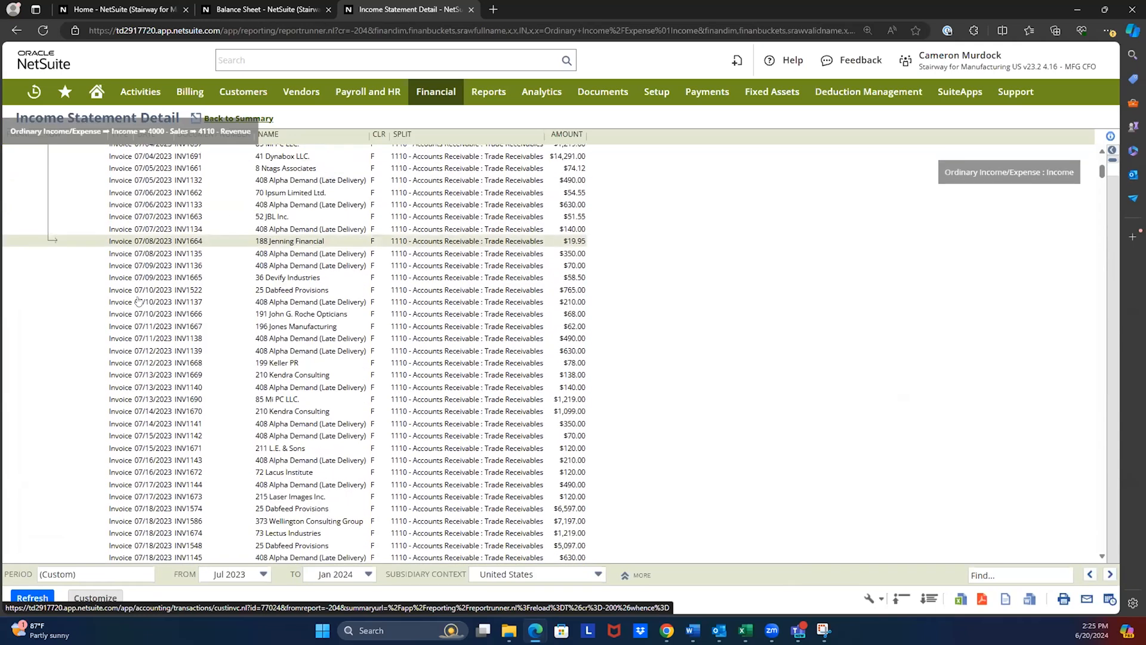
pyautogui.scroll(-18, 127, 409)
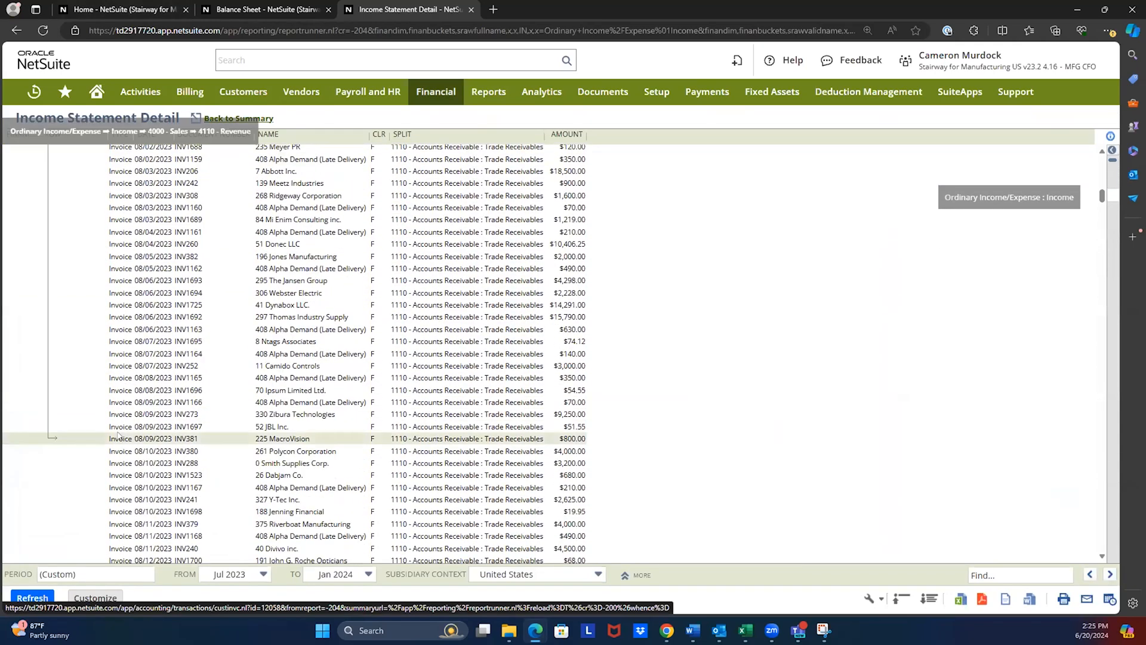
pyautogui.scroll(-5, 118, 435)
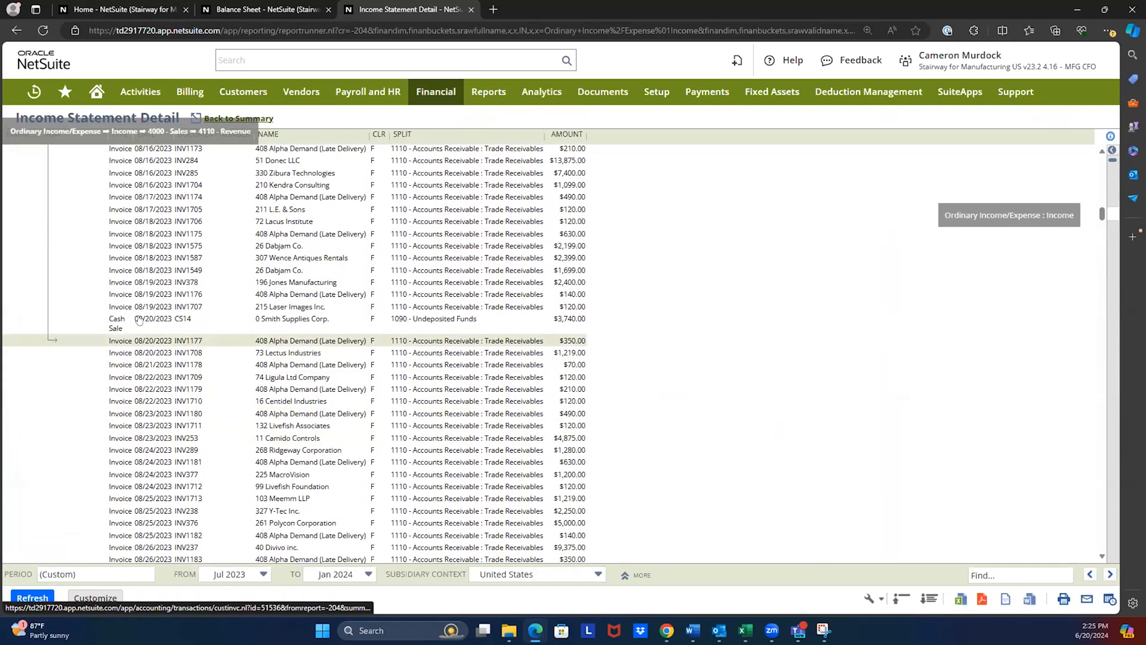
pyautogui.scroll(15, 144, 275)
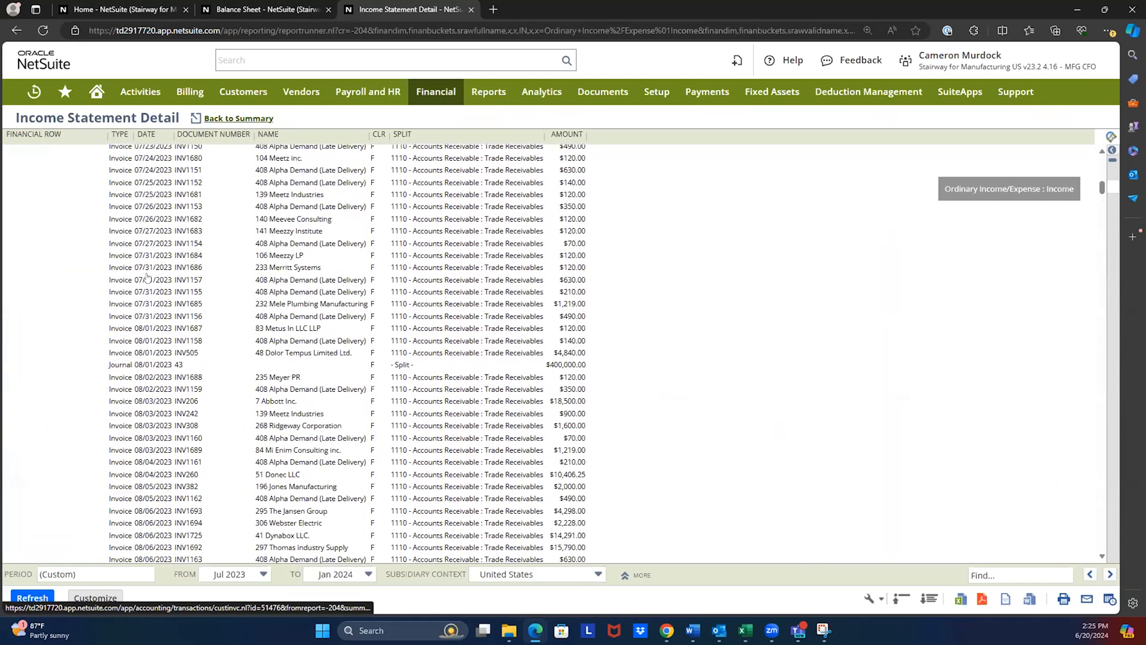
pyautogui.scroll(8, 147, 276)
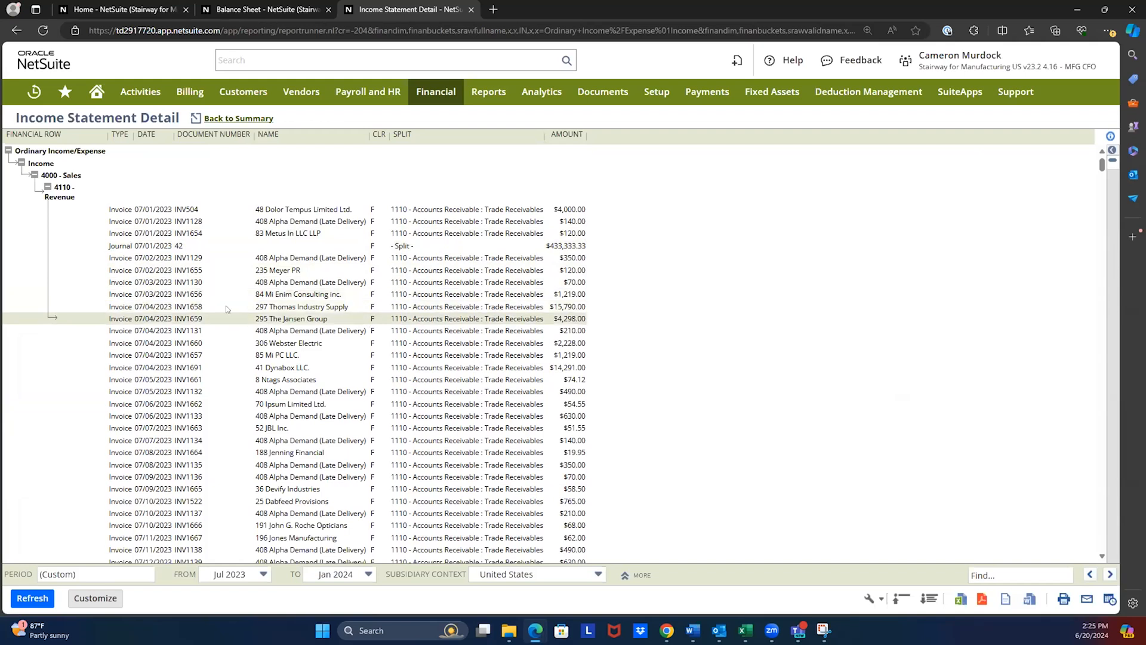
# - Open the 07/03/2023 Mi Enim Consulting inc. invoice from the revenue detail, view its items and GL impact, and close its tab
pyautogui.click(195, 294)
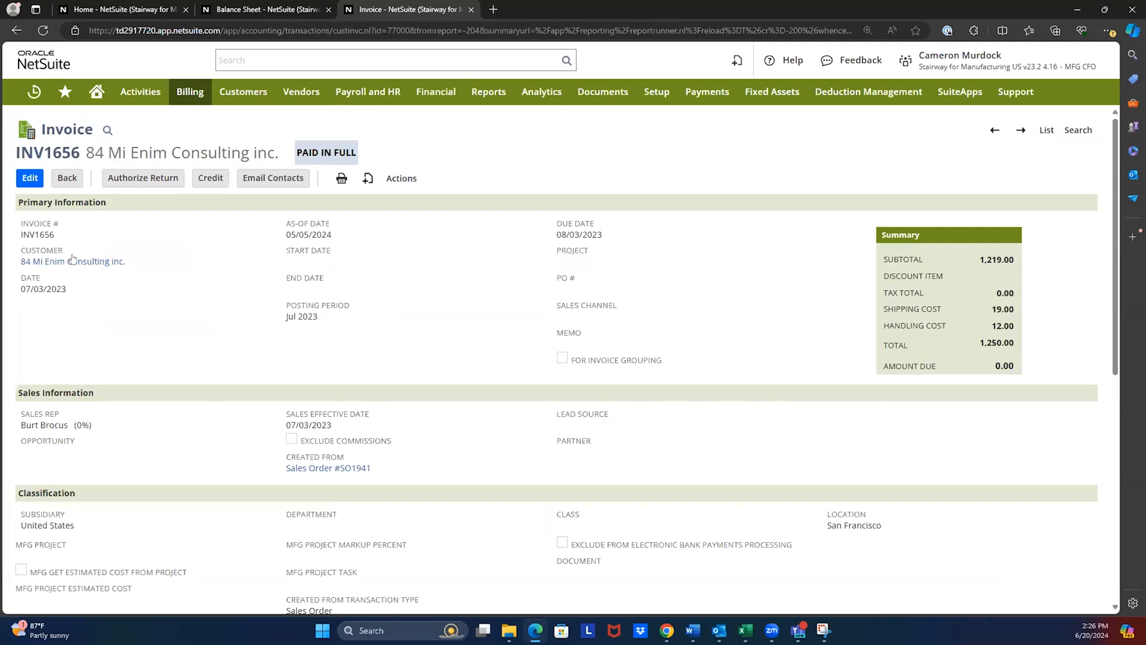
pyautogui.scroll(-6, 404, 295)
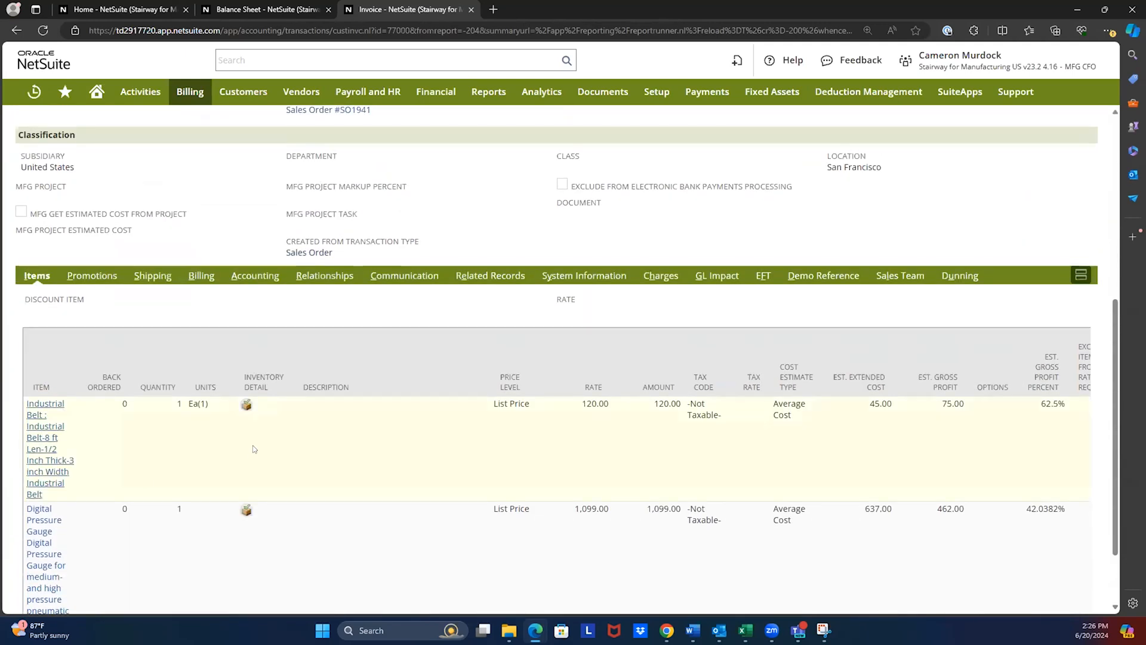
pyautogui.scroll(-2, 250, 451)
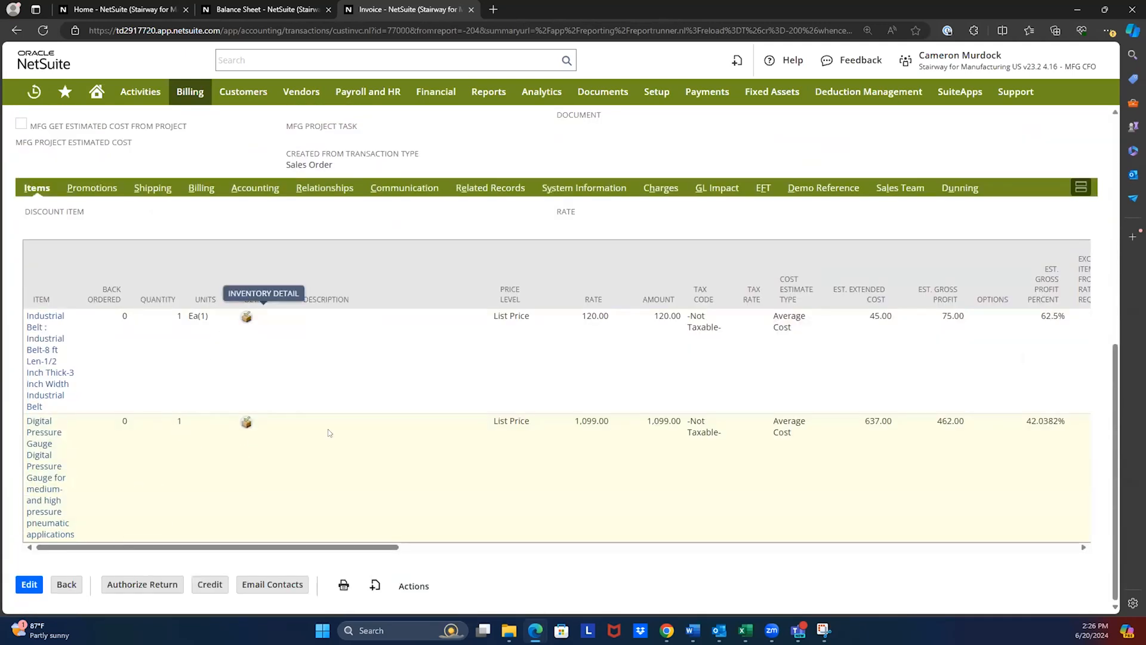
pyautogui.click(720, 189)
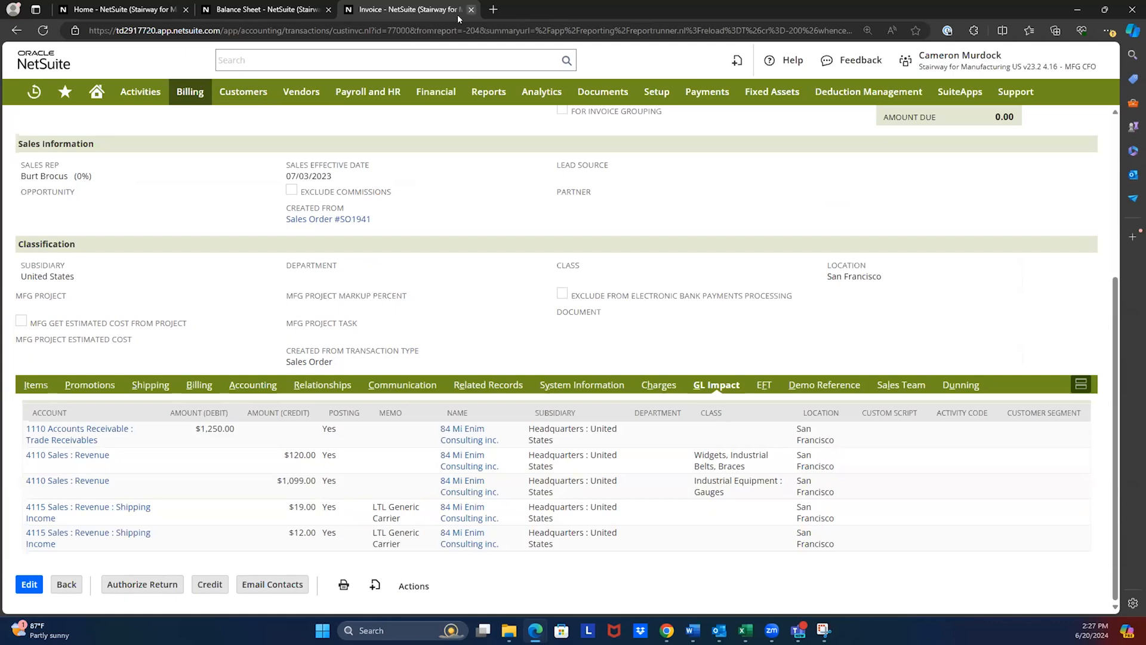
pyautogui.click(471, 9)
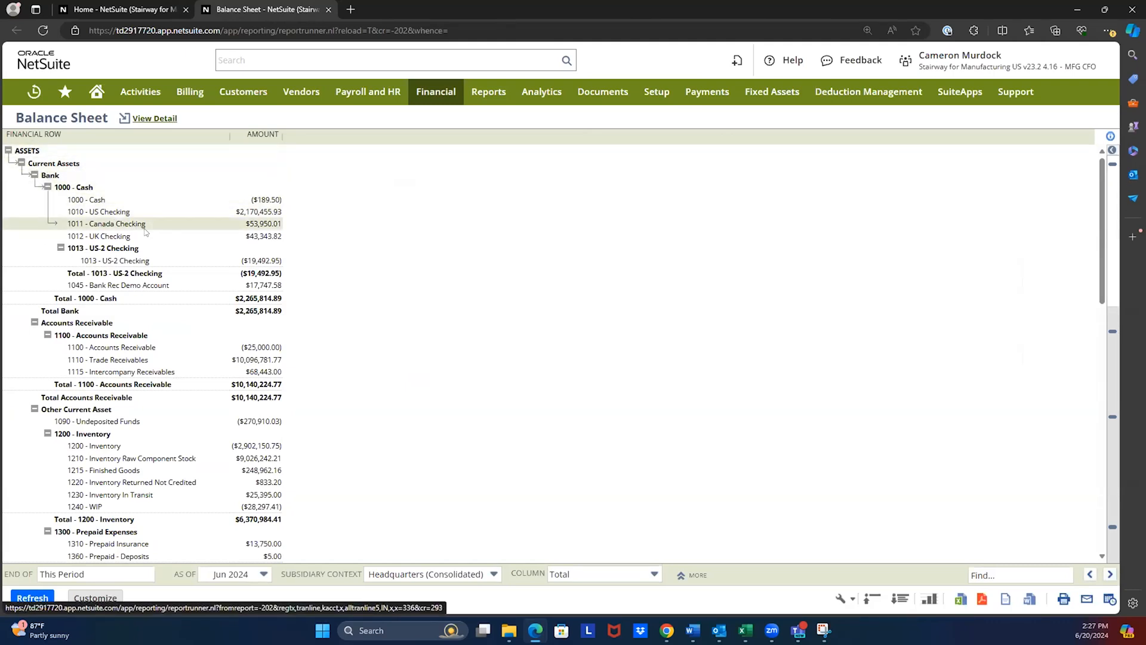
# - Open the Balance Sheet for customization and examine the ASSETS header row's labels, summary calculation and format settings
pyautogui.scroll(-2, 351, 359)
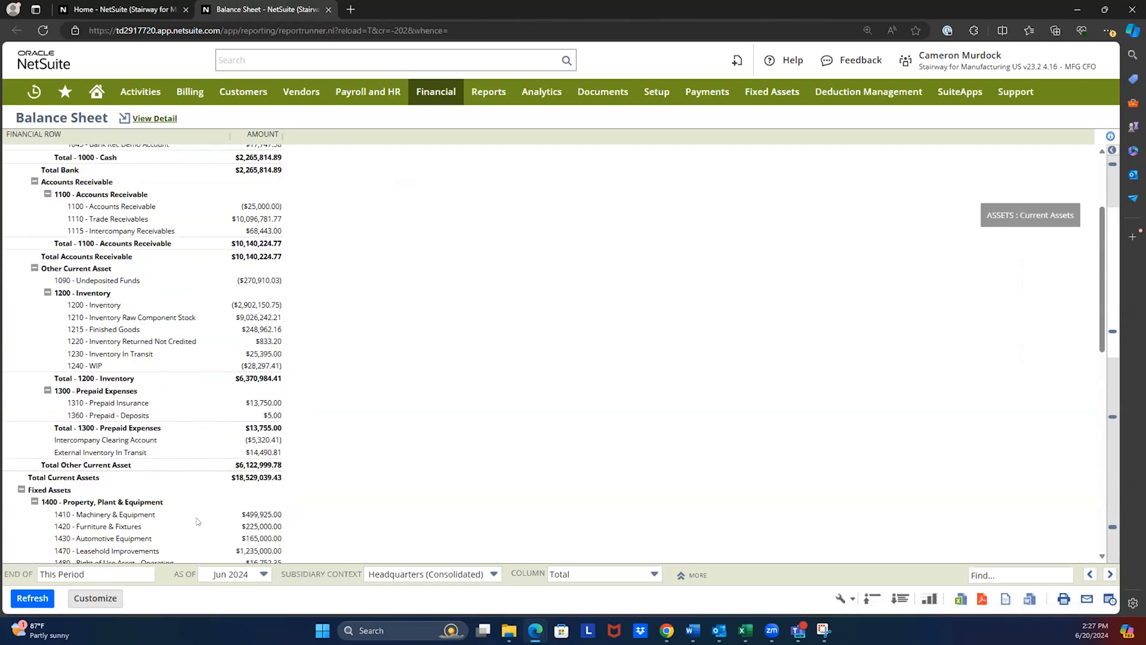
pyautogui.click(96, 599)
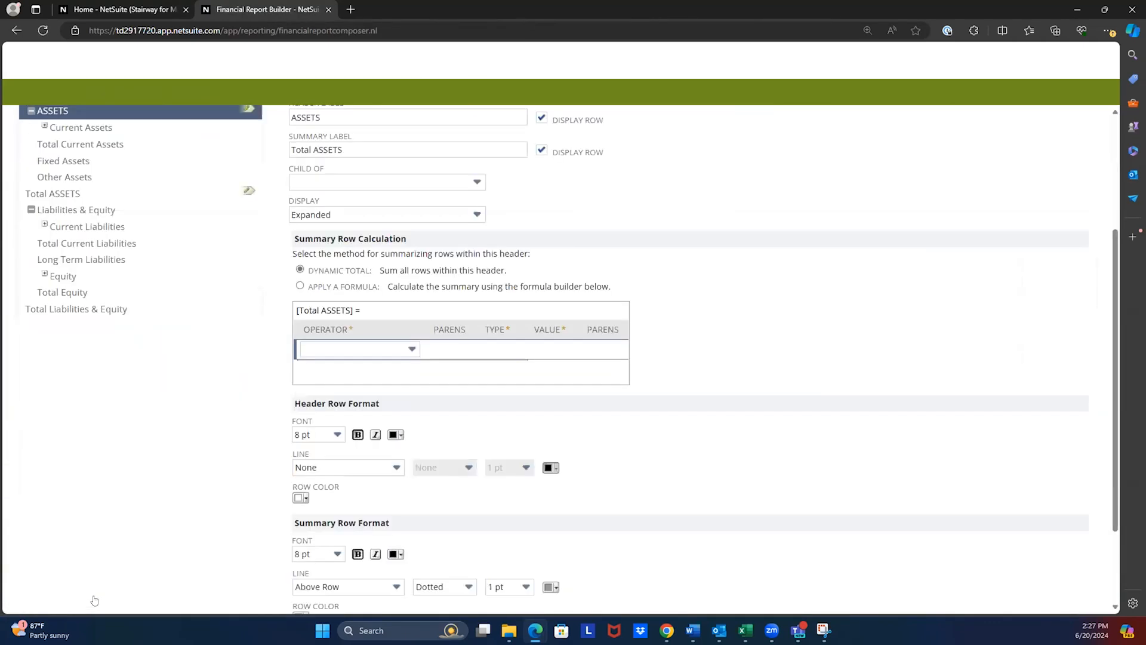
pyautogui.scroll(3, 718, 517)
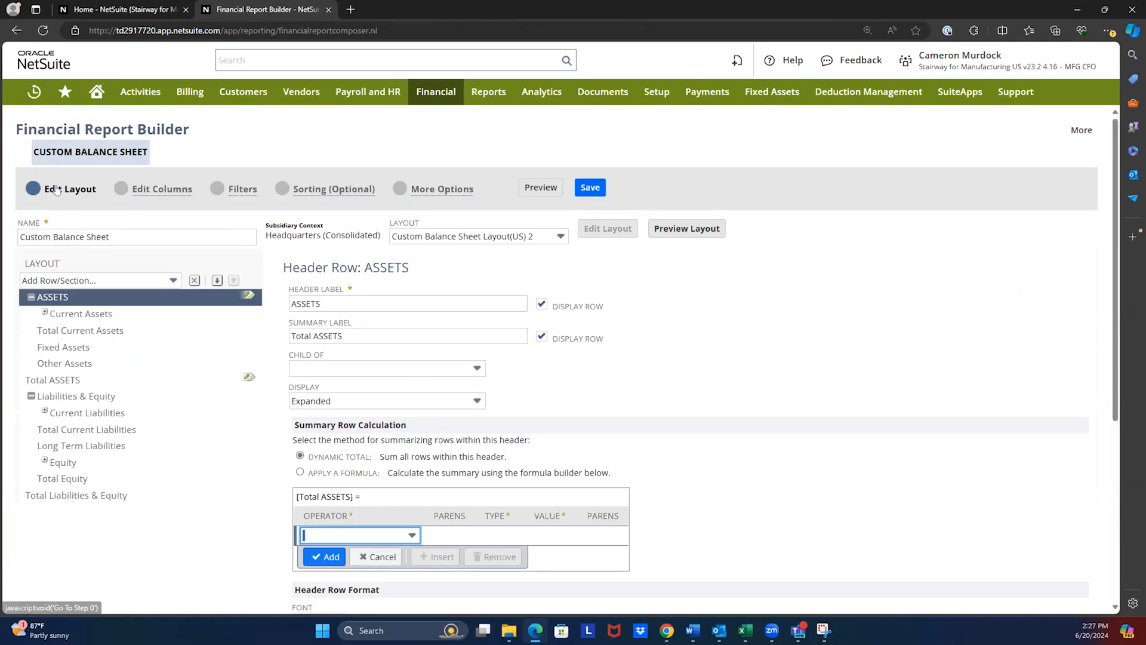
pyautogui.scroll(-1, 505, 335)
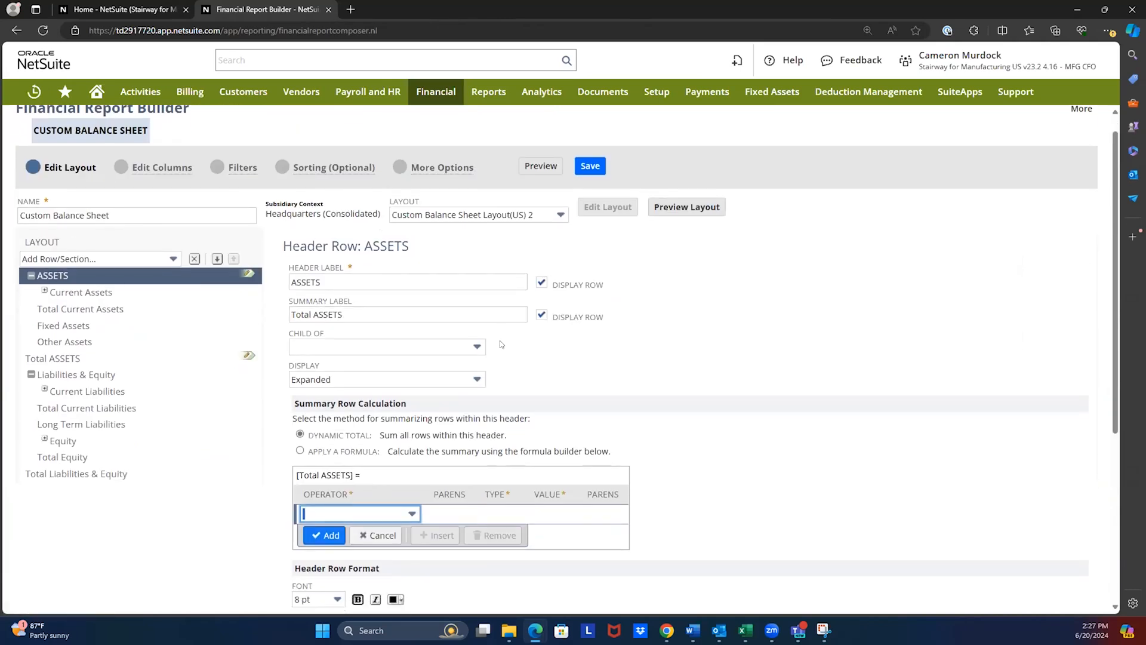
pyautogui.scroll(-1, 341, 407)
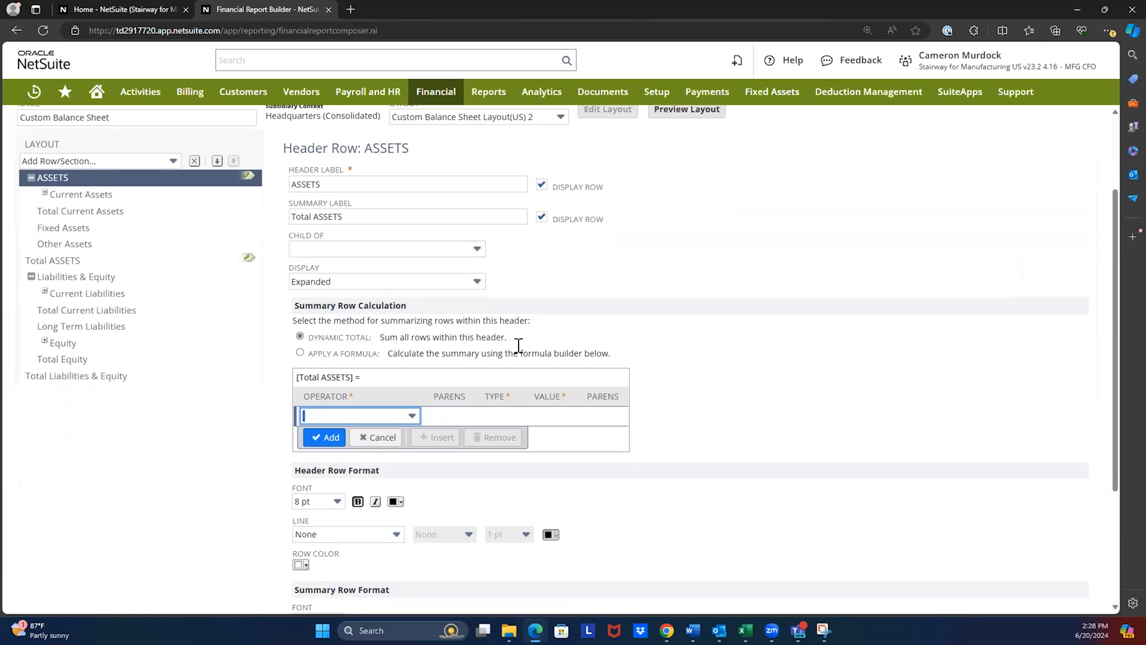
pyautogui.scroll(2, 234, 190)
pyautogui.click(334, 302)
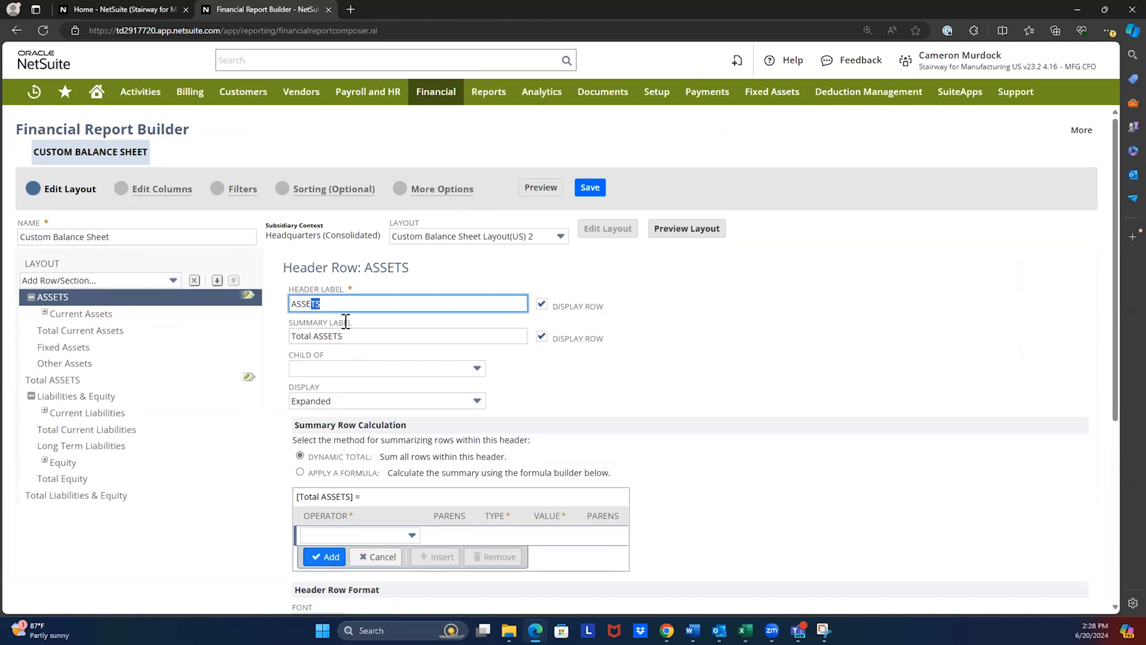
pyautogui.click(350, 534)
pyautogui.click(349, 532)
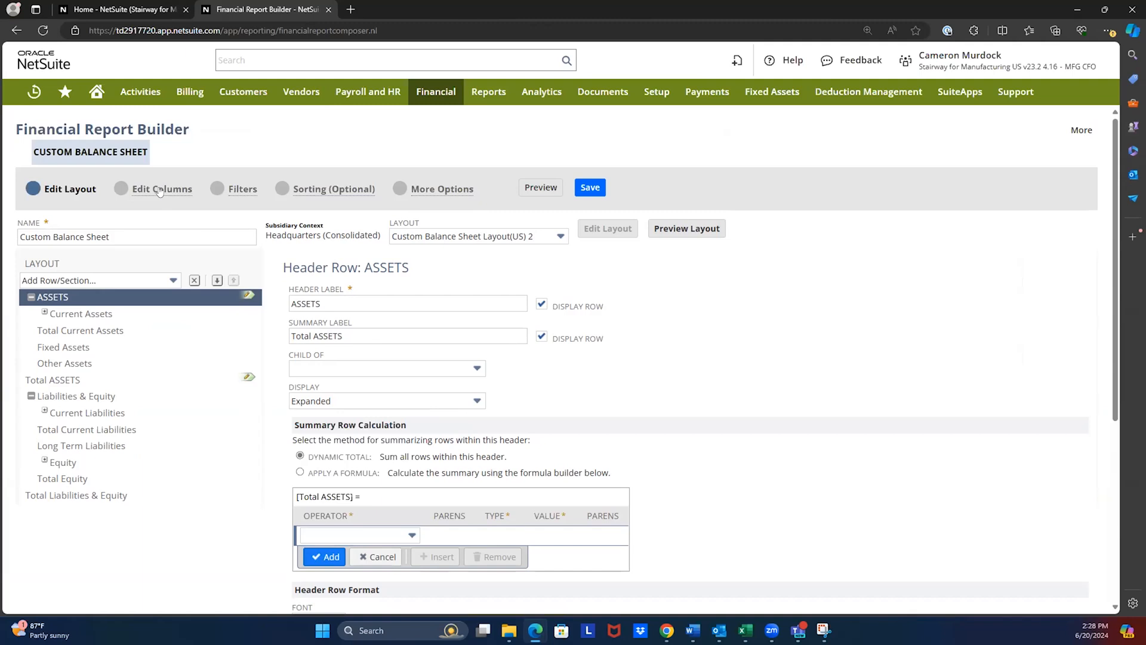
# - Expand Current Liabilities in the layout and view the Accounts Payable section's account order and row format settings
pyautogui.click(68, 413)
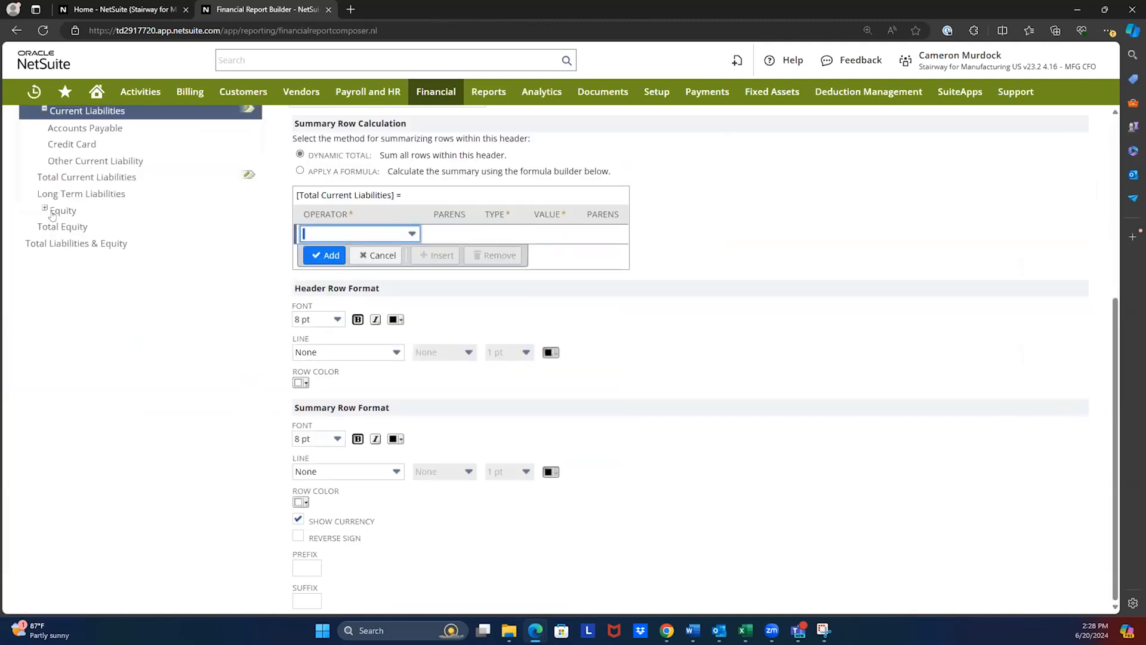
pyautogui.scroll(2, 60, 233)
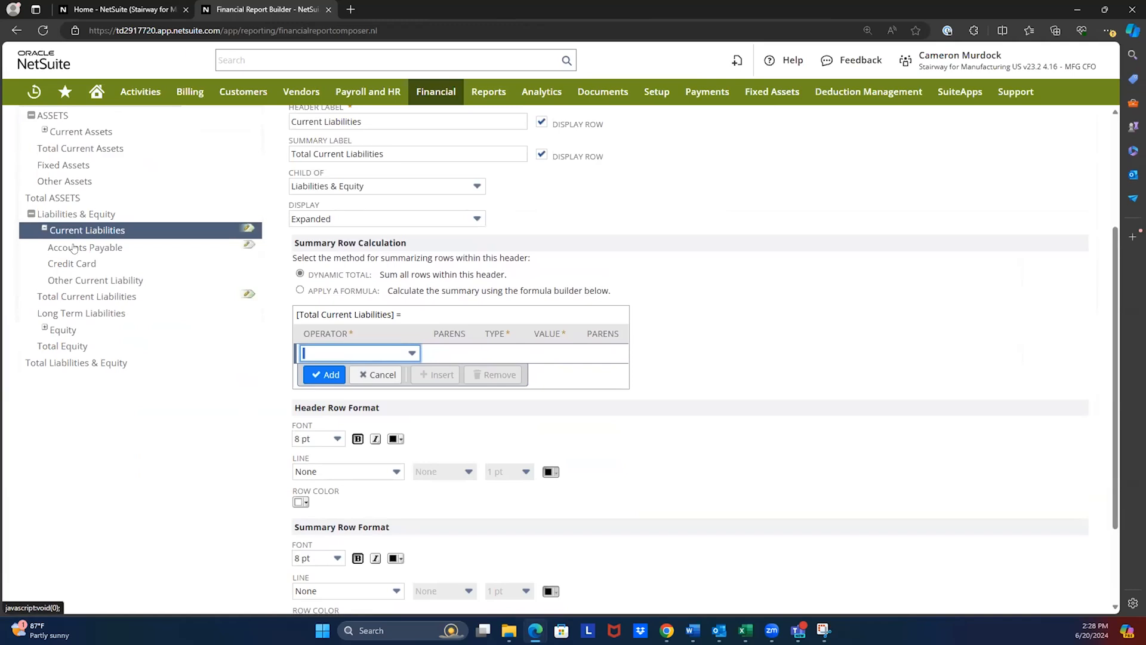
pyautogui.click(75, 247)
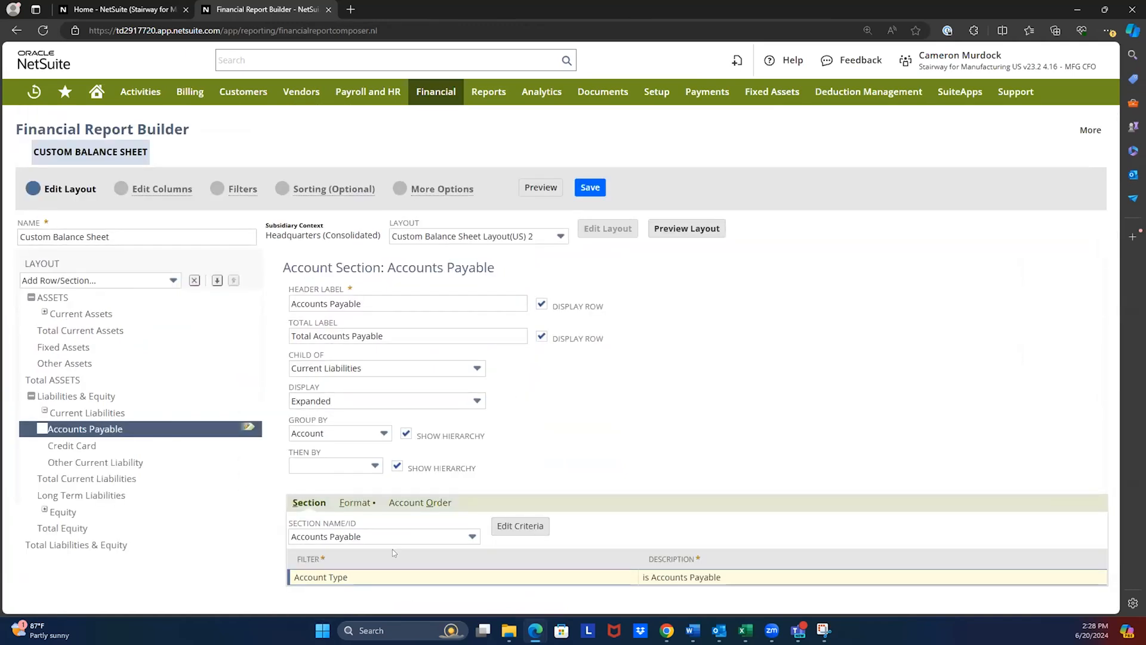
pyautogui.click(409, 501)
pyautogui.scroll(-1, 430, 513)
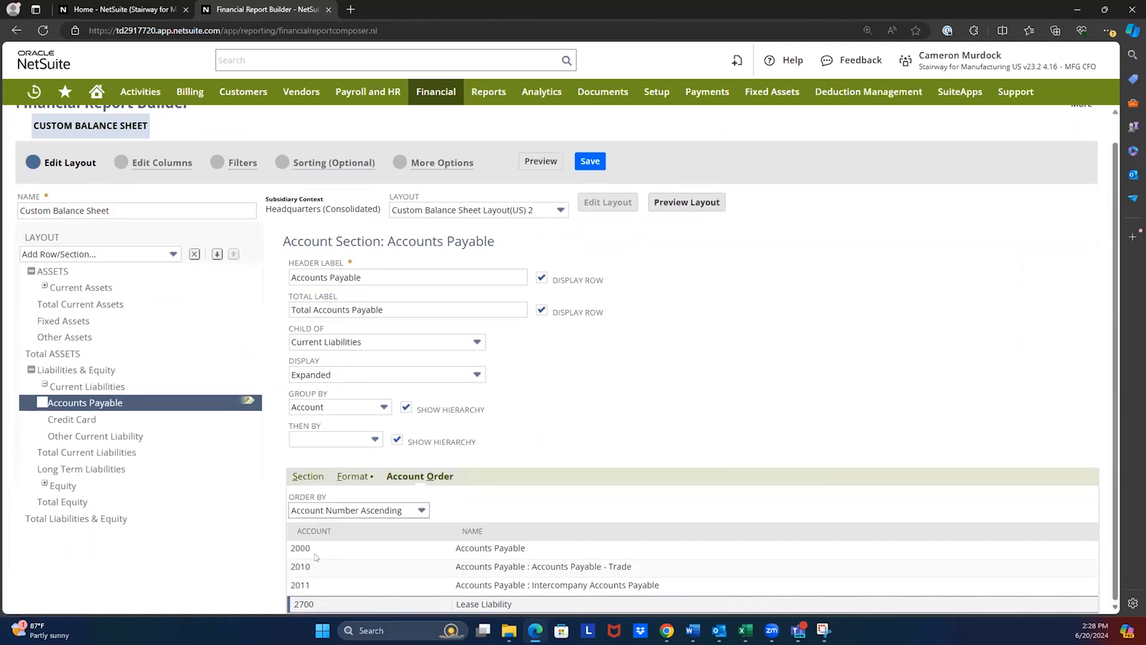
pyautogui.click(316, 555)
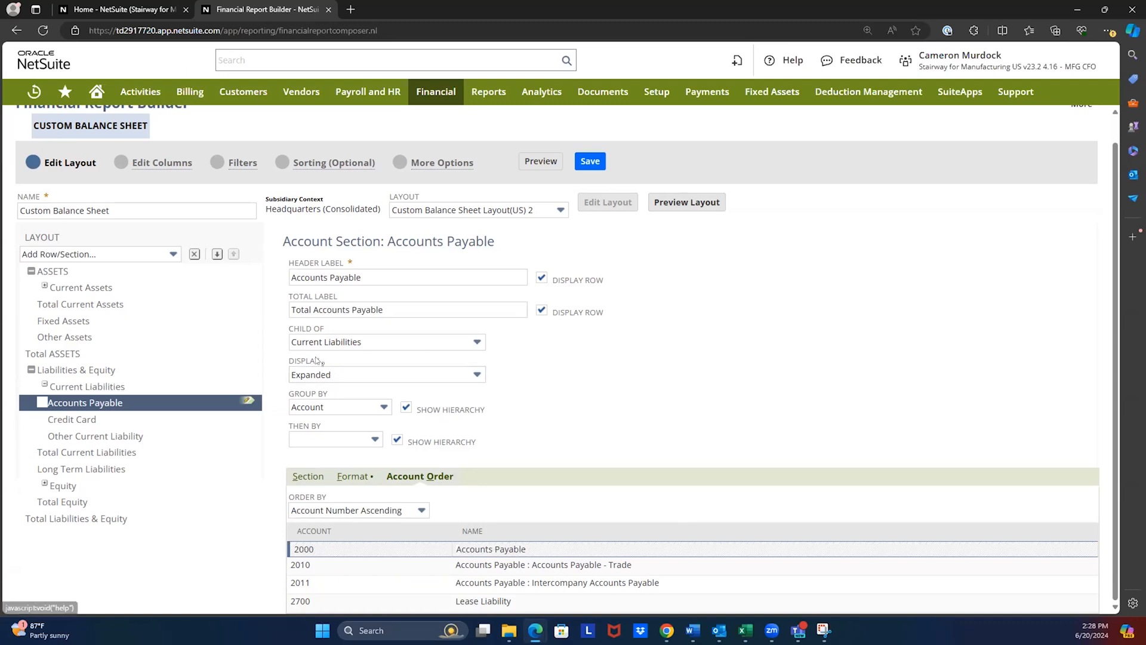
pyautogui.click(370, 481)
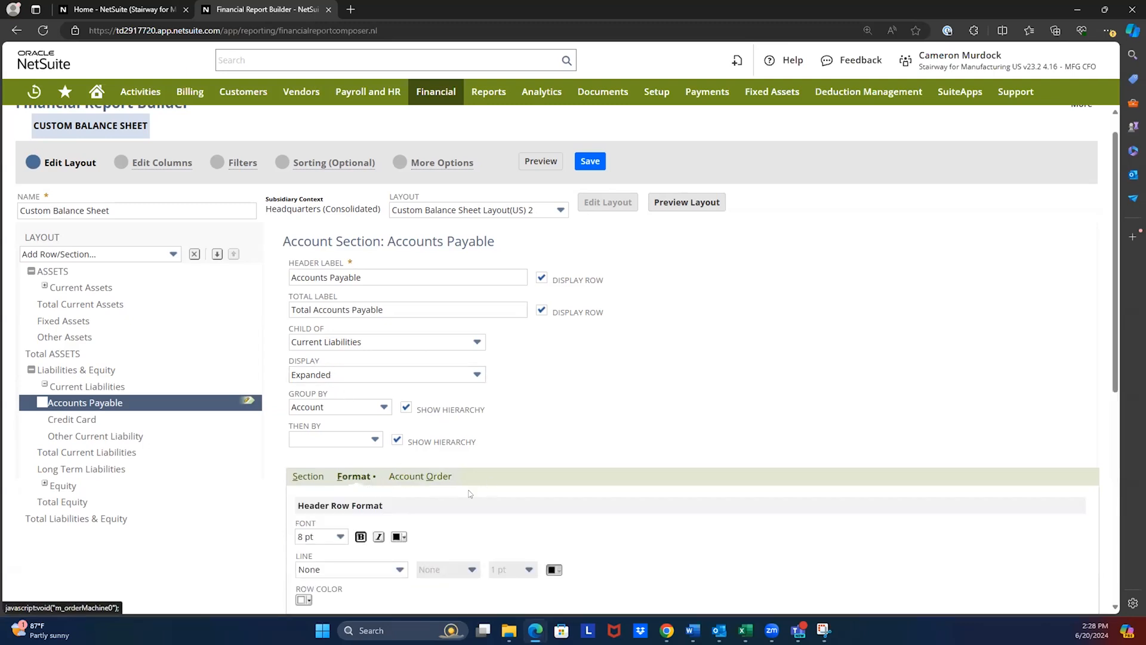
pyautogui.scroll(-4, 377, 428)
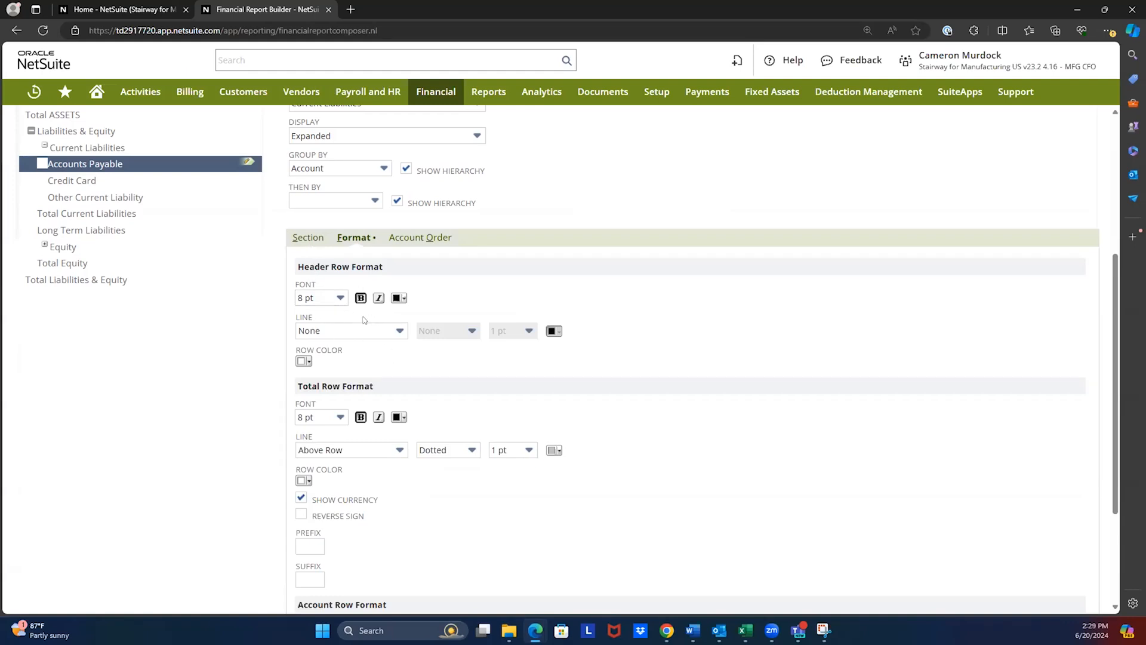
# - Edit the Accounts Payable section's criteria, adding an Account Name filter set to any of Accounts Receivable
pyautogui.click(310, 237)
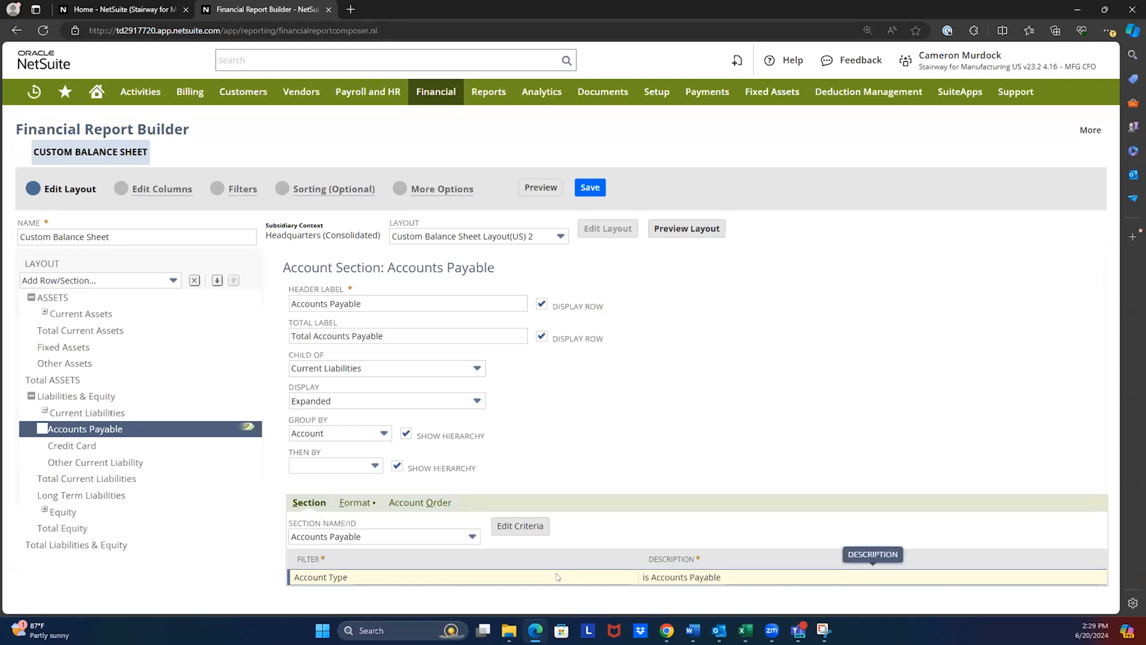
pyautogui.click(521, 527)
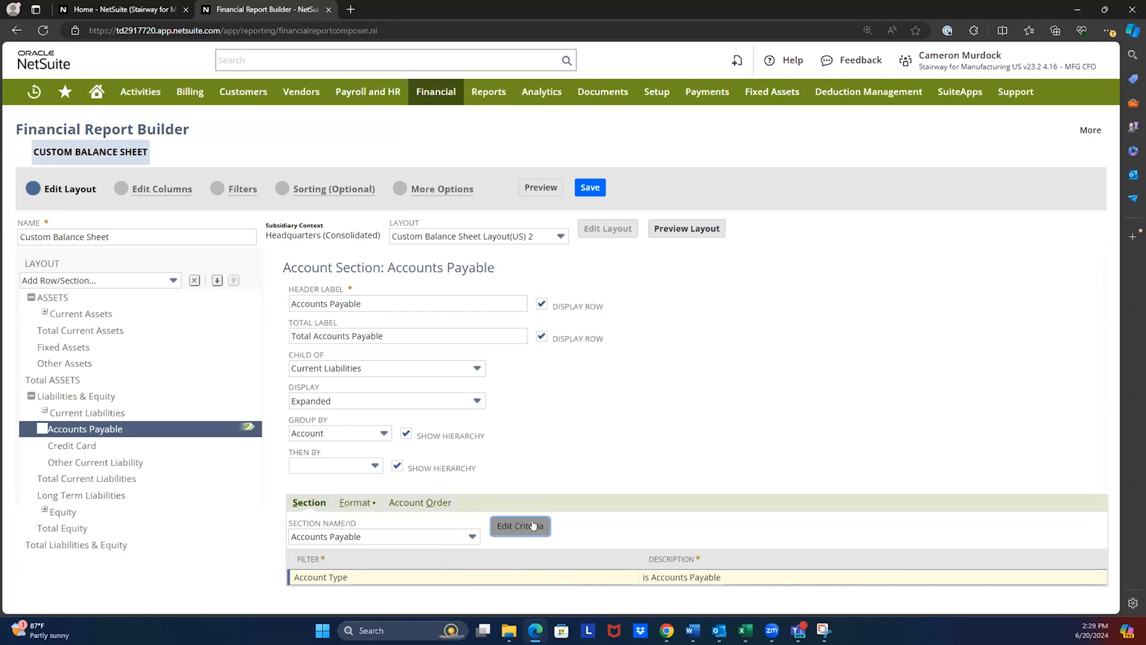
pyautogui.click(591, 329)
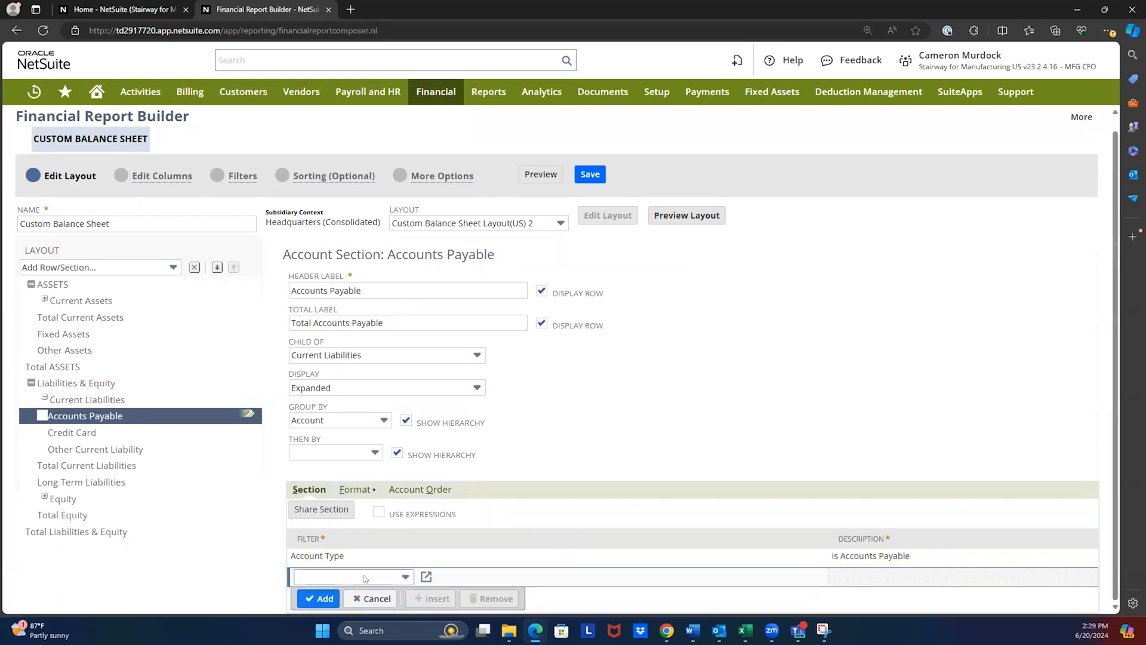
pyautogui.click(363, 576)
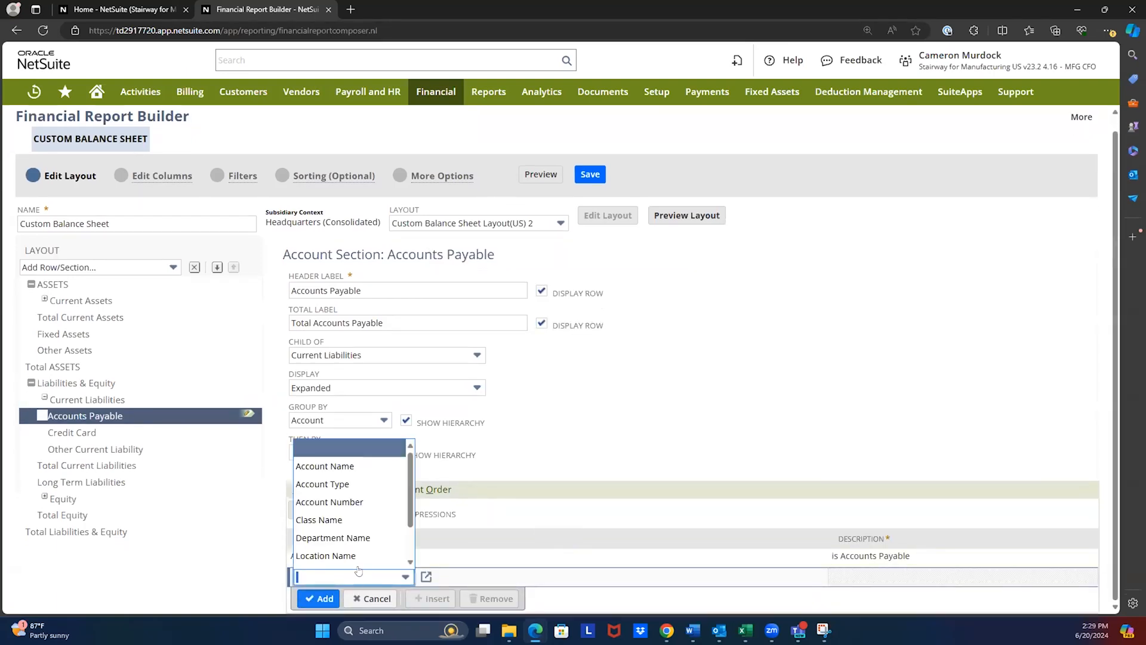
pyautogui.click(349, 466)
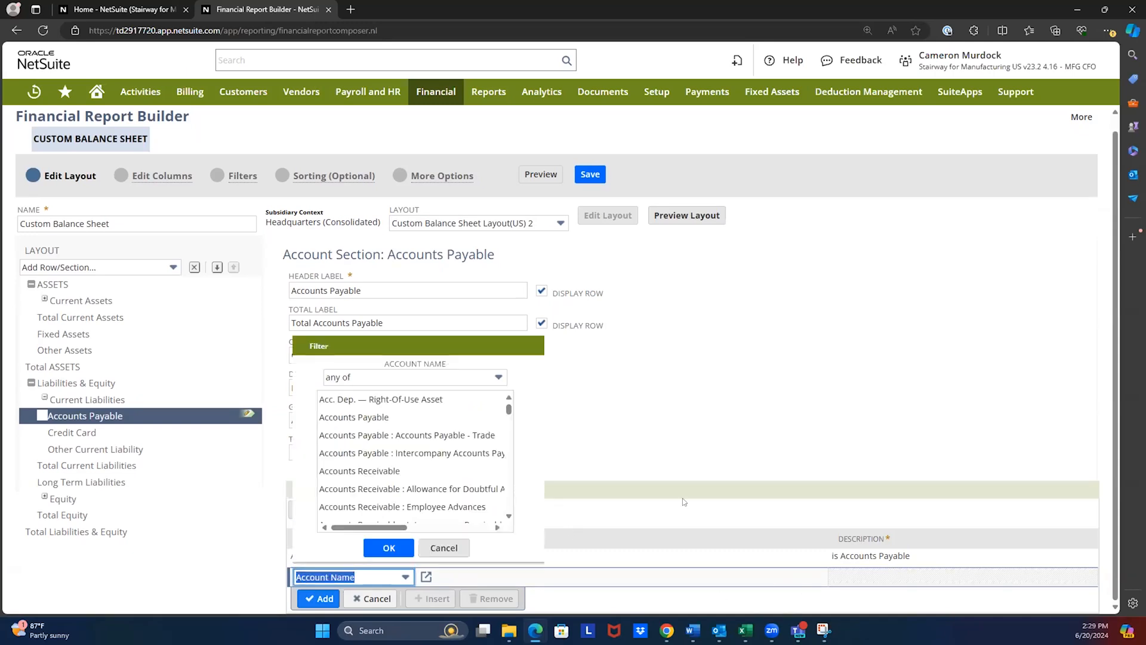
pyautogui.click(357, 471)
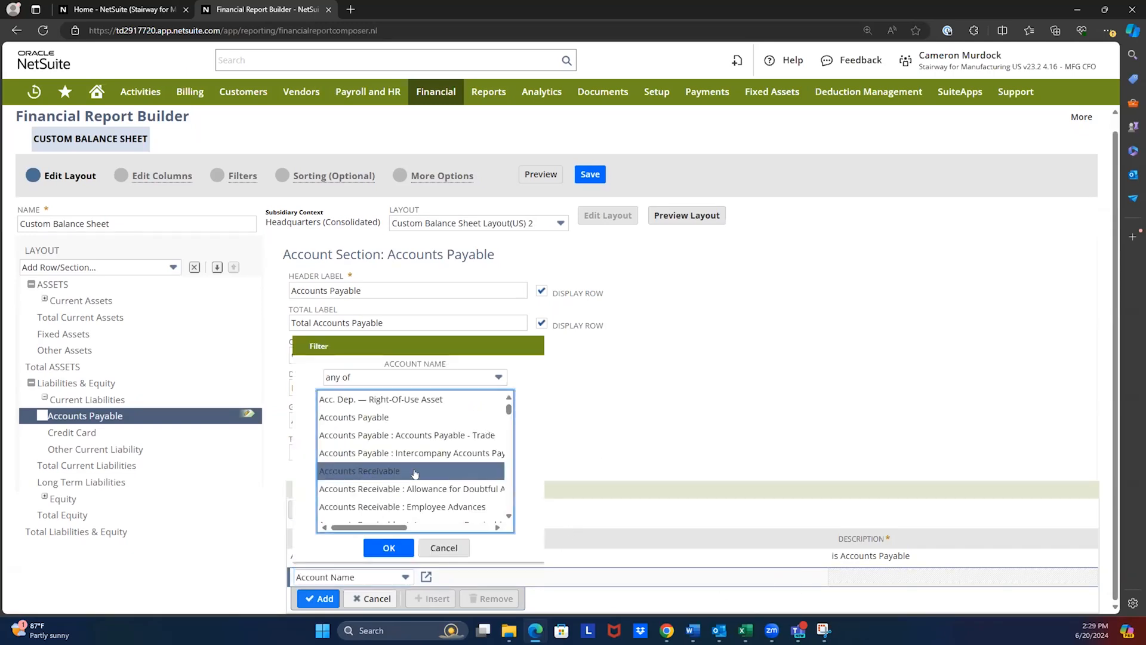
pyautogui.click(388, 547)
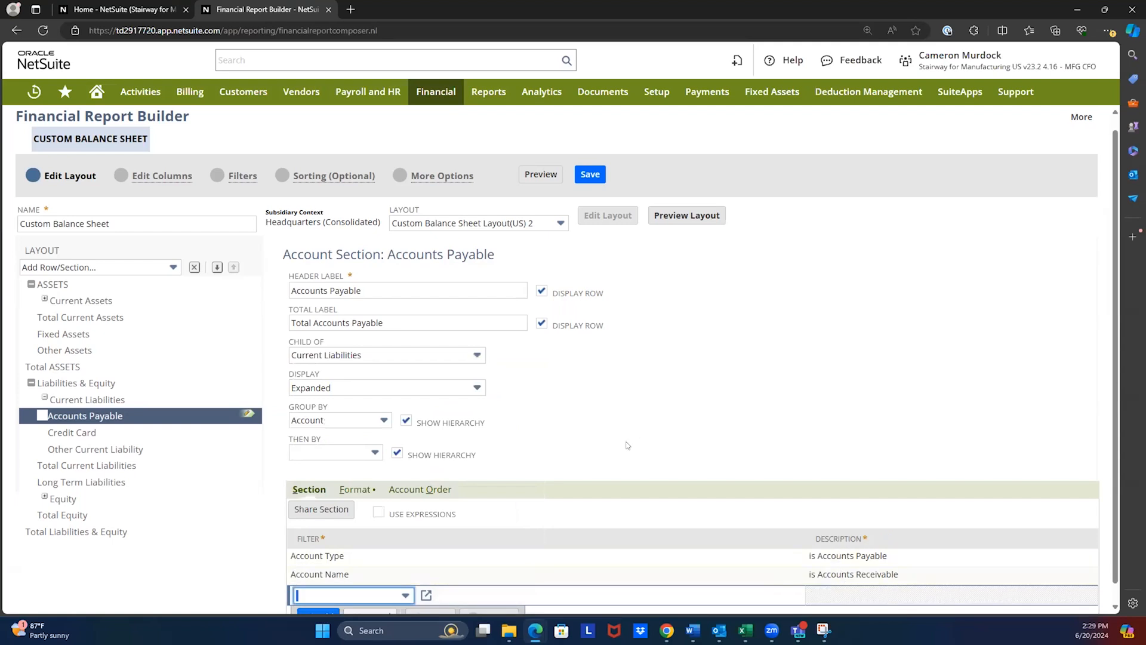
# - Close the Financial Report Builder without saving the custom balance sheet and get back to the home dashboard
pyautogui.scroll(1, 175, 213)
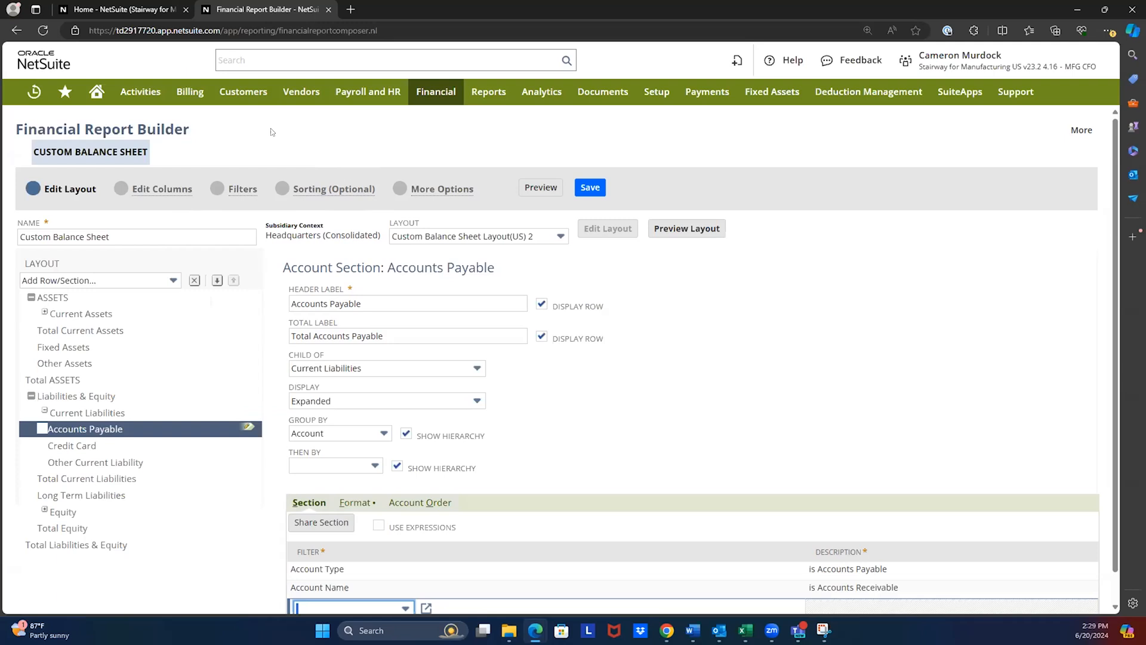
pyautogui.click(327, 10)
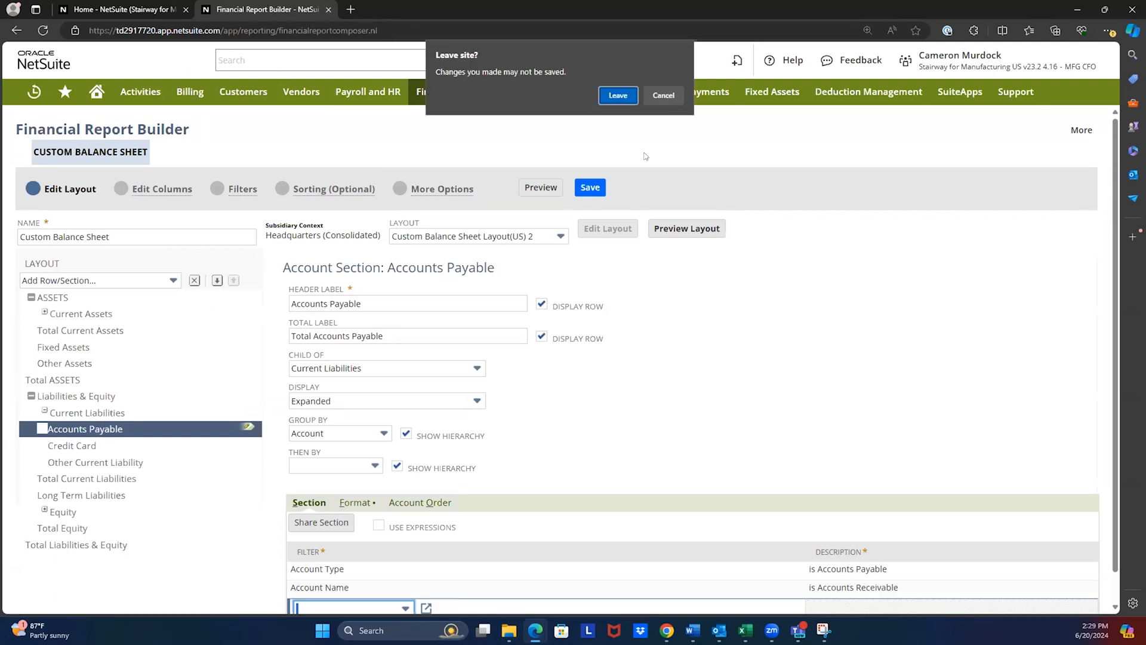
pyautogui.click(618, 95)
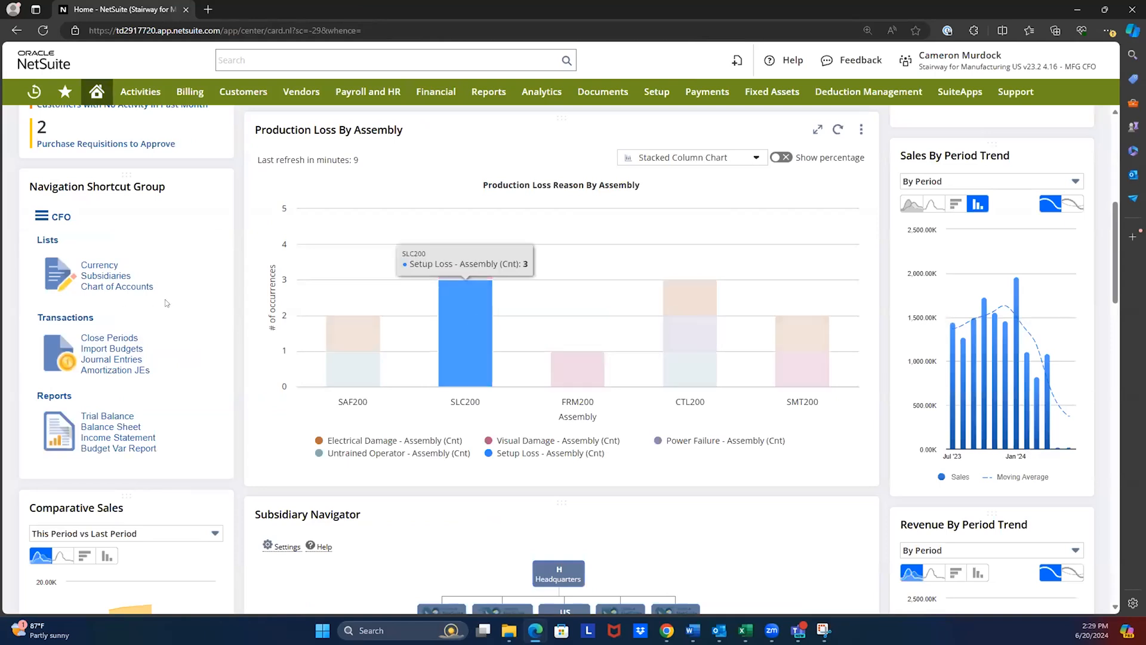
# - View the dashboard's Comparative Sales, Subsidiary Navigator and Key Performance Indicators portlets and the options available for Comparative Sales
pyautogui.scroll(-5, 390, 401)
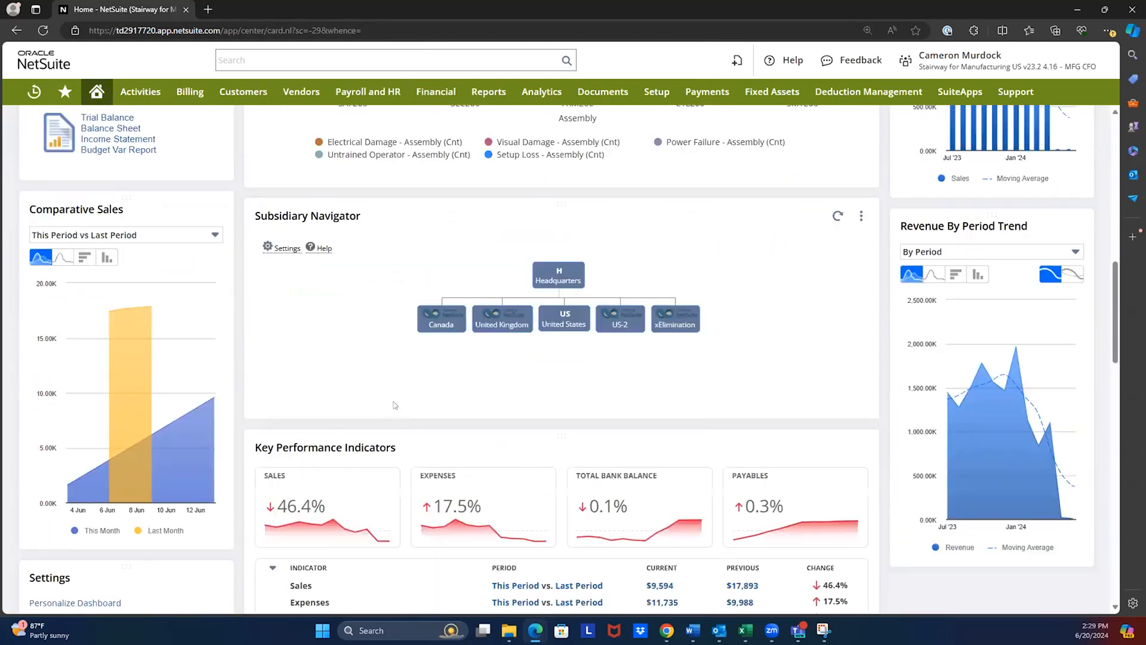
pyautogui.scroll(-1, 387, 401)
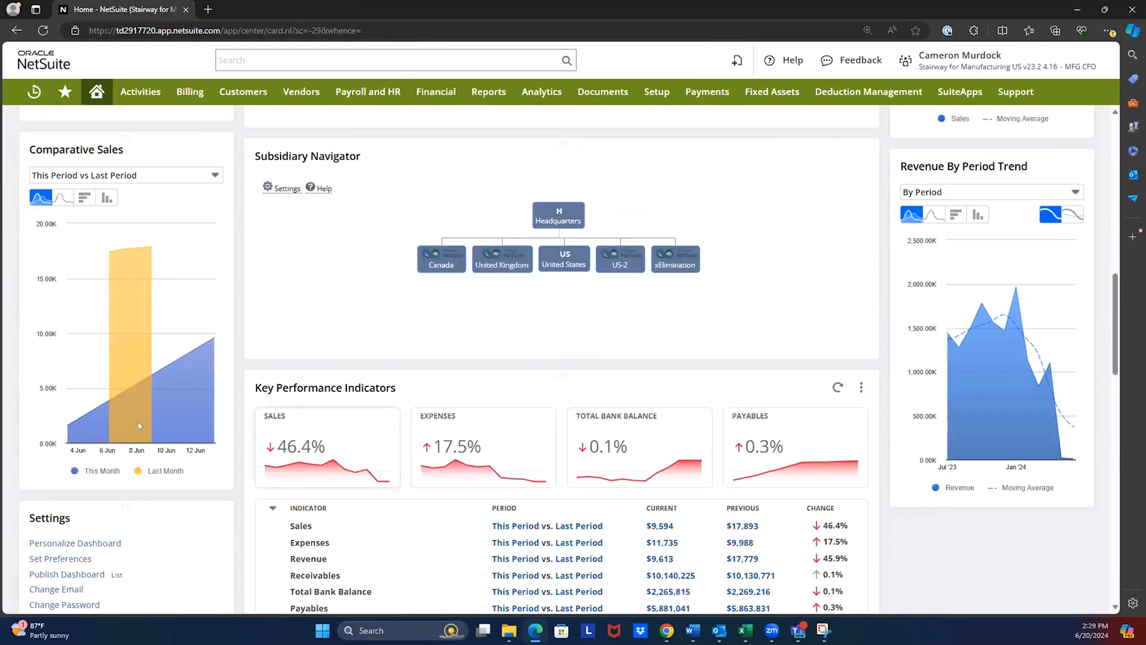
pyautogui.scroll(1, 167, 406)
pyautogui.click(216, 209)
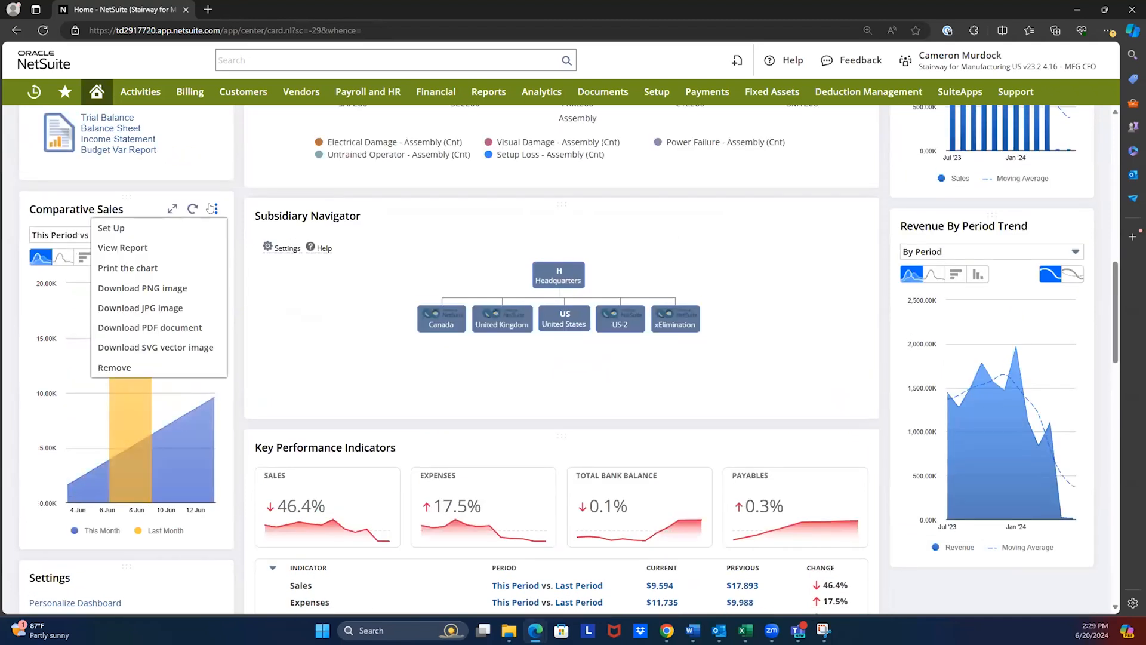
pyautogui.scroll(5, 963, 130)
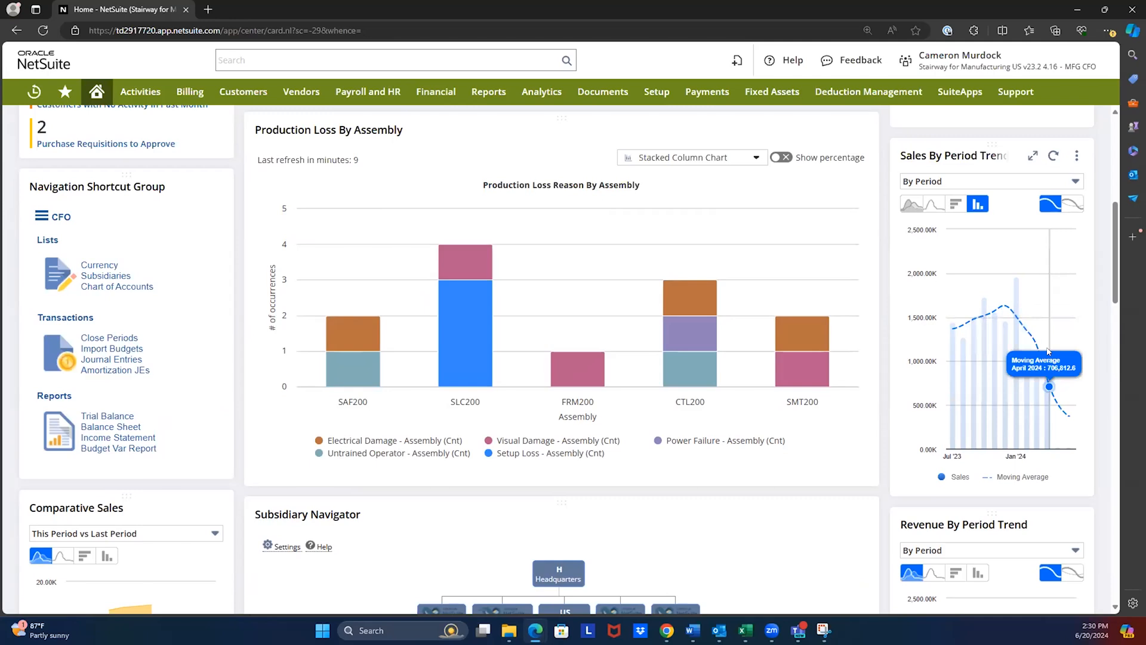
# - Search globally for "sea:sales by", open the Customers by YTD Sales search in a new tab, and switch to it
pyautogui.click(316, 57)
pyautogui.write('sea:sa')
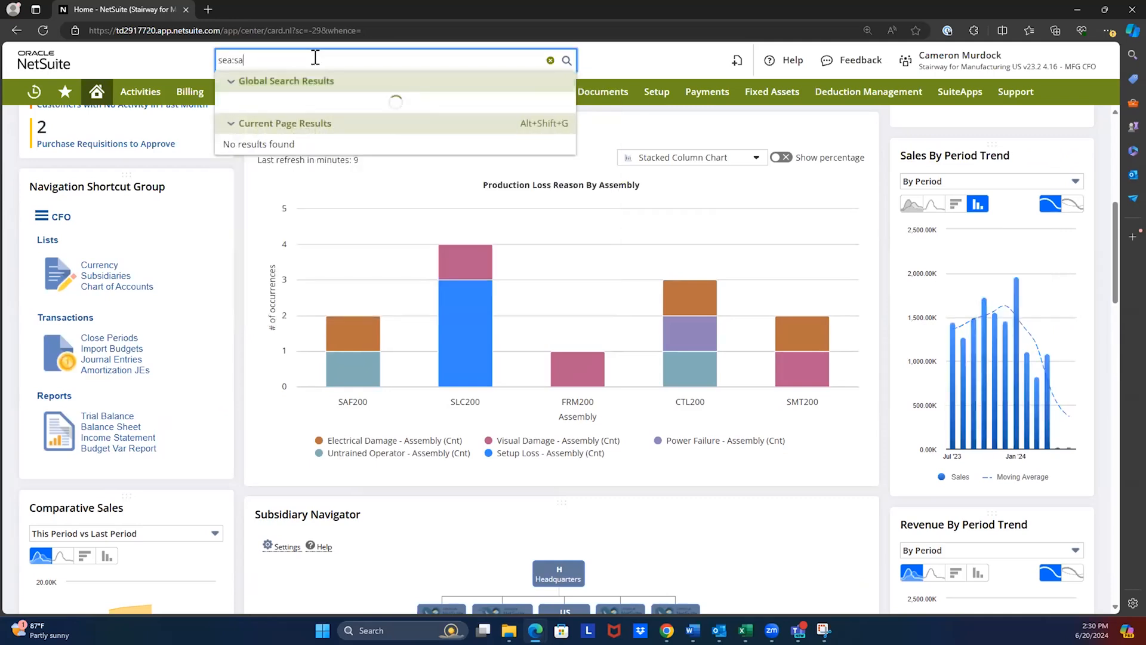
pyautogui.write('les by')
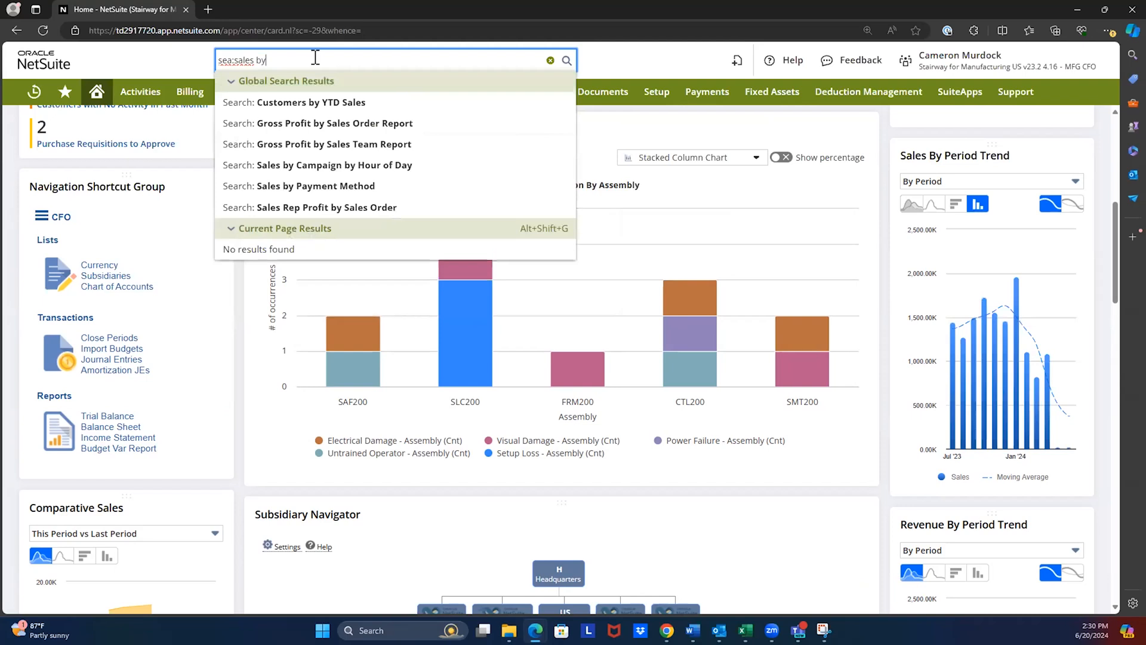
pyautogui.keyDown('ctrl'); pyautogui.click(361, 103); pyautogui.keyUp('ctrl')
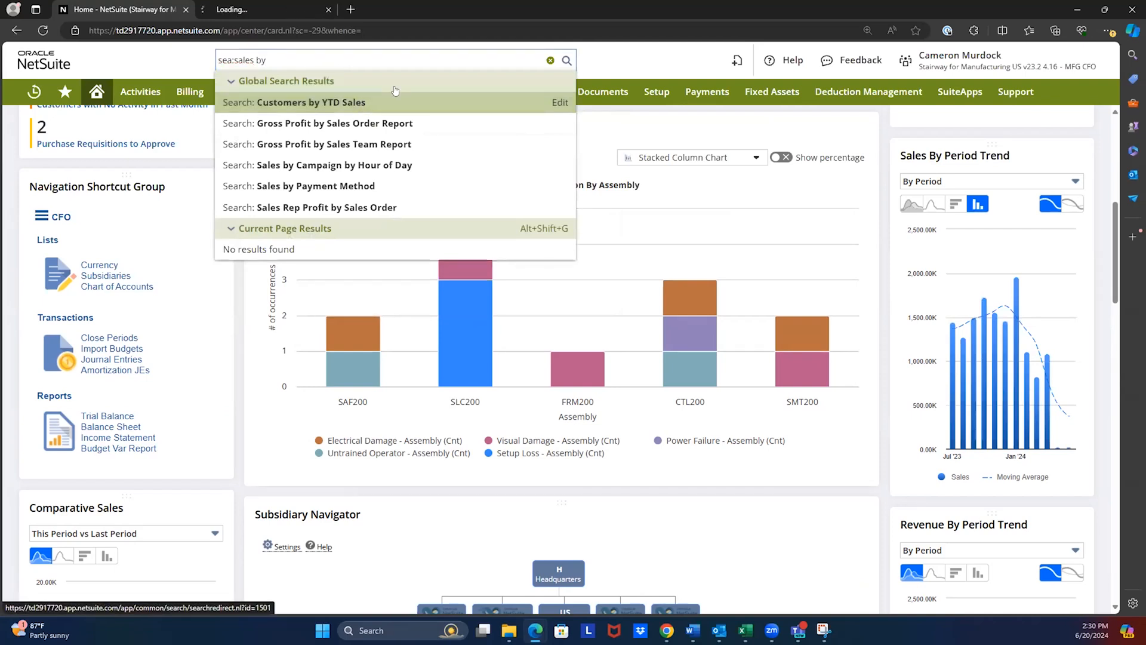
pyautogui.click(550, 61)
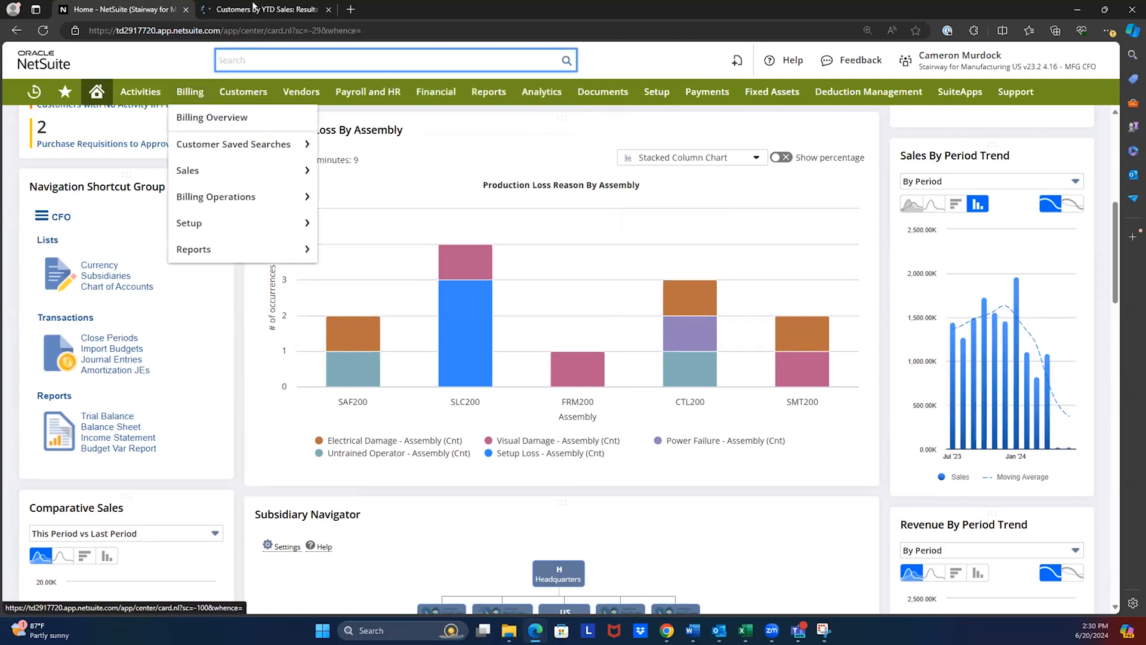
pyautogui.hotkey('ctrl', 'Tab')
# - Open the saved search's criteria for editing and view the sorting and column settings for its results
pyautogui.click(43, 152)
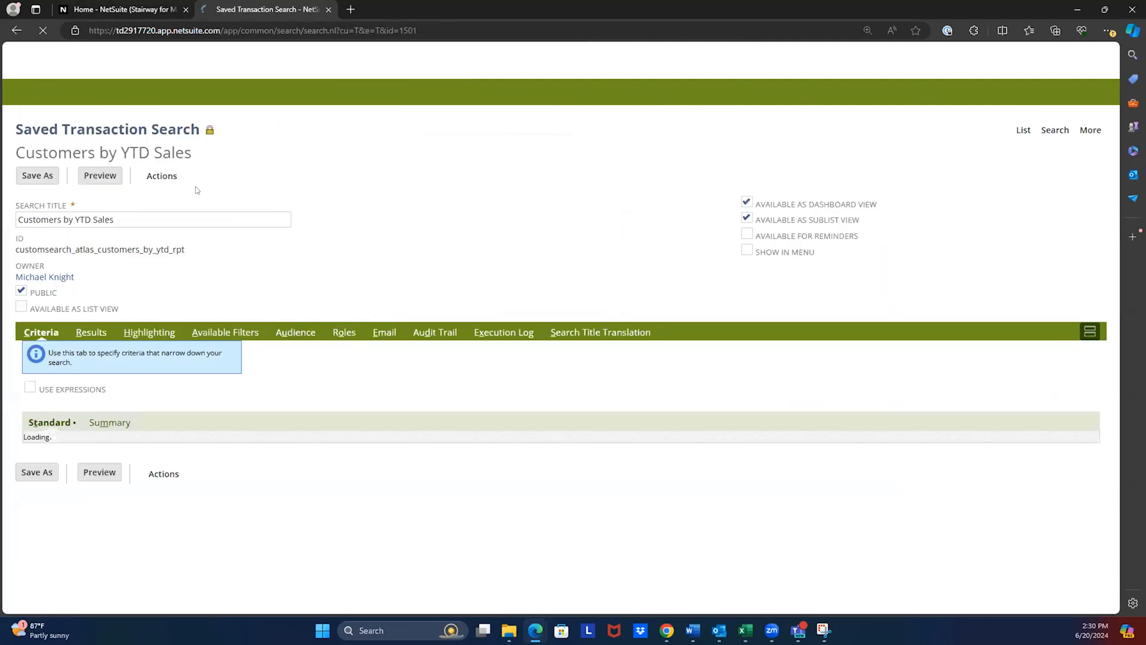
pyautogui.click(89, 332)
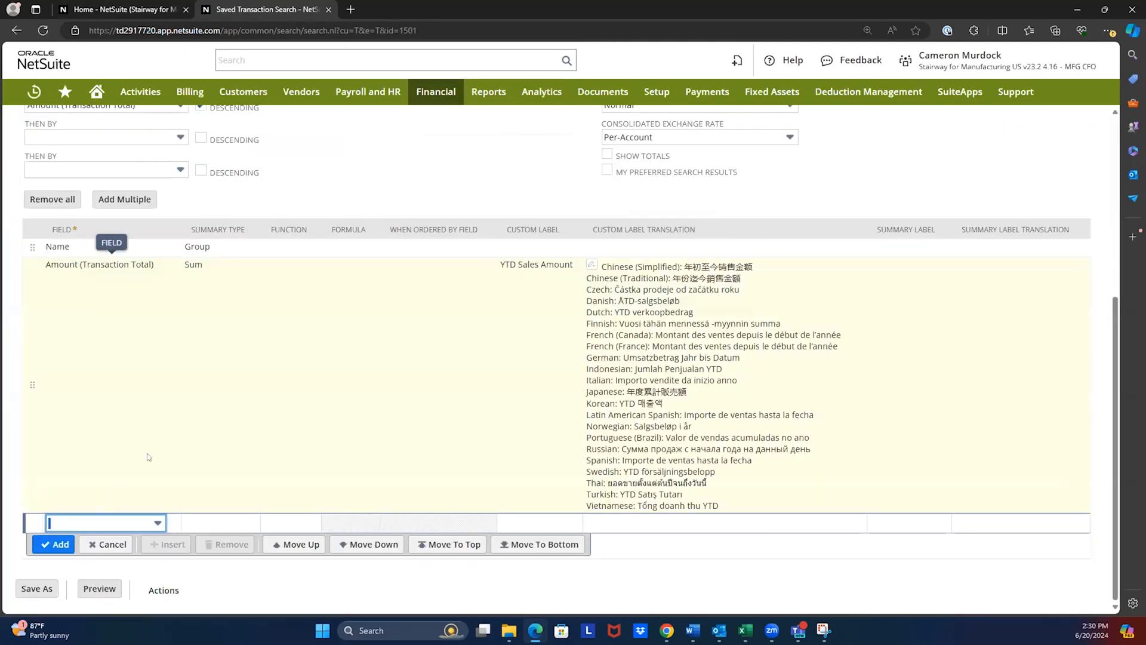
pyautogui.scroll(5, 111, 335)
pyautogui.scroll(-5, 112, 352)
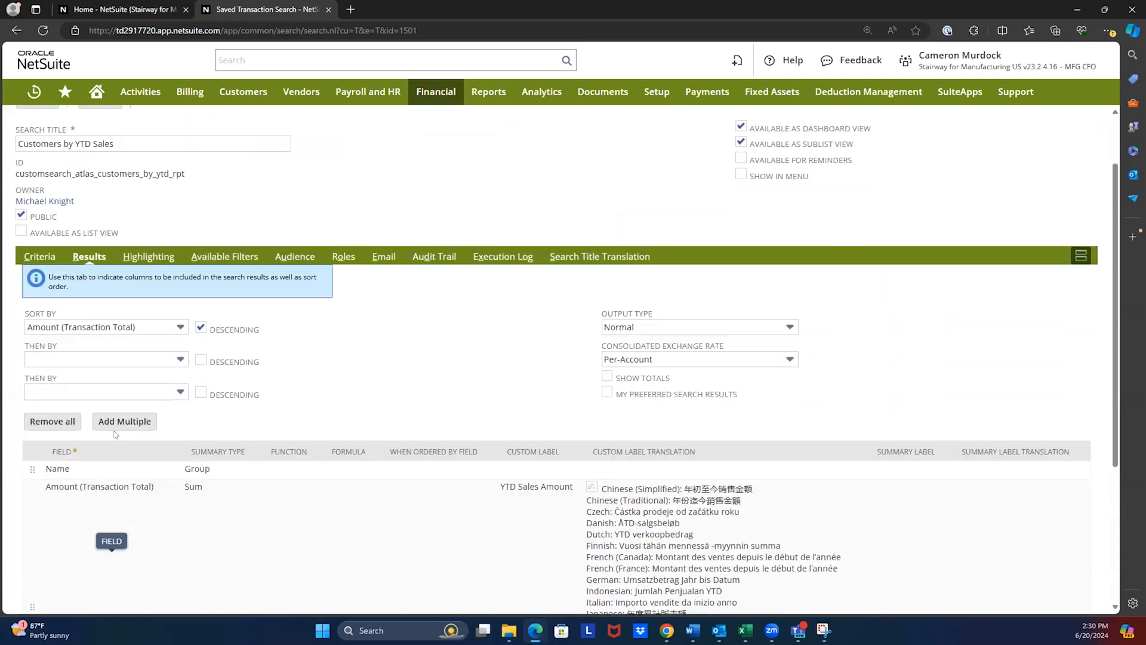
# - Add BOM Quantity as a result column of the Customers by YTD Sales search
pyautogui.click(138, 523)
pyautogui.scroll(-10, 113, 465)
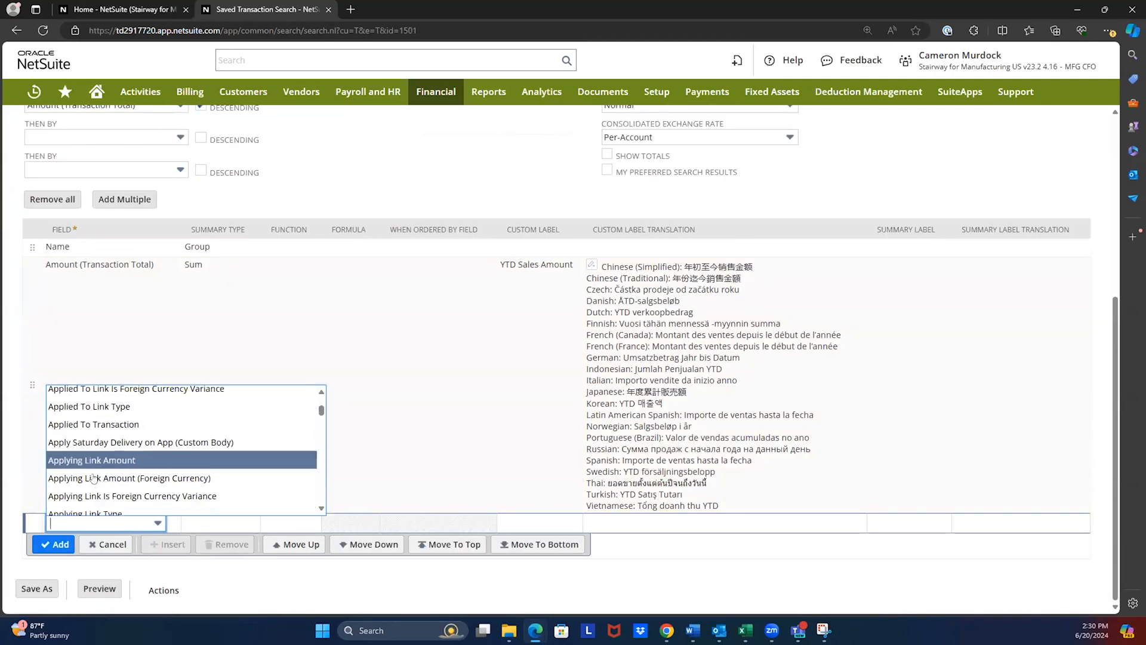
pyautogui.scroll(-5, 129, 473)
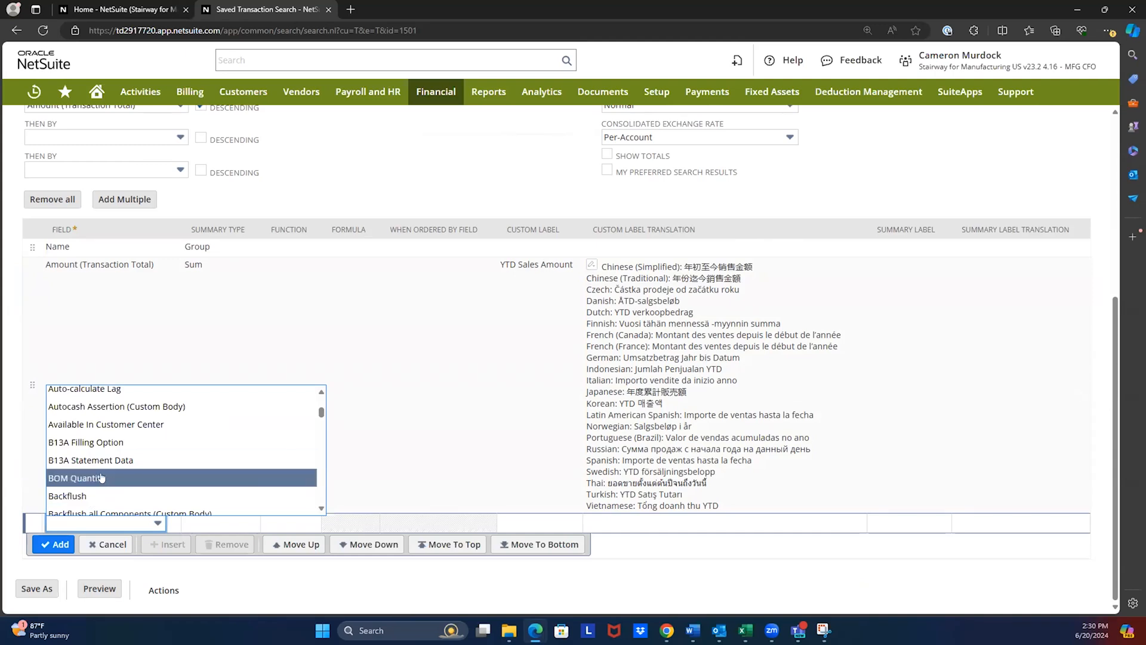
pyautogui.click(101, 478)
pyautogui.click(55, 543)
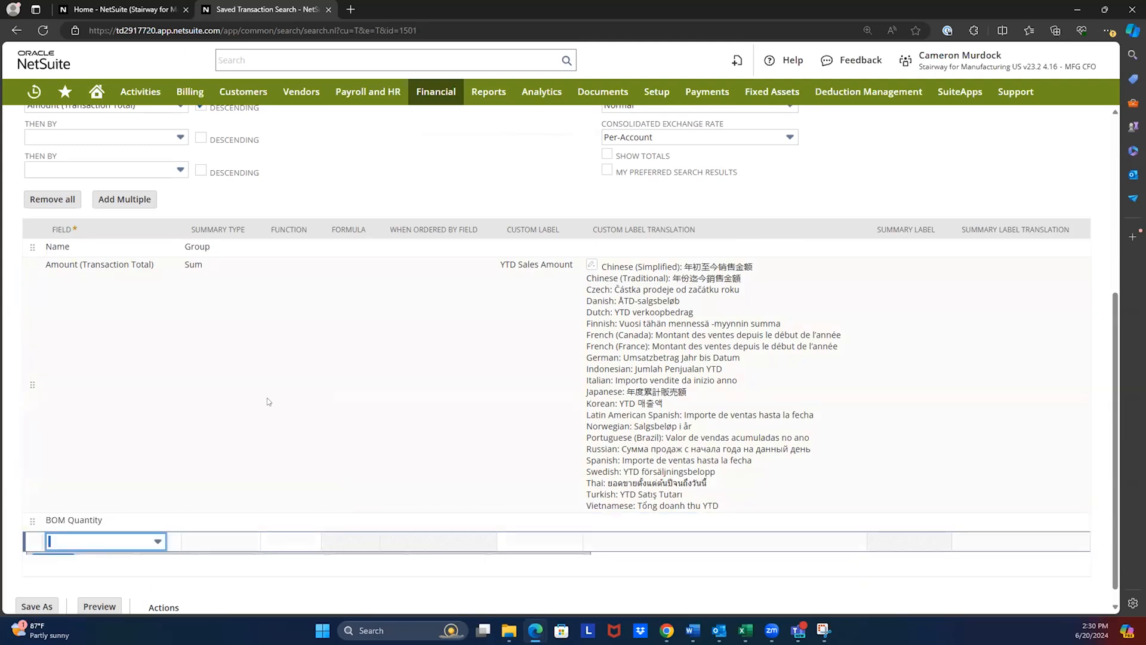
# - Preview the search results, drill into Abbott Inc.'s transactions, and close the search
pyautogui.scroll(5, 267, 398)
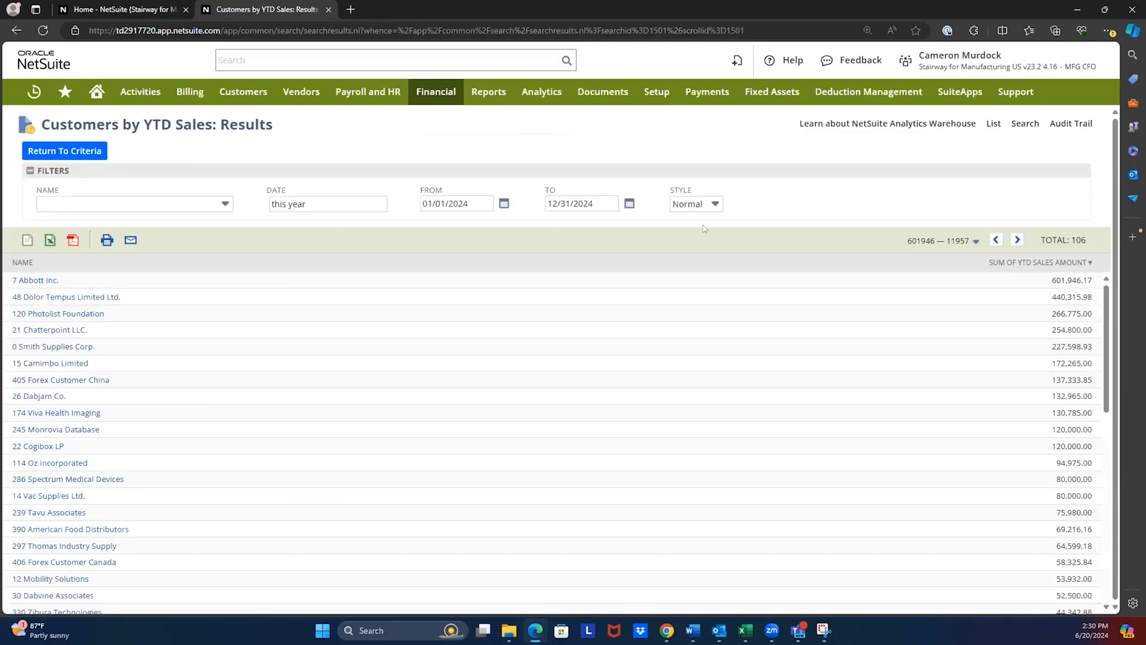
pyautogui.click(36, 280)
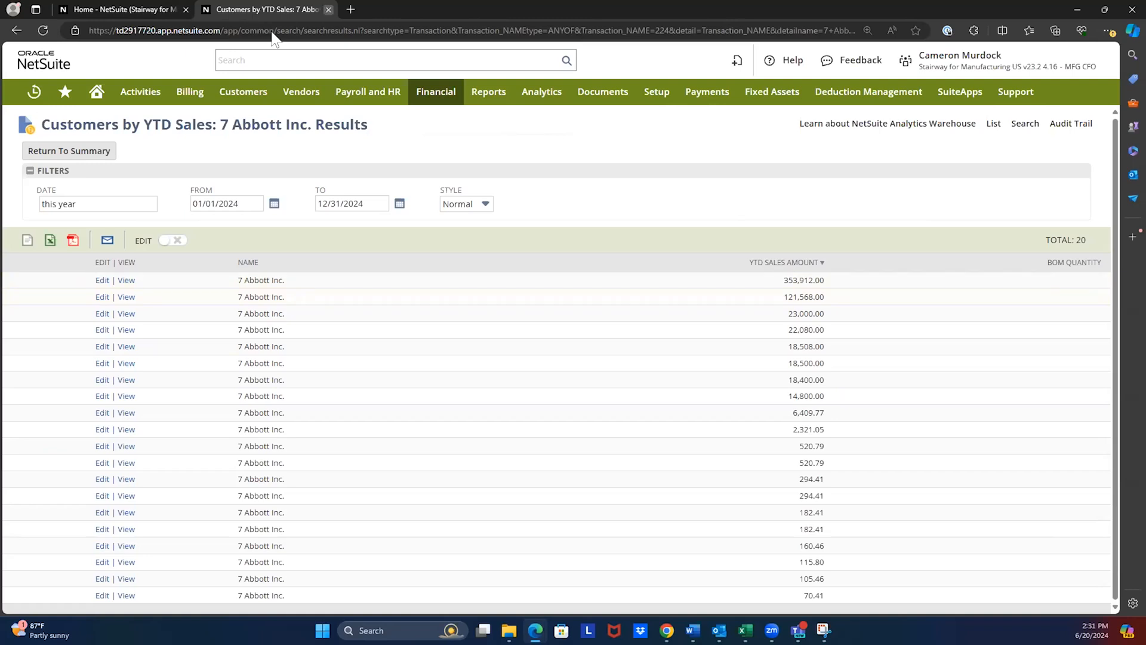
pyautogui.click(328, 9)
# - Open the Balance Sheet and Income Statement from the CFO shortcuts in separate tabs, and bring up the Balance Sheet
pyautogui.moveTo(466, 331)
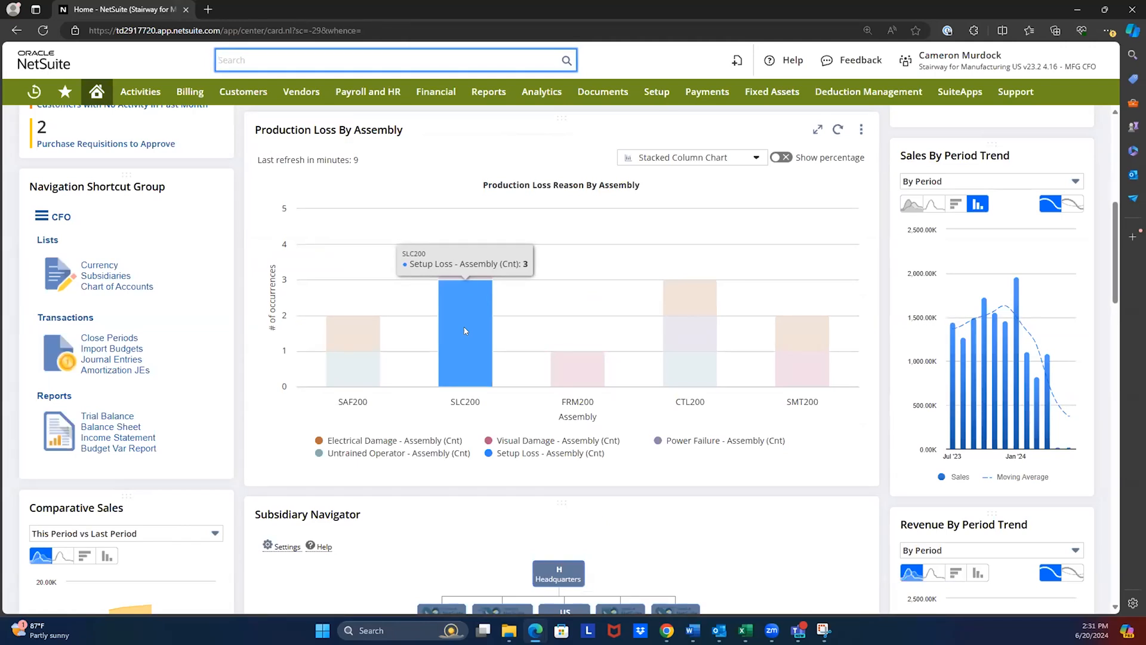
pyautogui.scroll(4, 291, 314)
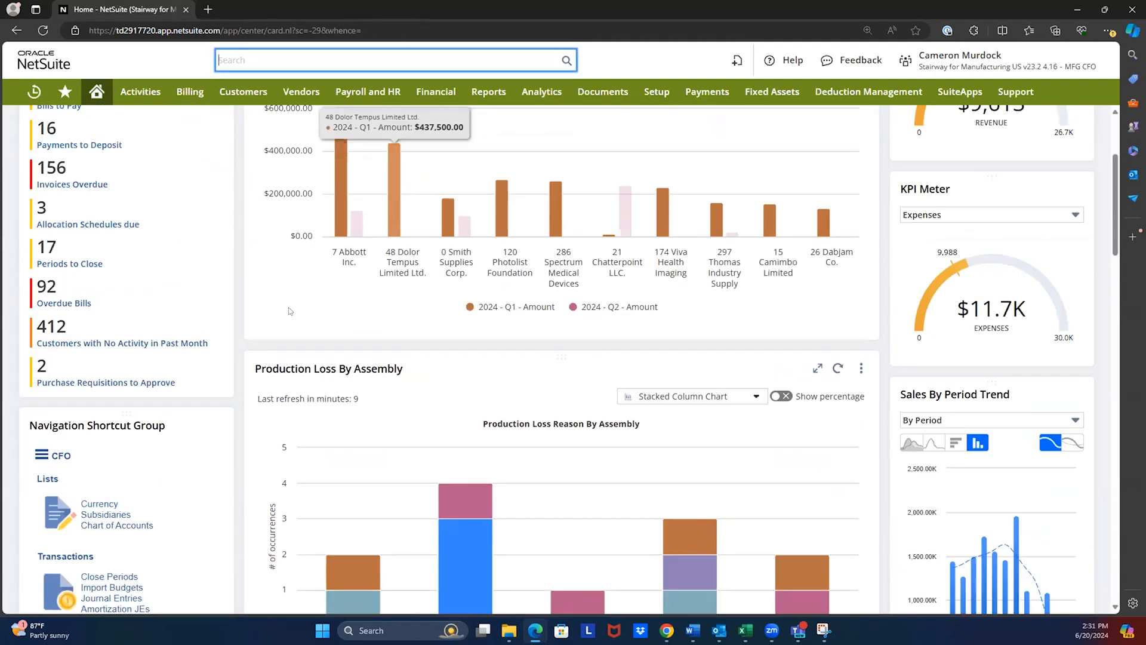
pyautogui.scroll(-3, 120, 392)
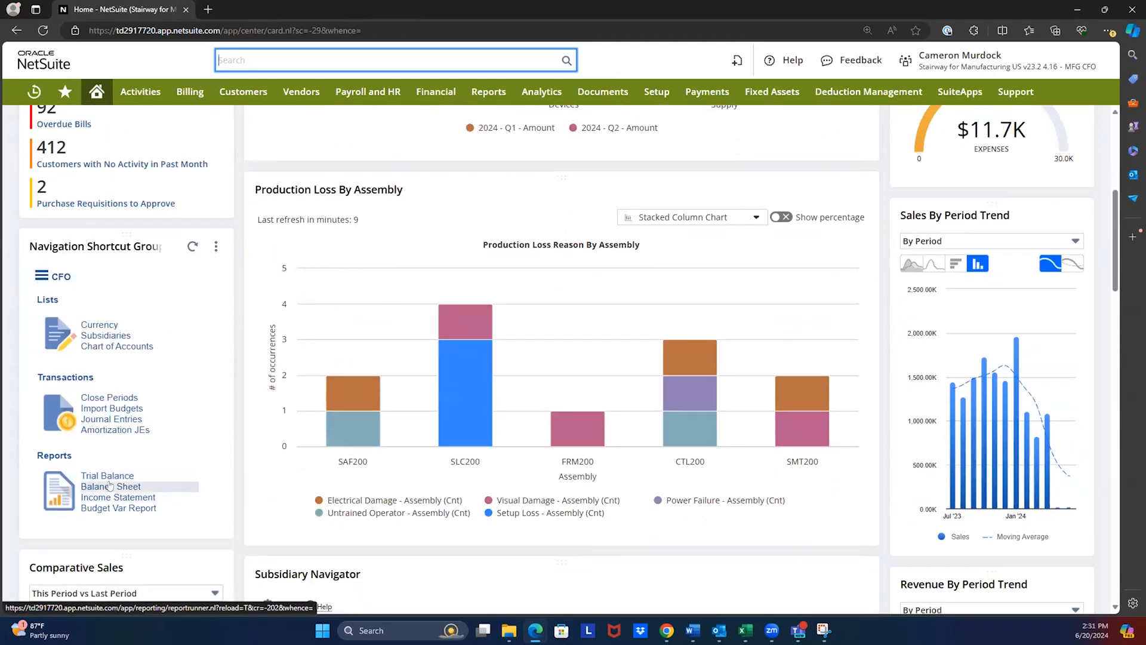
pyautogui.keyDown('ctrl'); pyautogui.click(110, 485); pyautogui.keyUp('ctrl')
pyautogui.keyDown('ctrl'); pyautogui.click(109, 497); pyautogui.keyUp('ctrl')
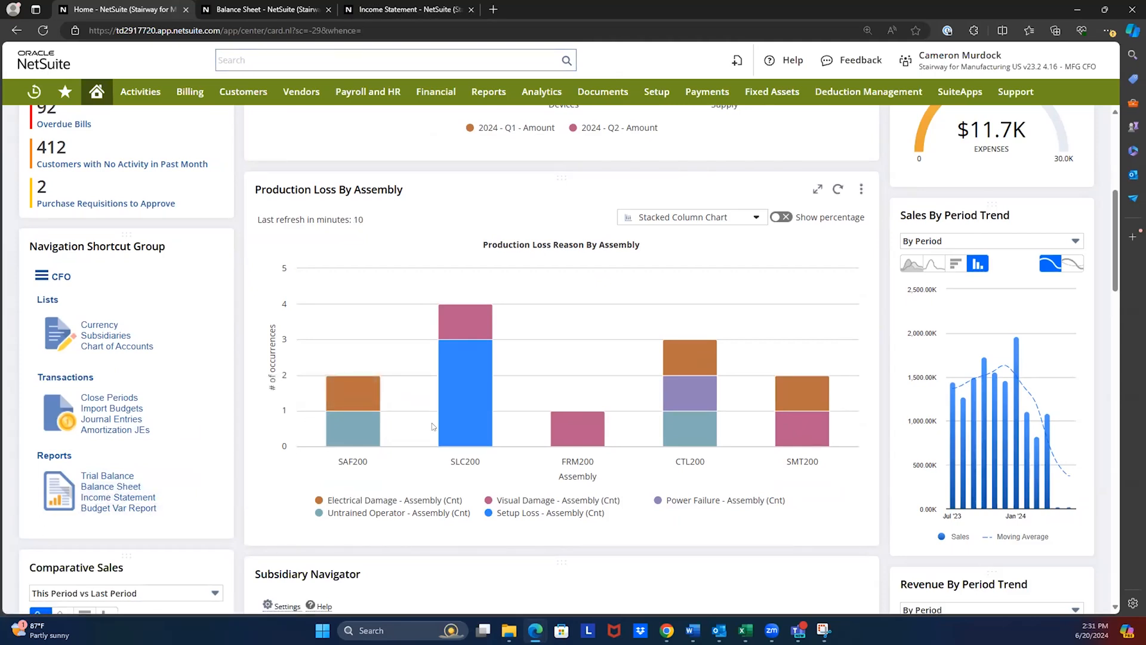
pyautogui.click(241, 4)
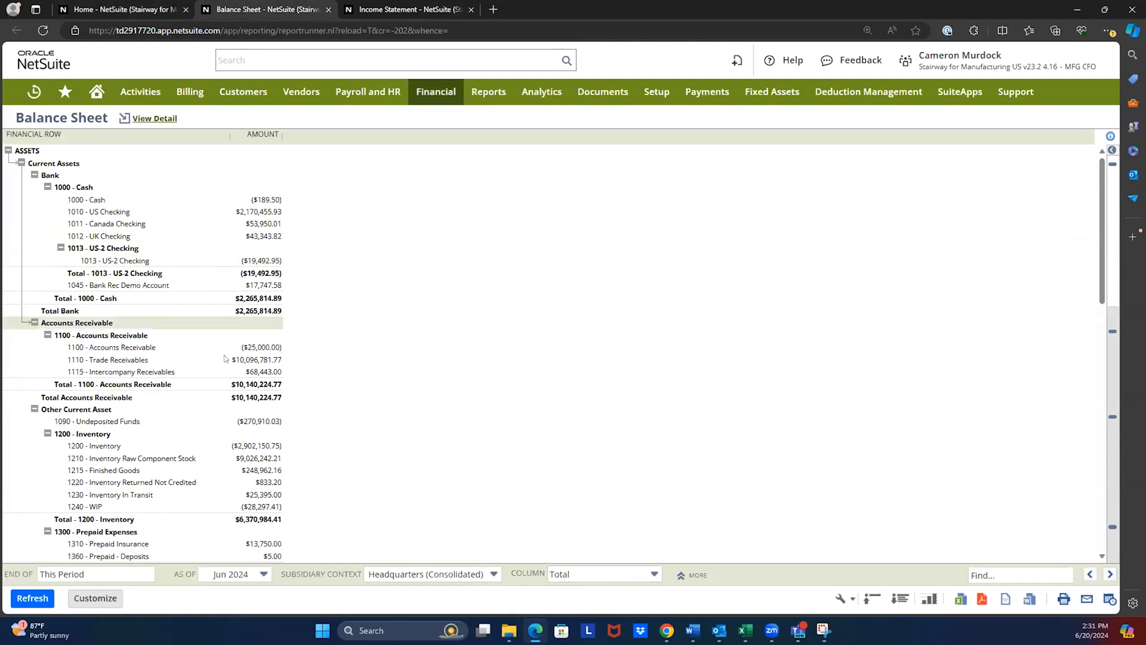
# - Break the Balance Sheet down by Location for the United States subsidiary context and refresh the report
pyautogui.click(605, 572)
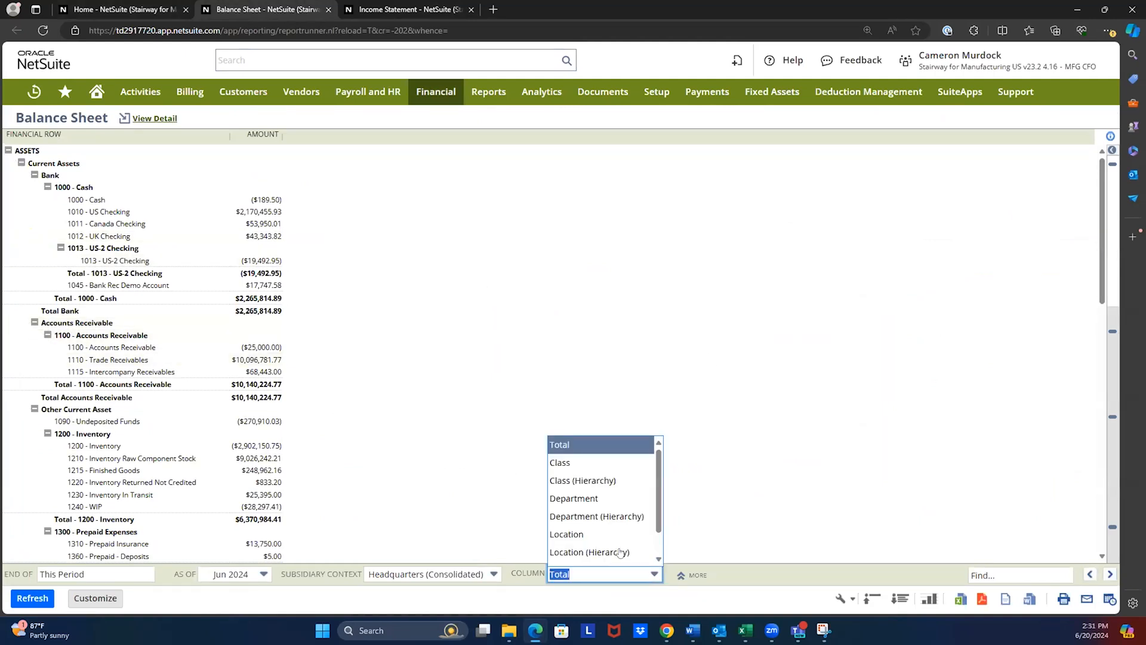
pyautogui.click(575, 536)
pyautogui.click(453, 572)
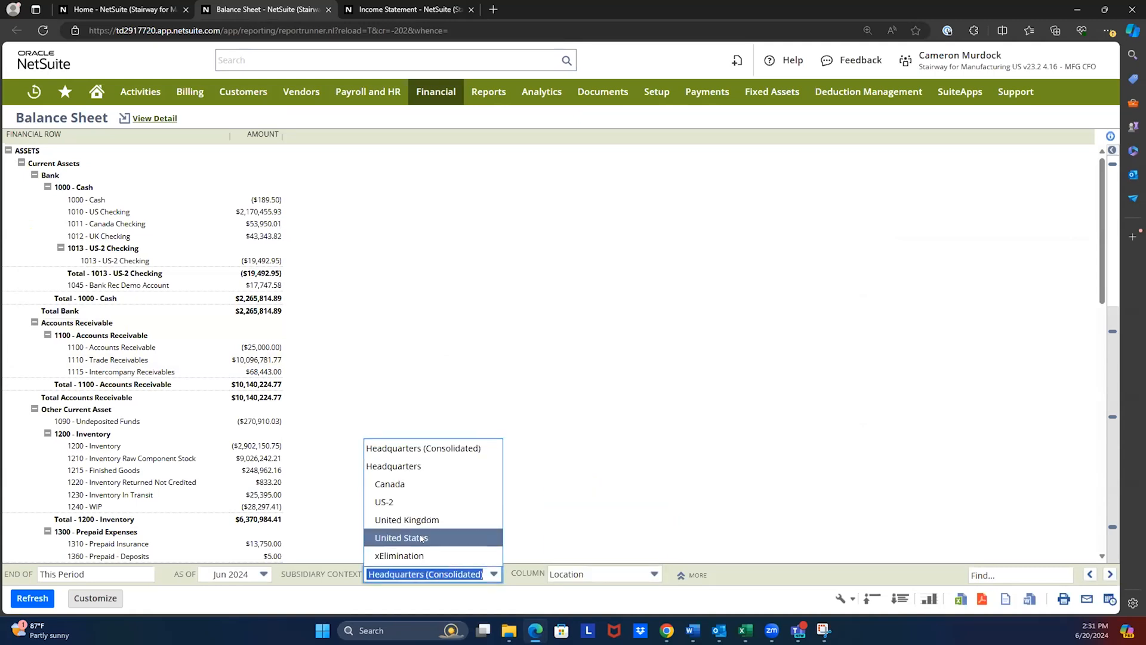
pyautogui.click(424, 535)
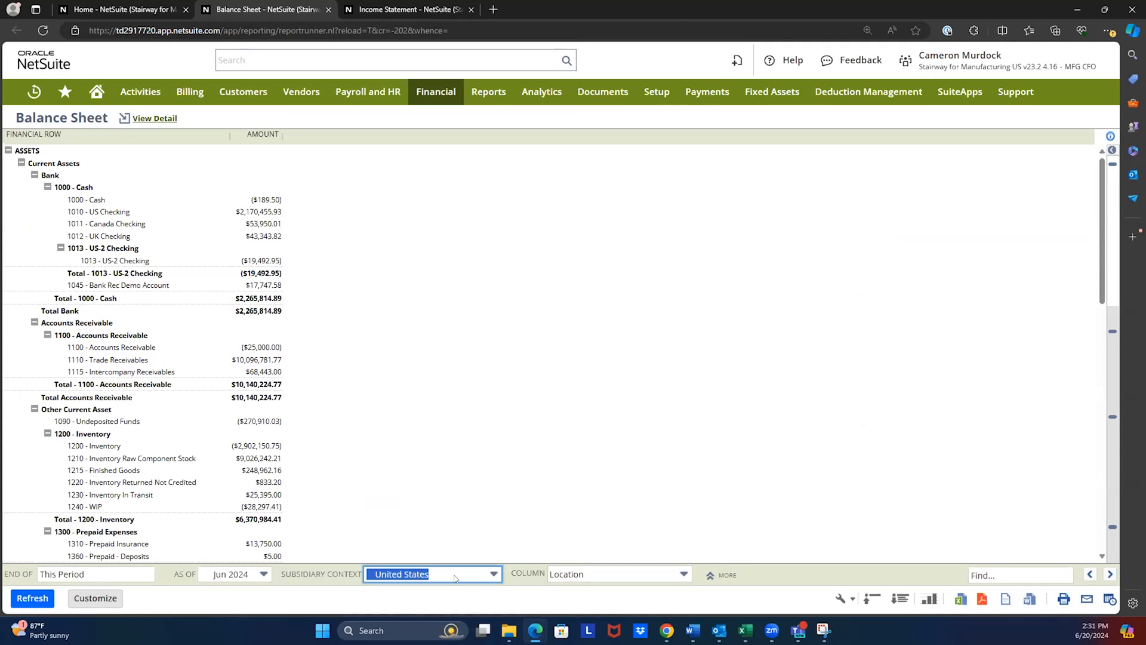
pyautogui.click(33, 598)
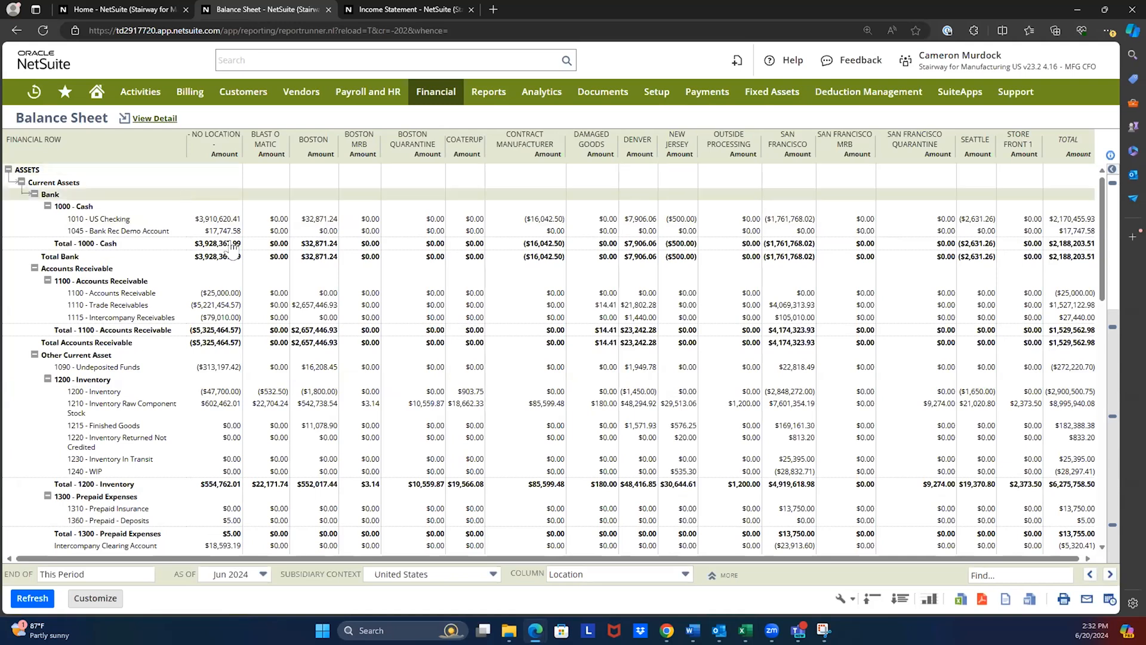
# - Expand the additional filters and limit the Balance Sheet to the classes Computing and Peripherals, Furniture and High Tech Electronics
pyautogui.click(714, 578)
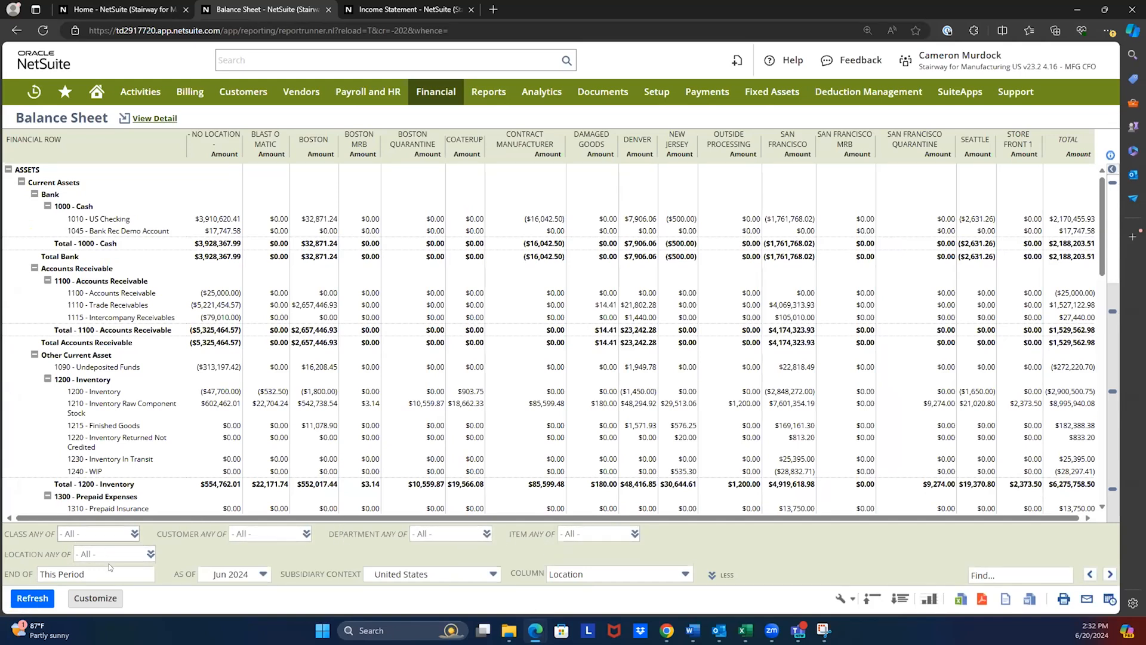
pyautogui.click(98, 532)
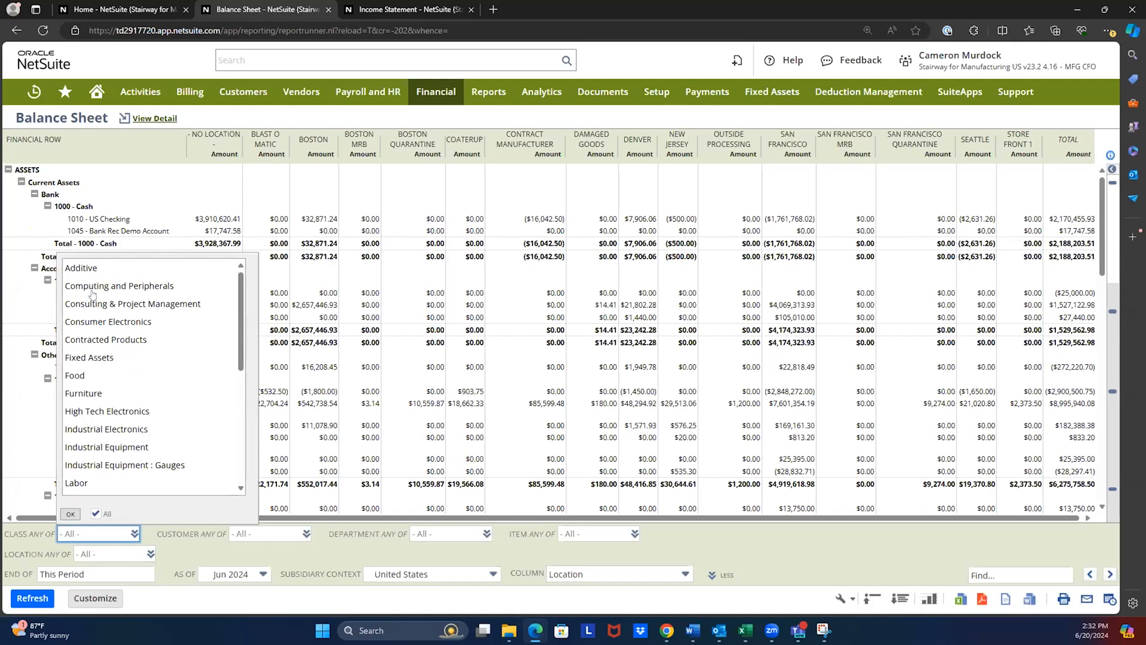
pyautogui.click(83, 392)
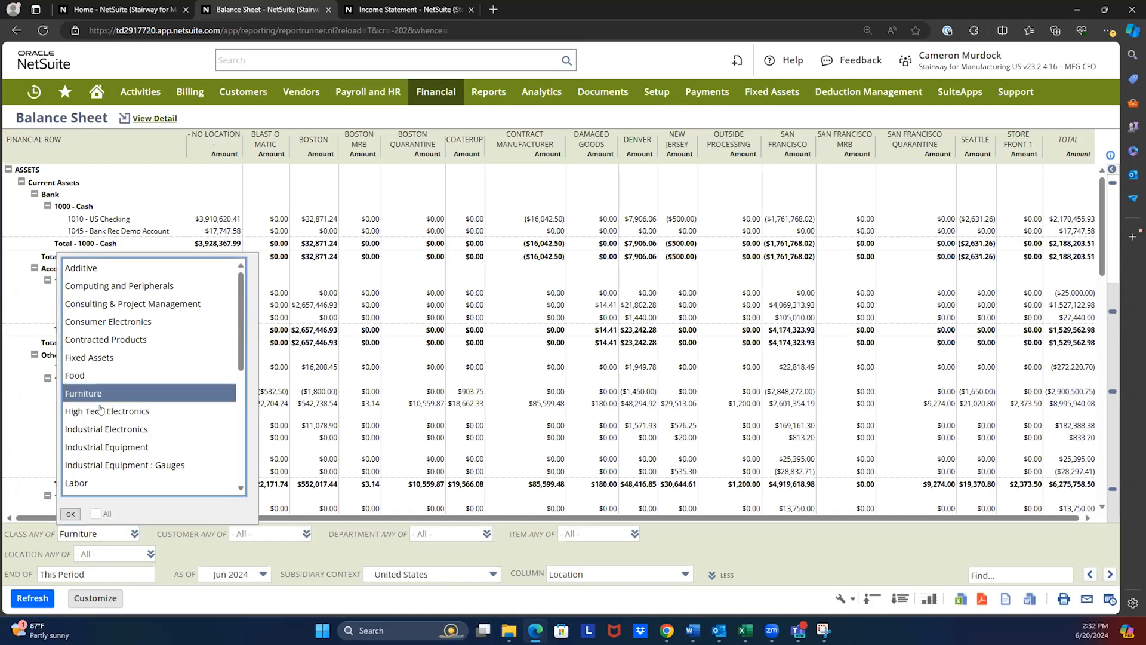
pyautogui.keyDown('ctrl'); pyautogui.click(99, 411); pyautogui.keyUp('ctrl')
pyautogui.keyDown('ctrl'); pyautogui.click(103, 284); pyautogui.keyUp('ctrl')
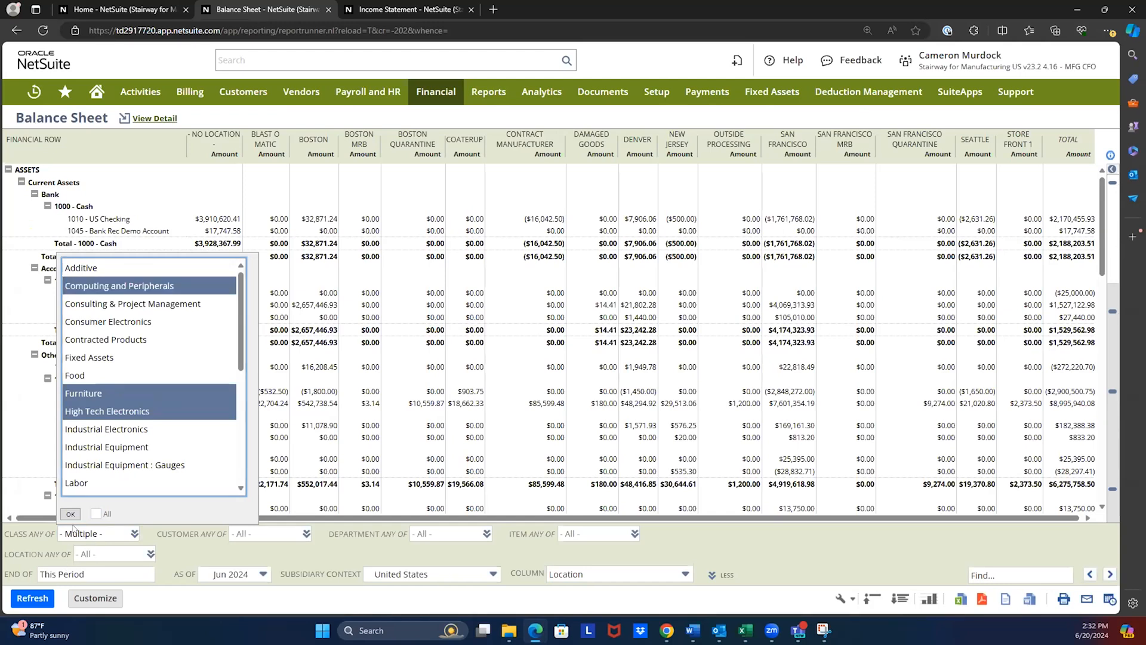
pyautogui.click(70, 513)
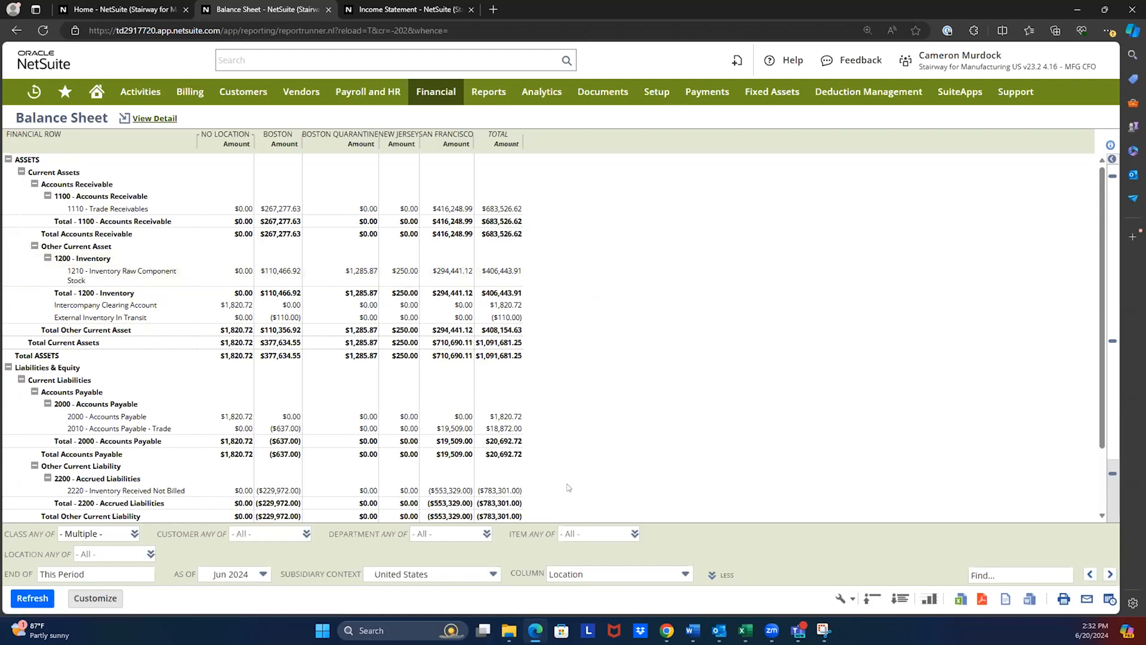
# - Change the Balance Sheet's column breakdown to Class and refresh the report
pyautogui.click(599, 573)
pyautogui.scroll(3, 597, 502)
pyautogui.click(590, 464)
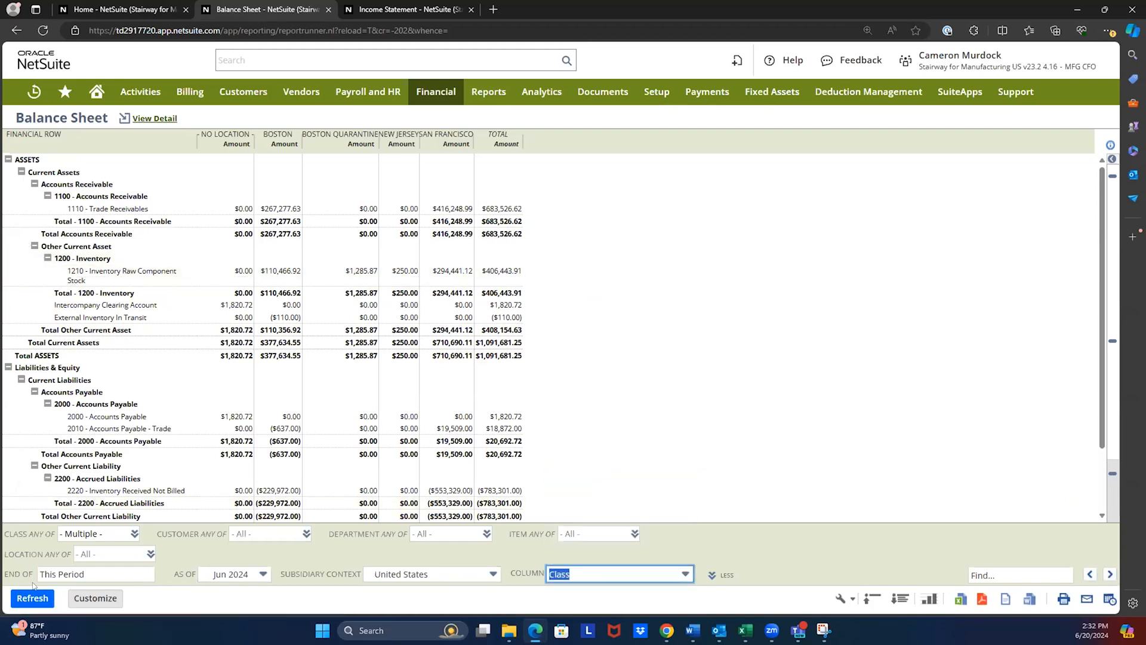
pyautogui.click(32, 598)
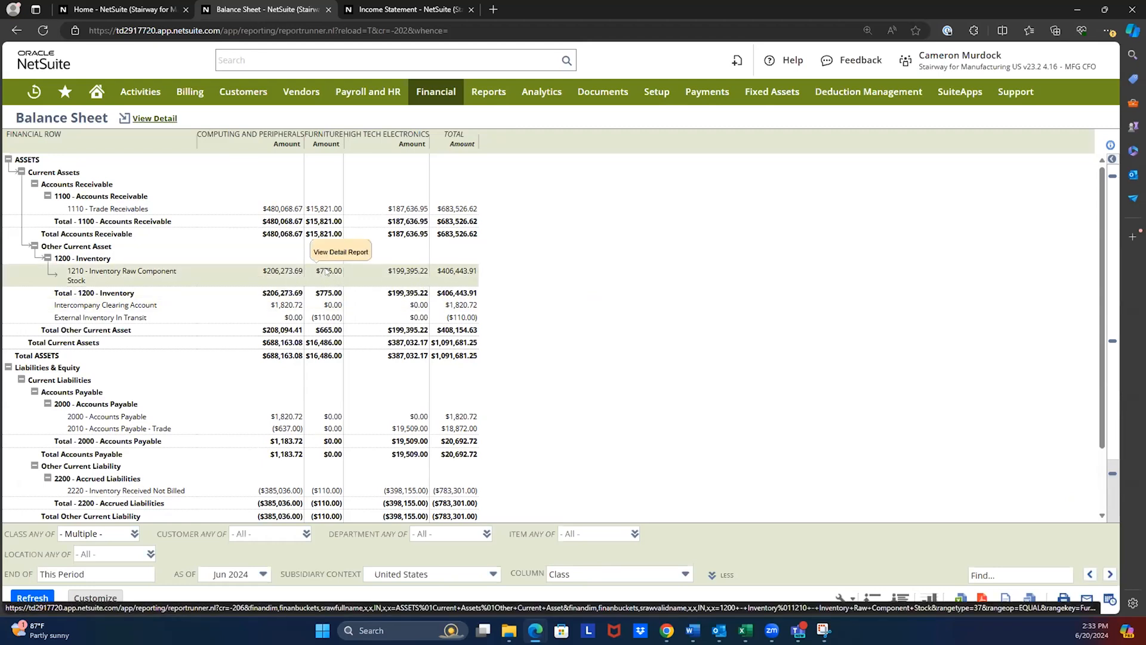
# - Drill into the Furniture amount for Inventory Raw Component Stock, open its $250 item receipt, and review the receipt's details
pyautogui.click(323, 273)
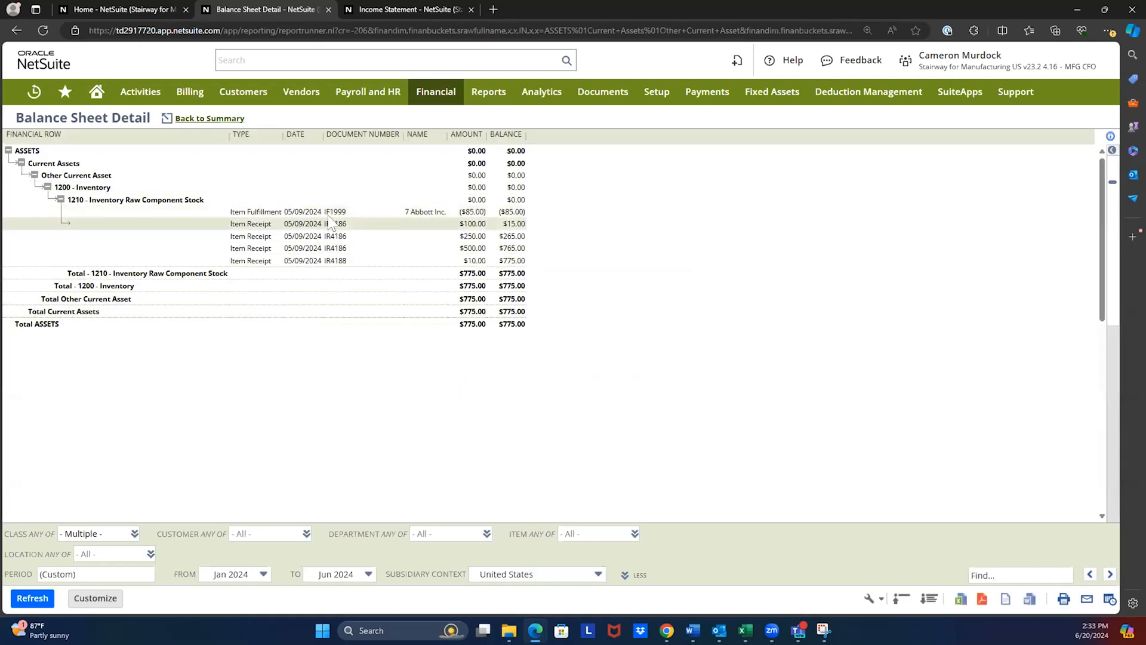
pyautogui.click(475, 237)
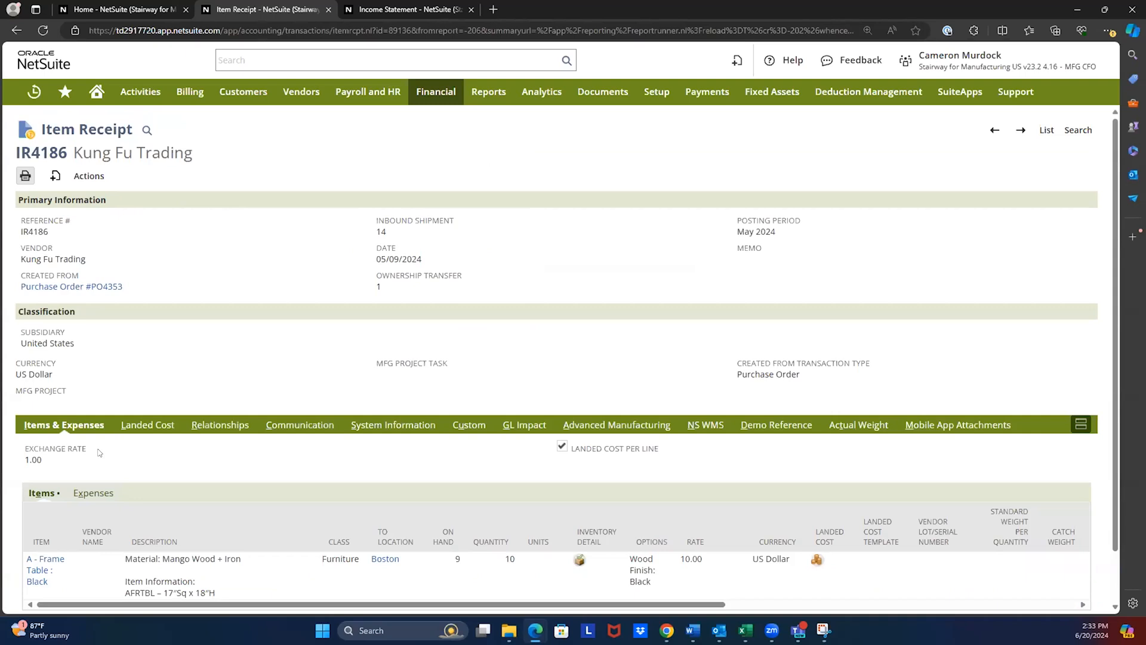
pyautogui.scroll(-2, 238, 323)
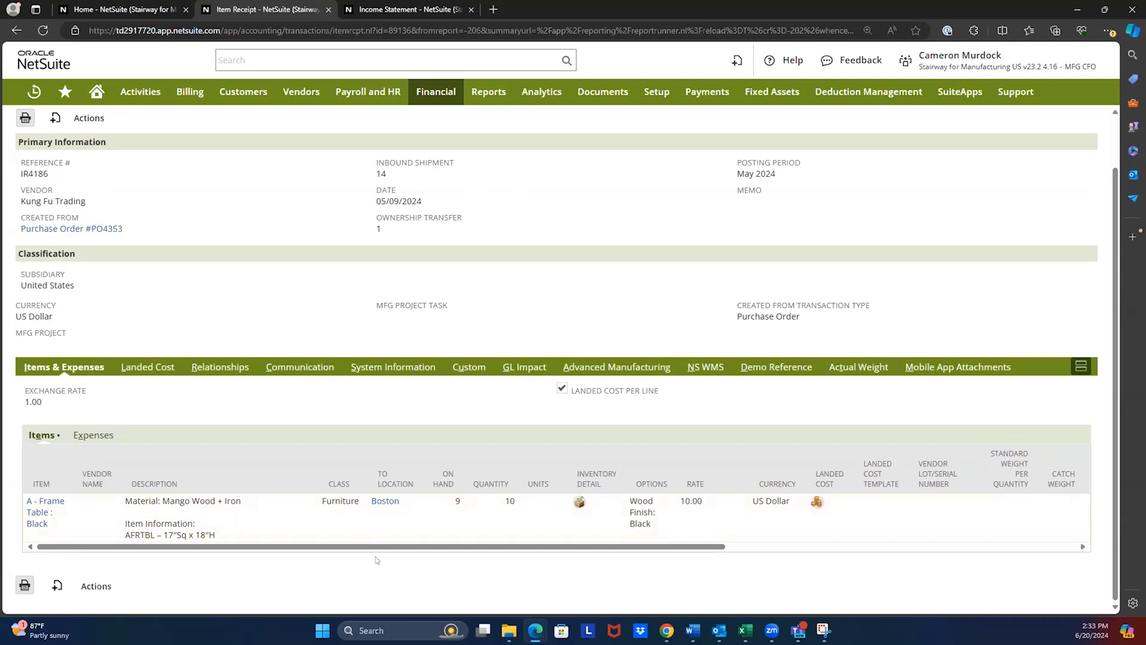
pyautogui.scroll(2, 377, 560)
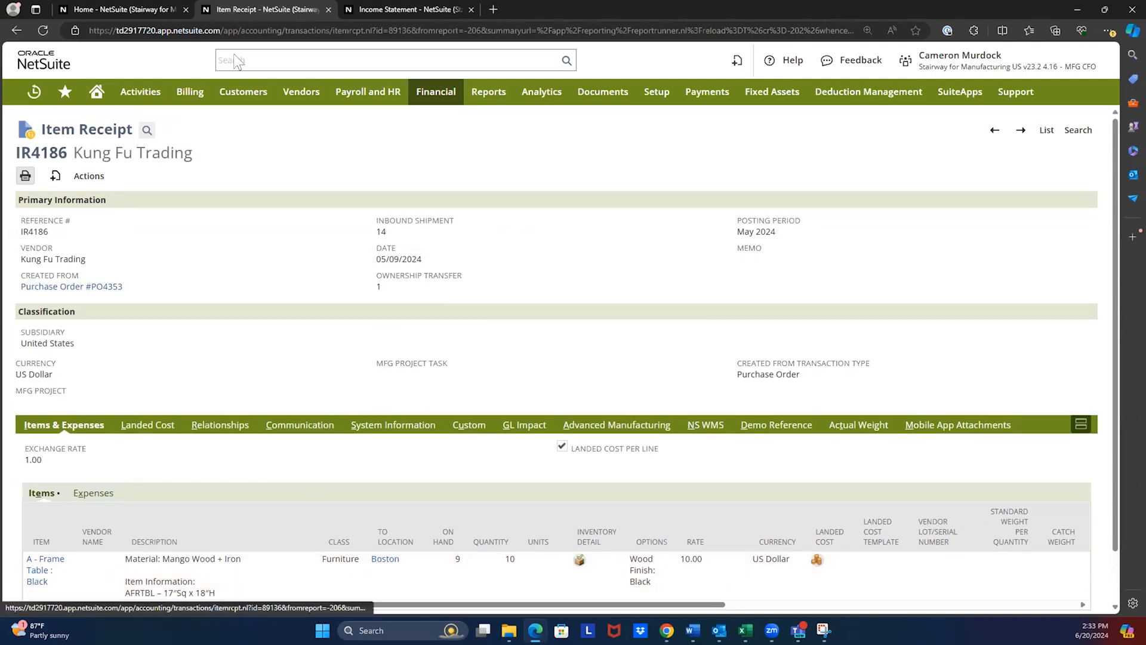
# - Close the item receipt, break the Income Statement down by Class and refresh the report
pyautogui.click(328, 10)
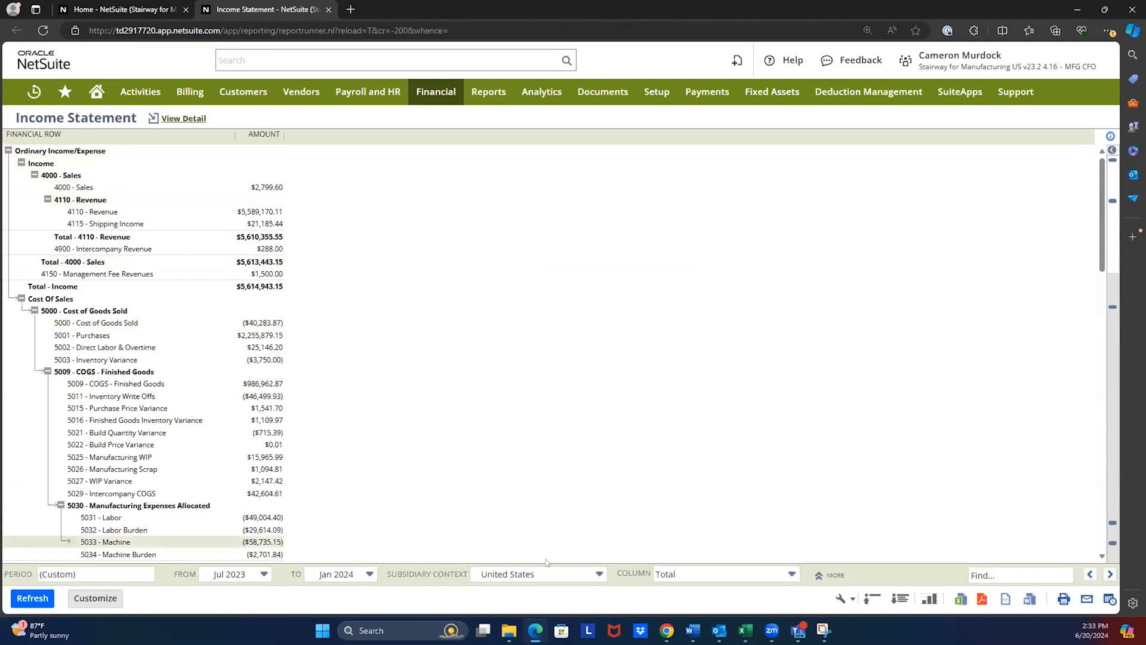
pyautogui.click(719, 577)
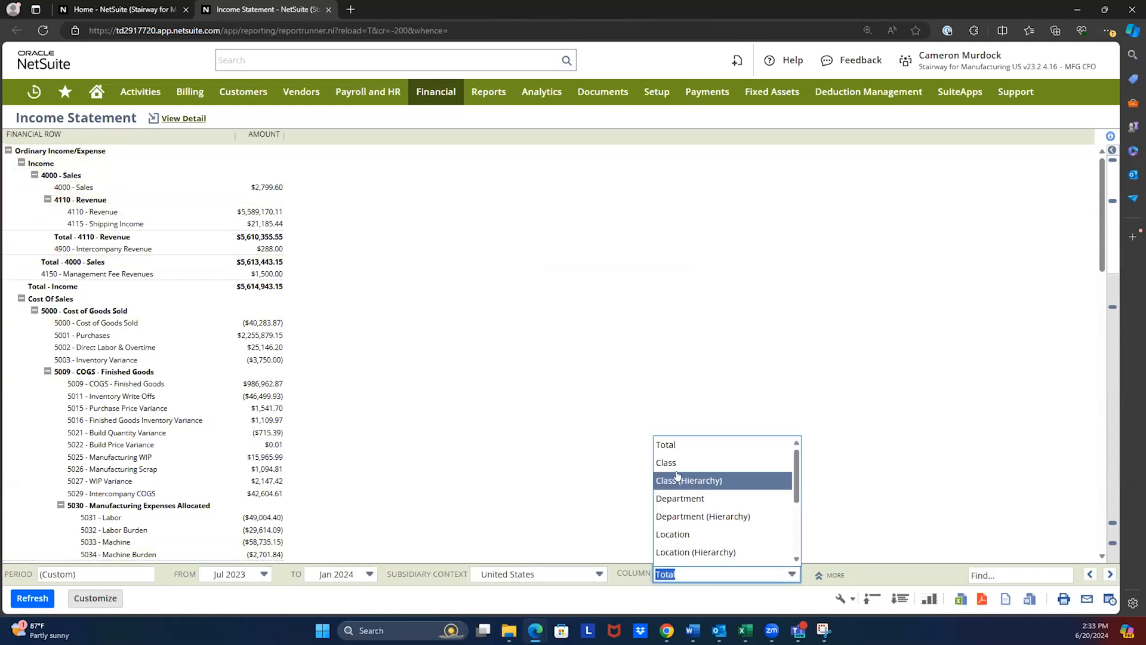
pyautogui.click(694, 464)
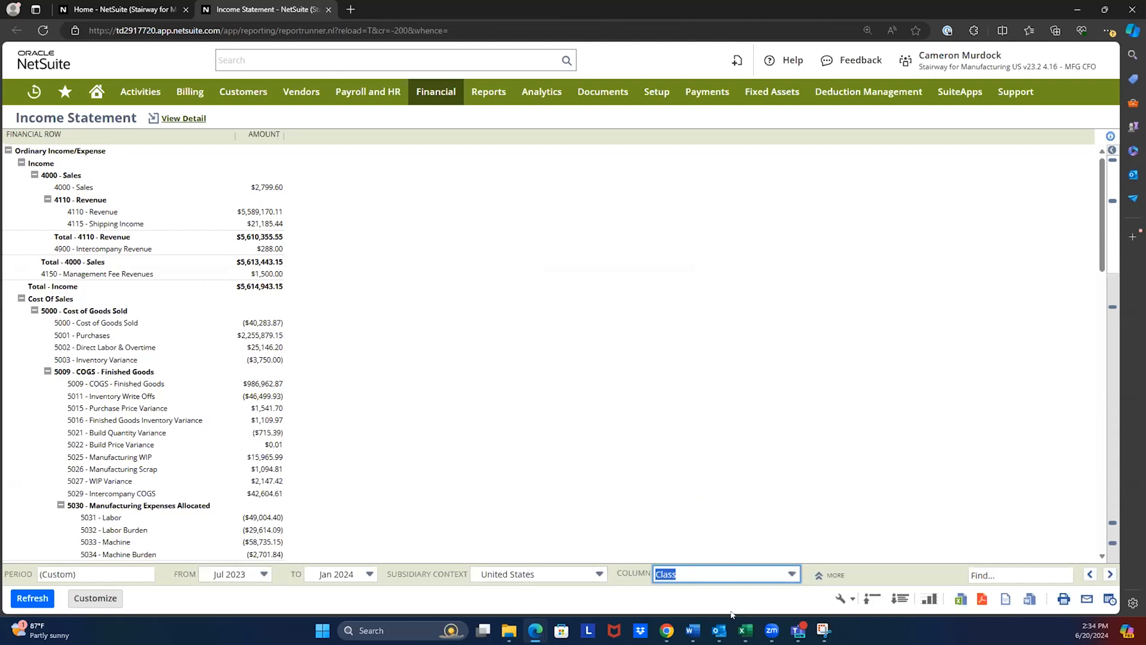
pyautogui.click(27, 598)
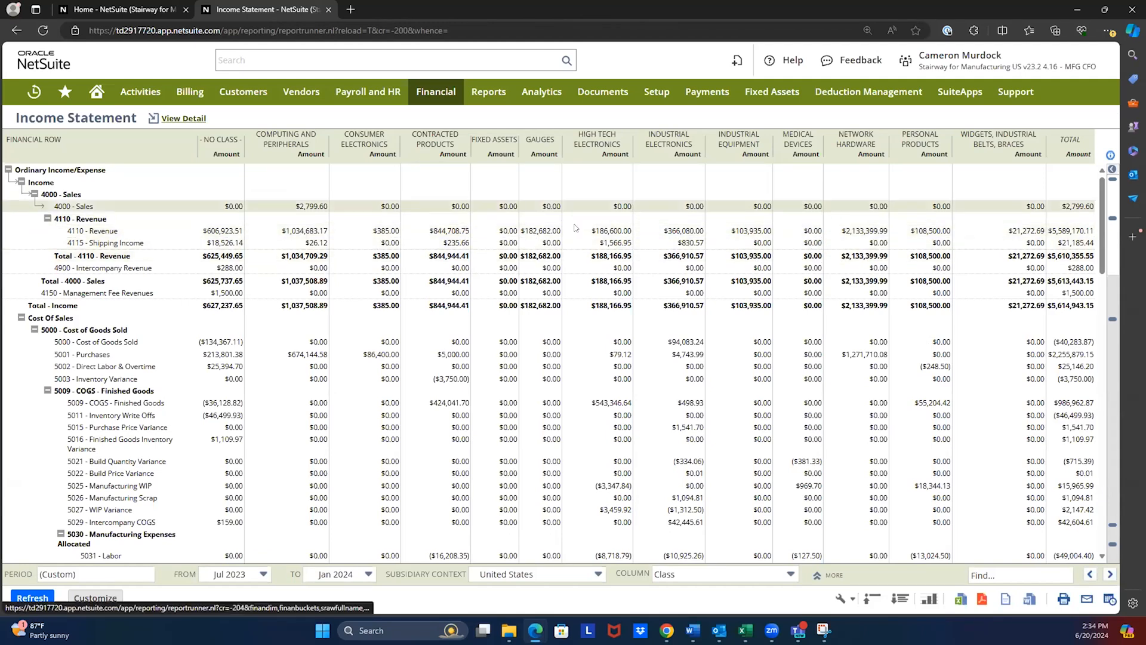
# - Drill into the Network Hardware amount for 4110 - Revenue and review the transactions in the detail report
pyautogui.click(866, 229)
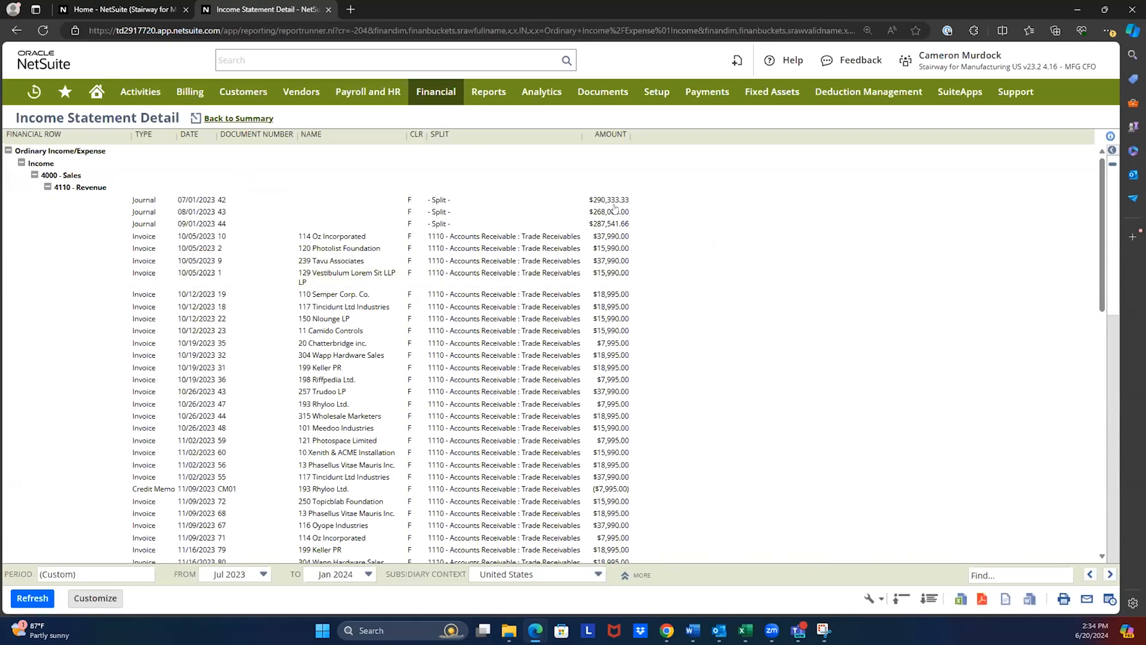
pyautogui.scroll(-10, 615, 209)
pyautogui.scroll(3, 615, 209)
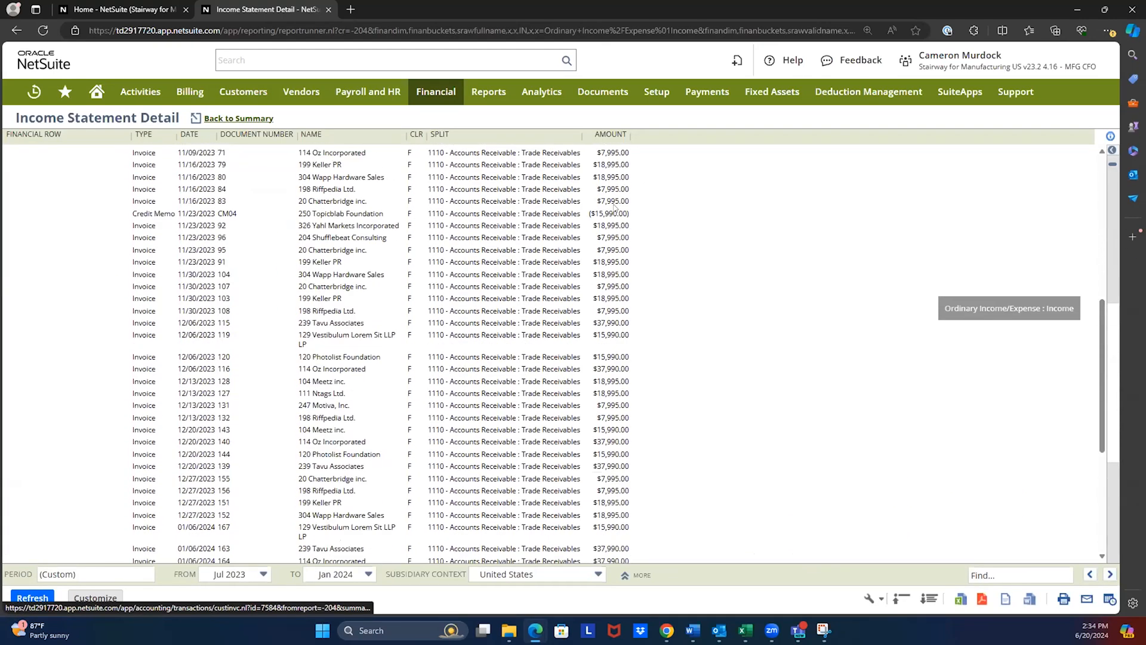
pyautogui.scroll(1, 624, 216)
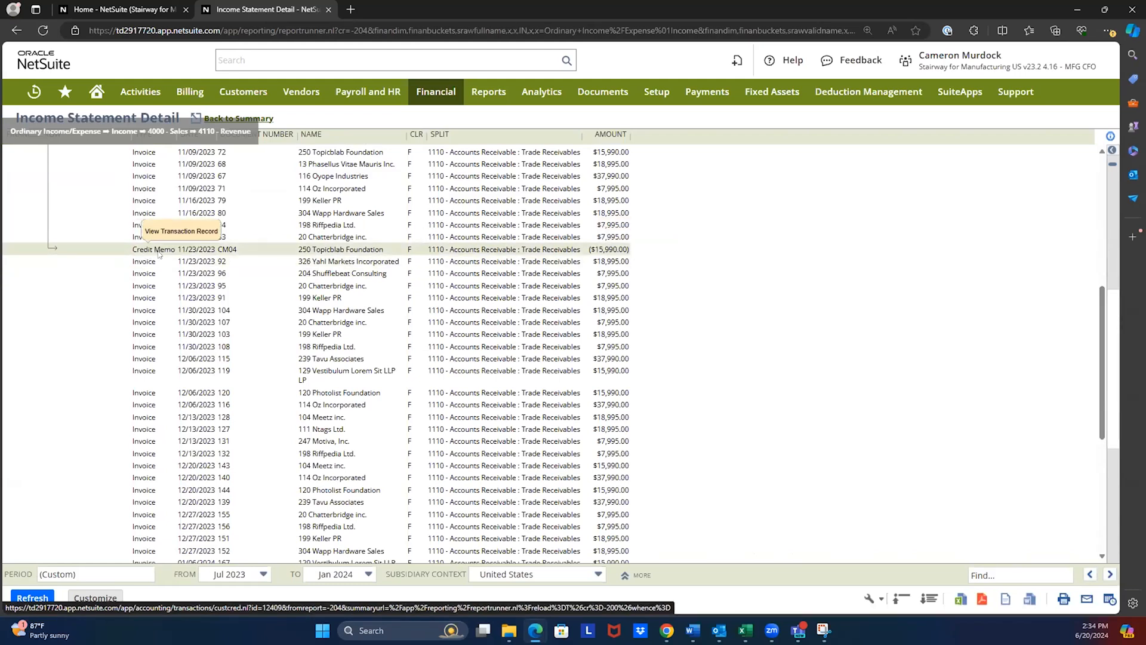
pyautogui.scroll(5, 158, 256)
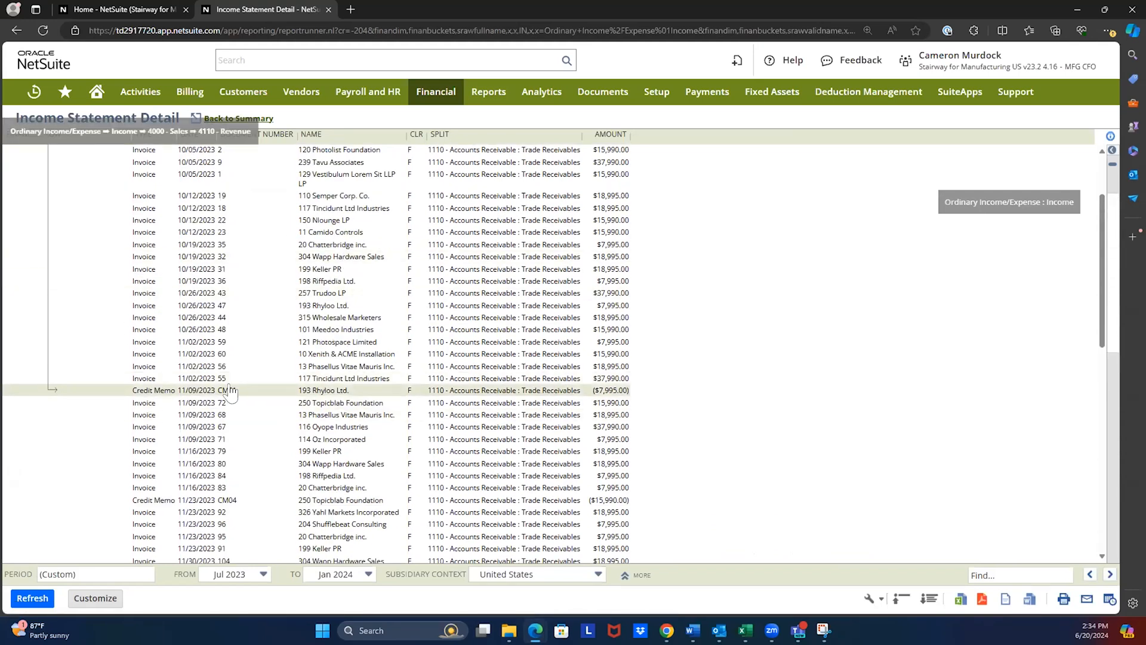
pyautogui.scroll(3, 302, 359)
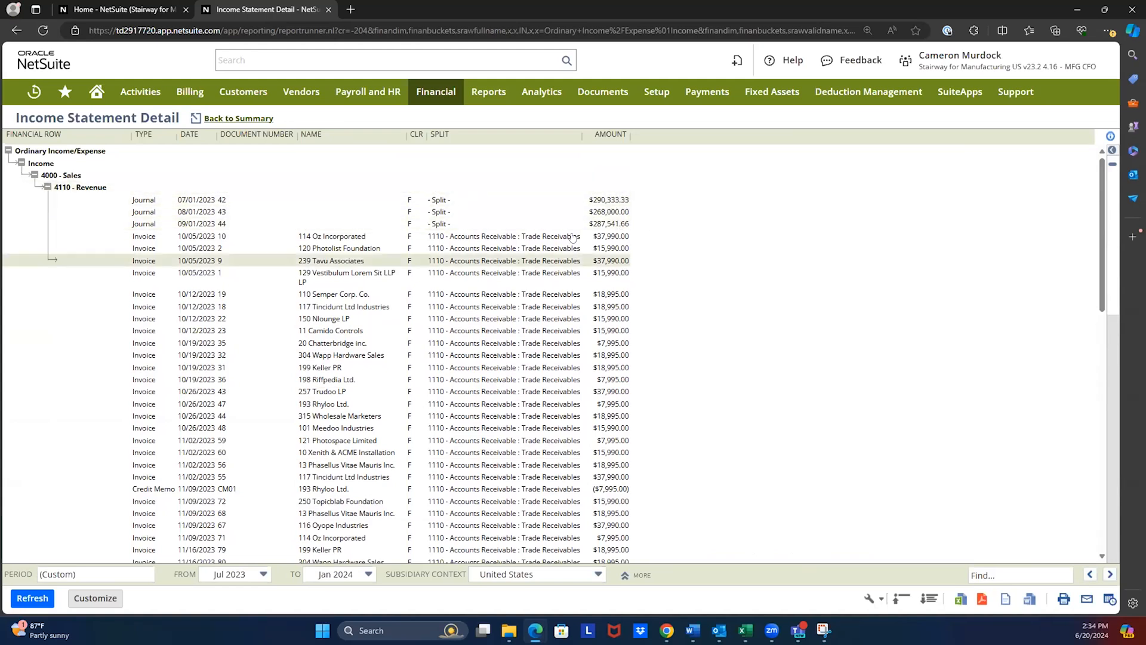
# - Open the 07/01/2023 journal from the revenue detail, review its header and lines, and close it
pyautogui.click(617, 201)
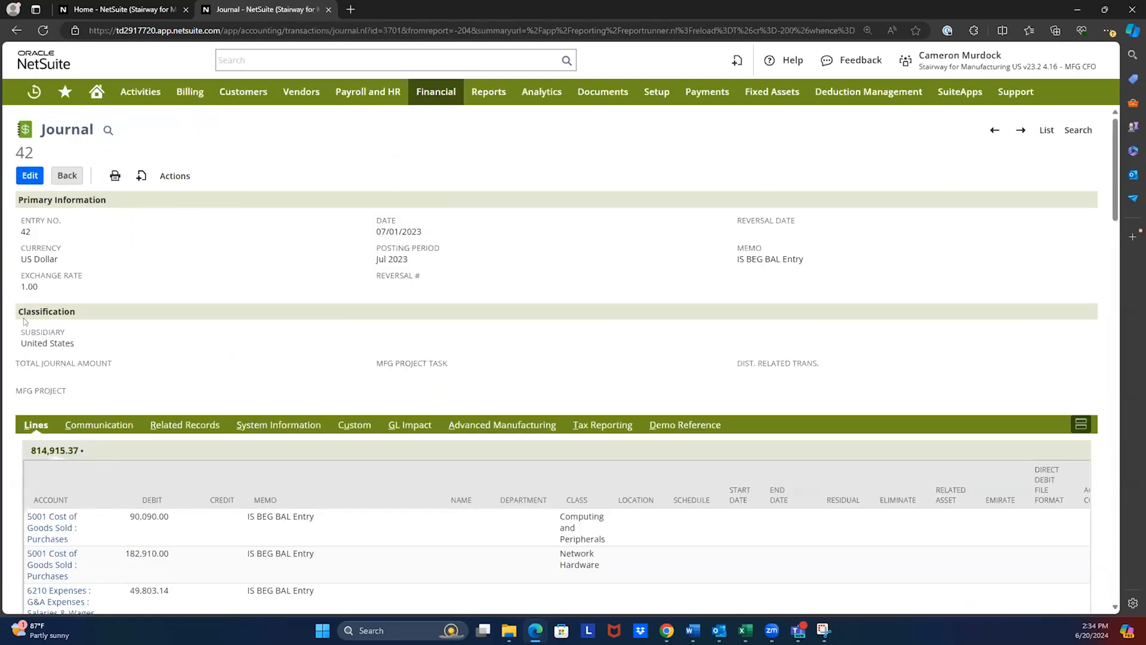
pyautogui.scroll(-2, 24, 321)
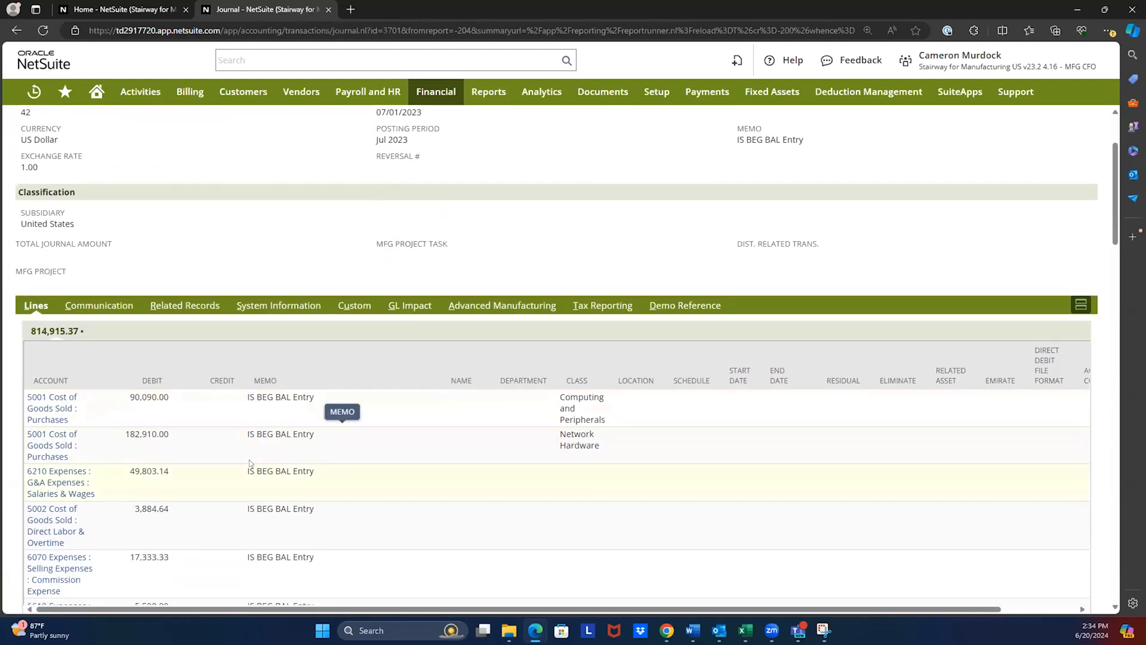
pyautogui.scroll(2, 250, 464)
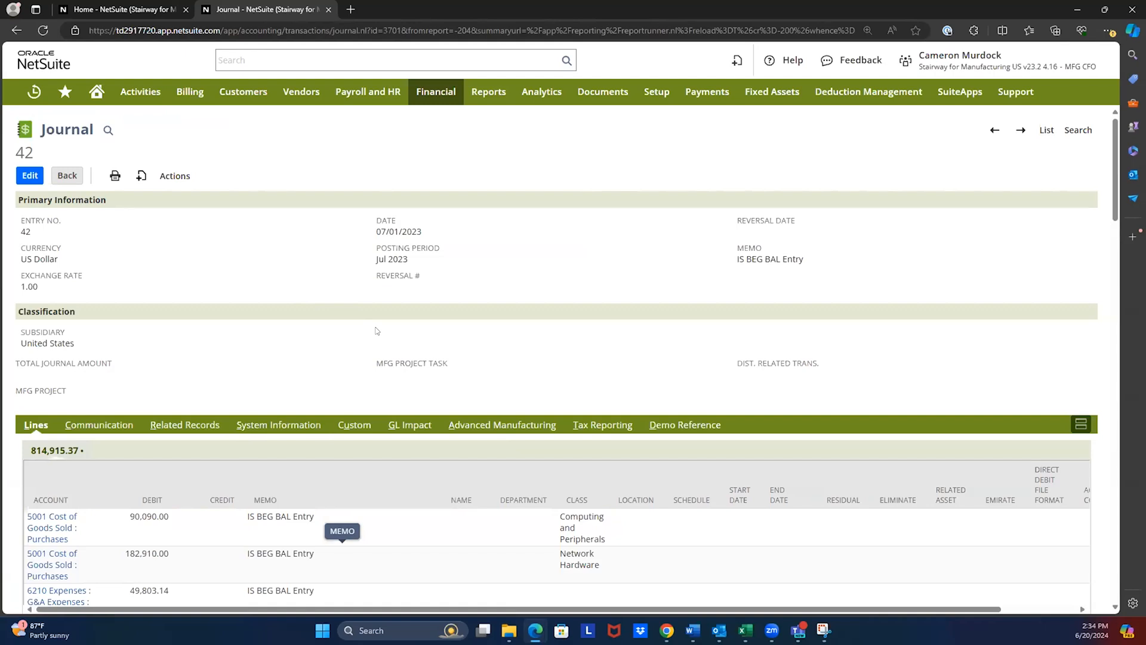
pyautogui.click(328, 10)
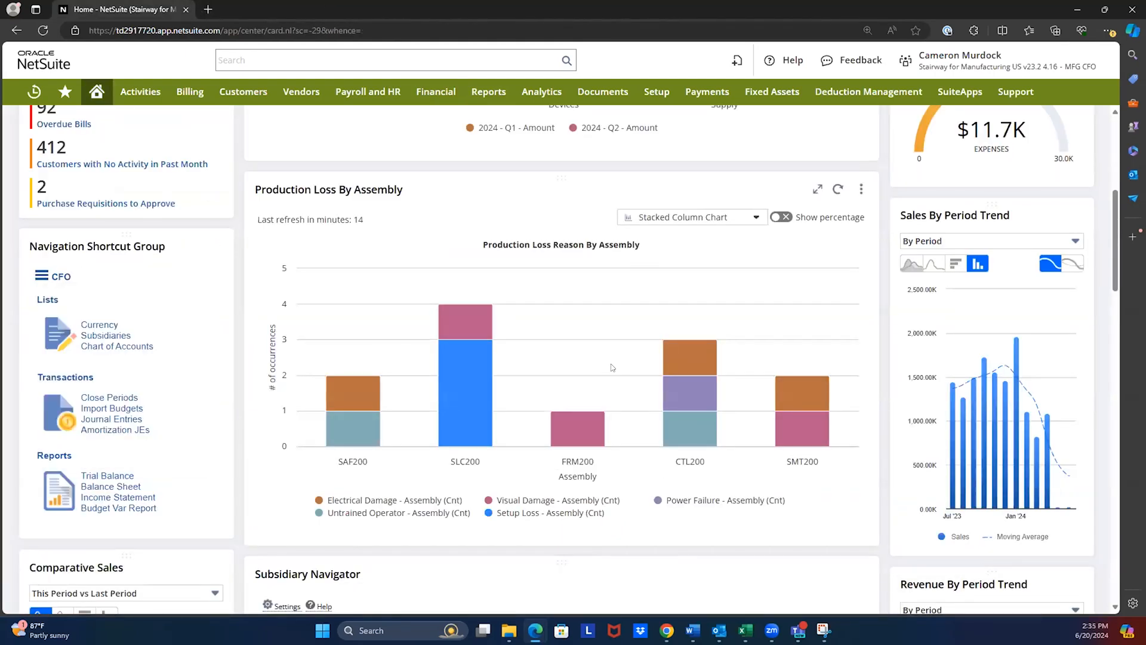
# - Drill into the previous-period Expenses figure in the Key Performance Indicators, view its Income Statement, and return to the home dashboard
pyautogui.scroll(-5, 610, 365)
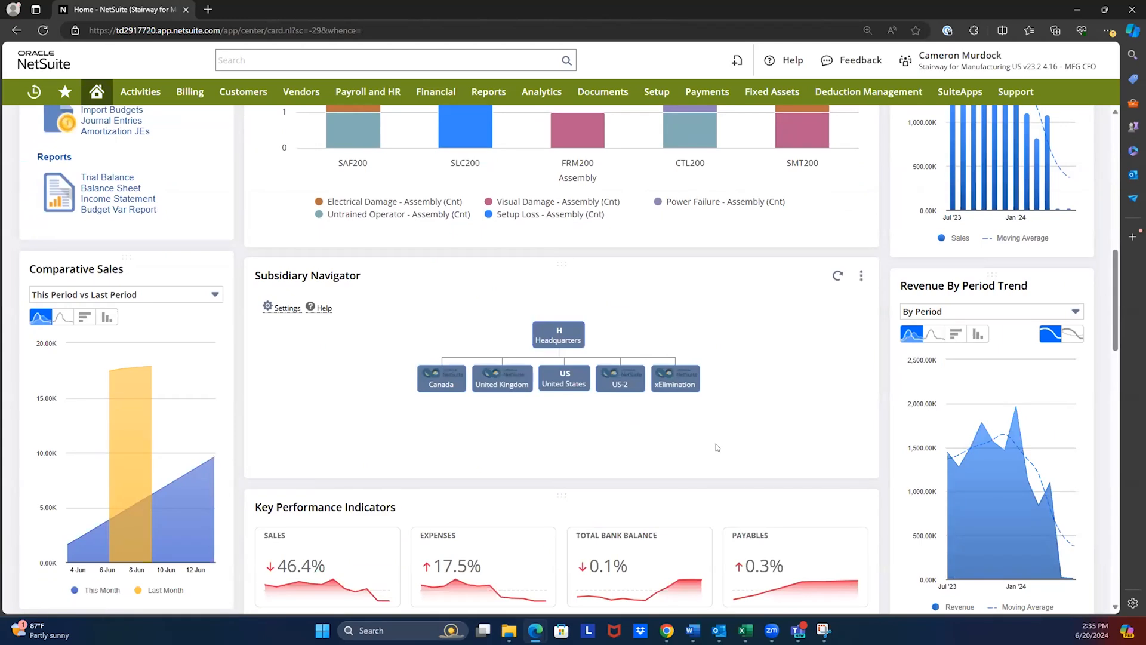
pyautogui.scroll(-6, 713, 441)
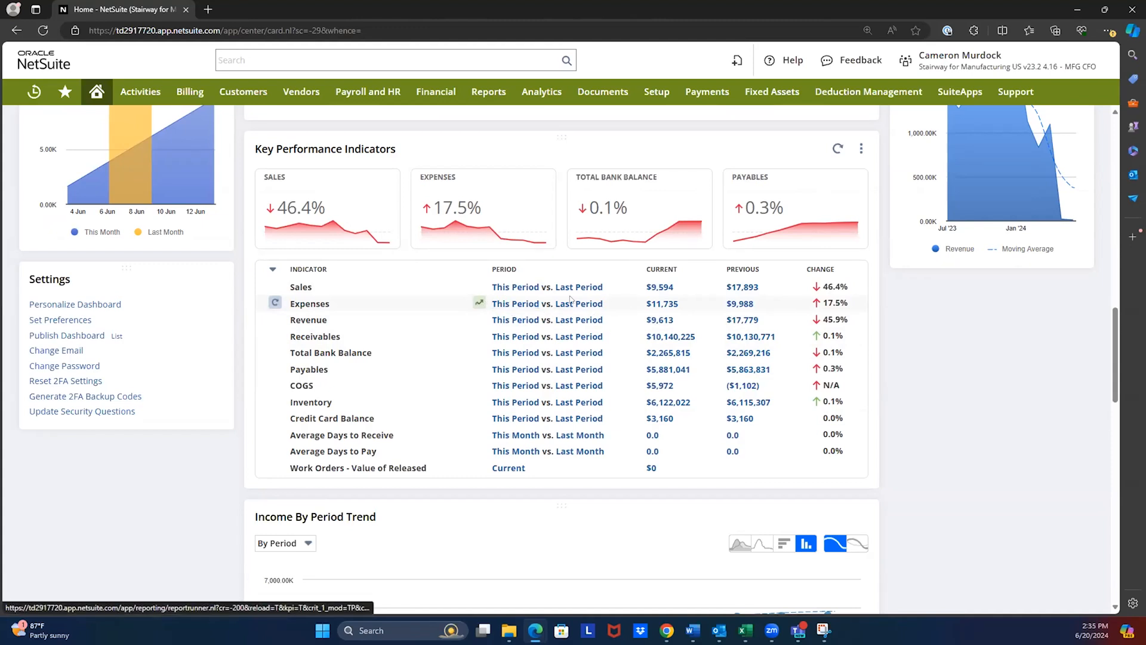
pyautogui.click(735, 305)
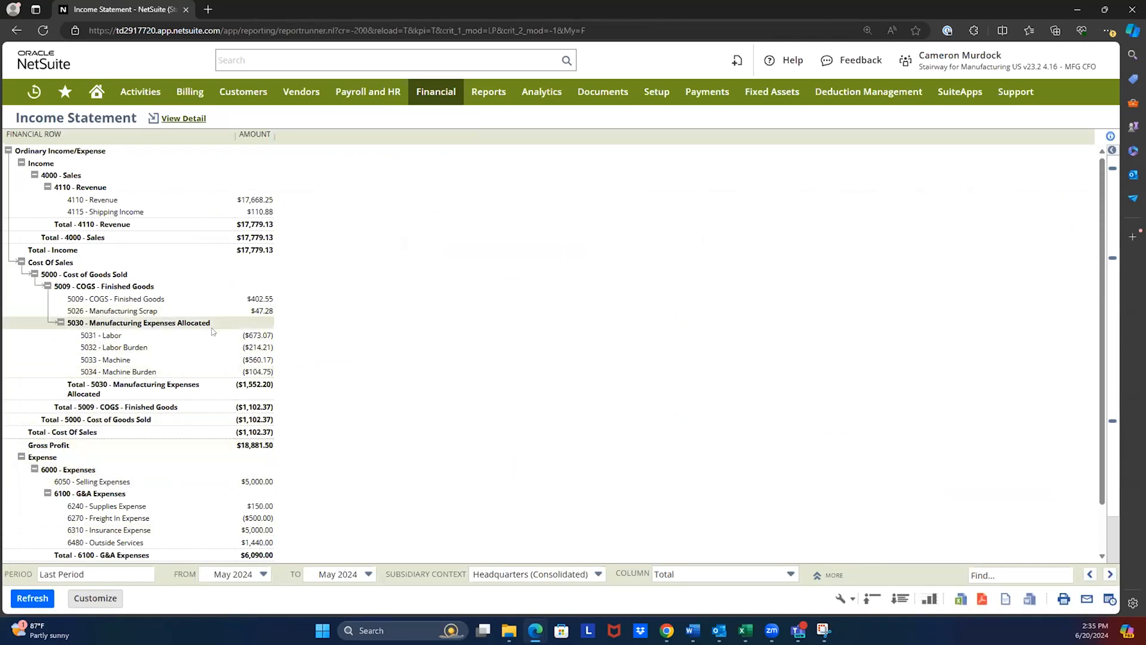
pyautogui.click(96, 92)
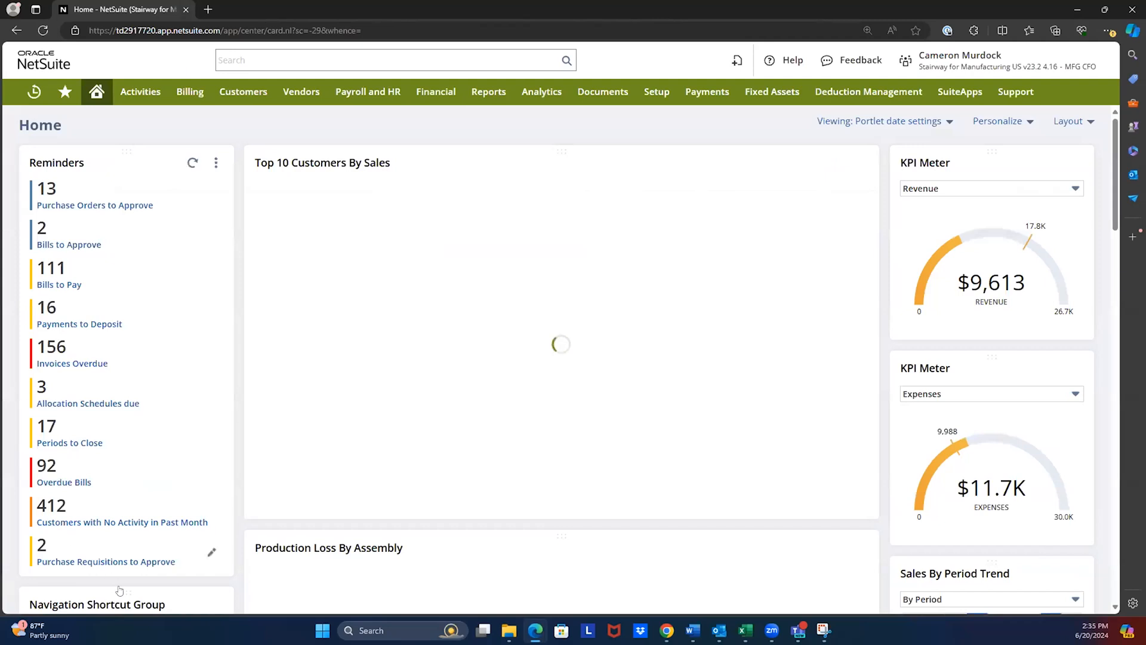
# - Open the Close Periods shortcut, view the Jan 2023 period close checklist, and return to a single home dashboard
pyautogui.scroll(-2, 119, 590)
pyautogui.scroll(-2, 472, 466)
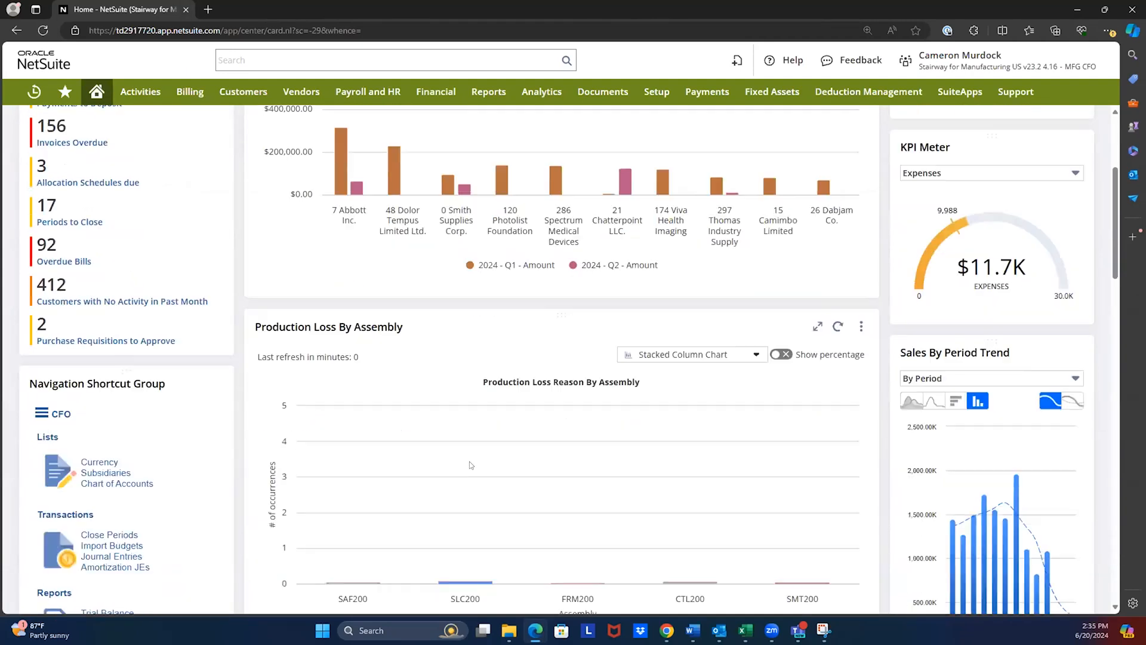
pyautogui.scroll(-3, 471, 465)
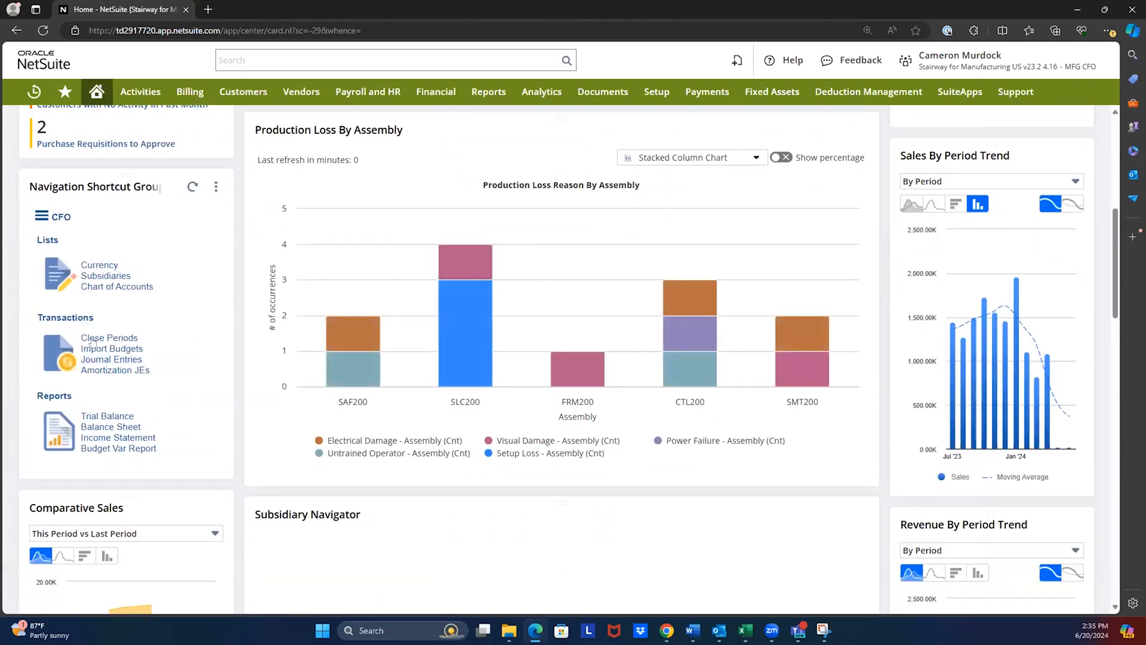
pyautogui.click(94, 339)
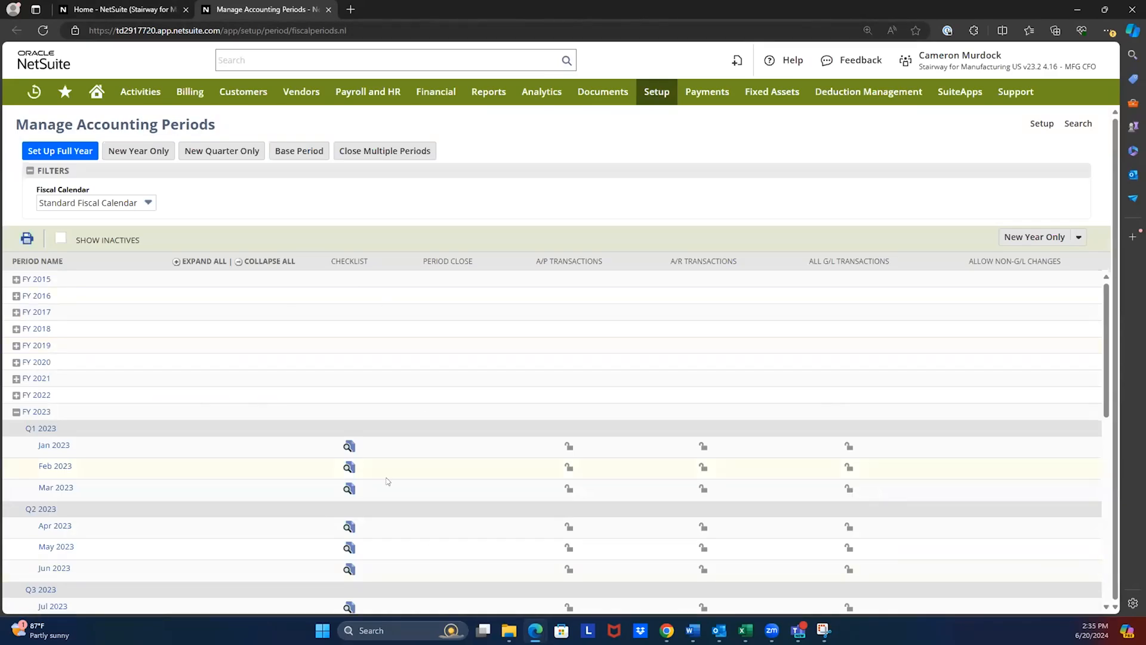
pyautogui.click(346, 446)
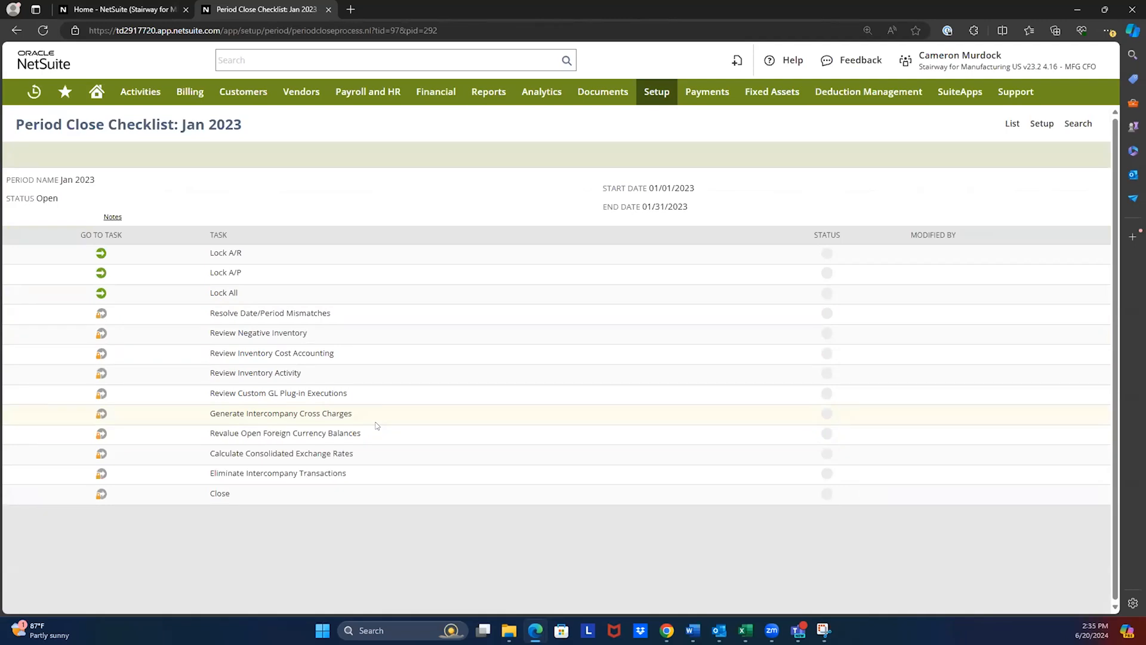
pyautogui.click(96, 92)
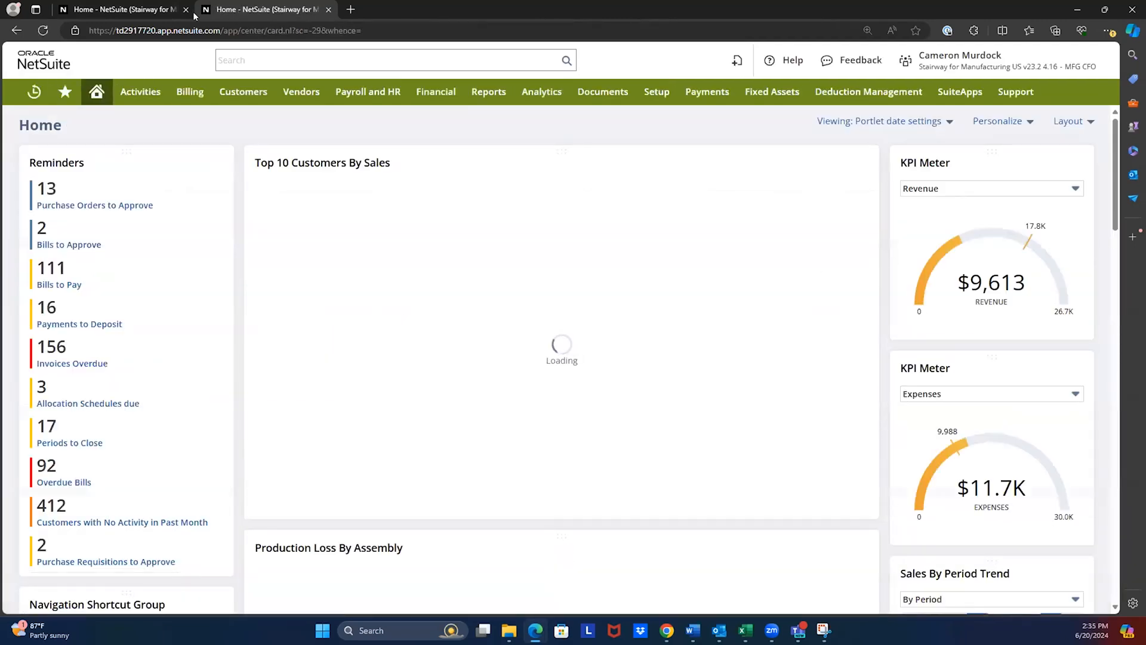
pyautogui.click(186, 10)
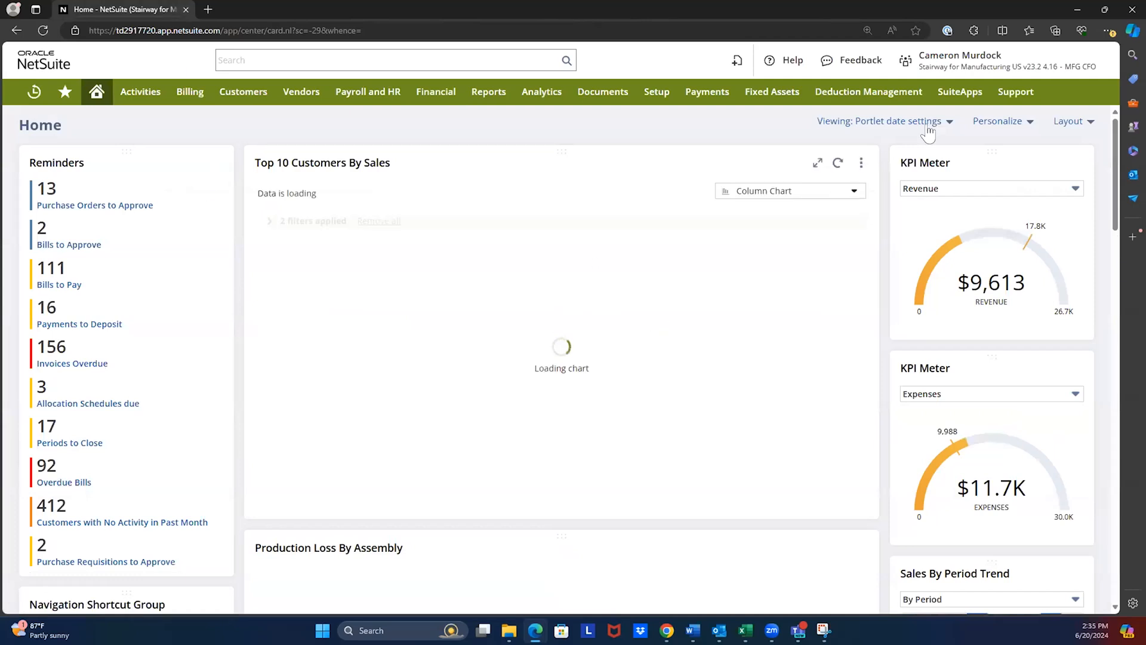
# - Switch from the CFO role to the MFG Supply Chain Manager role
pyautogui.moveTo(955, 60)
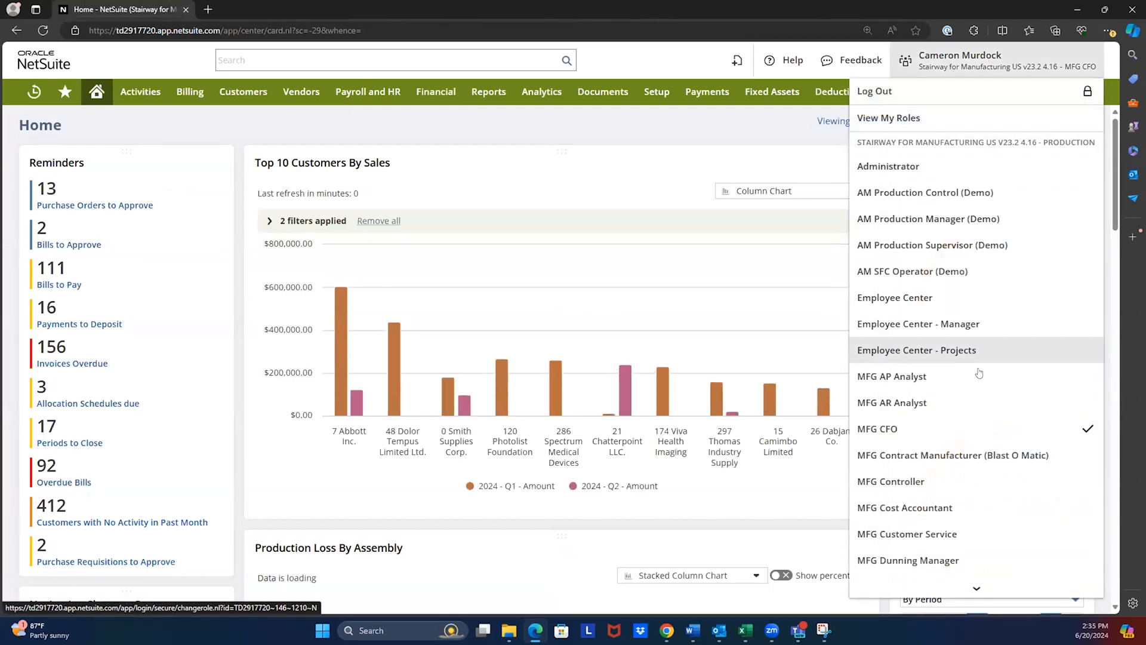
pyautogui.scroll(-5, 973, 418)
pyautogui.scroll(-10, 971, 465)
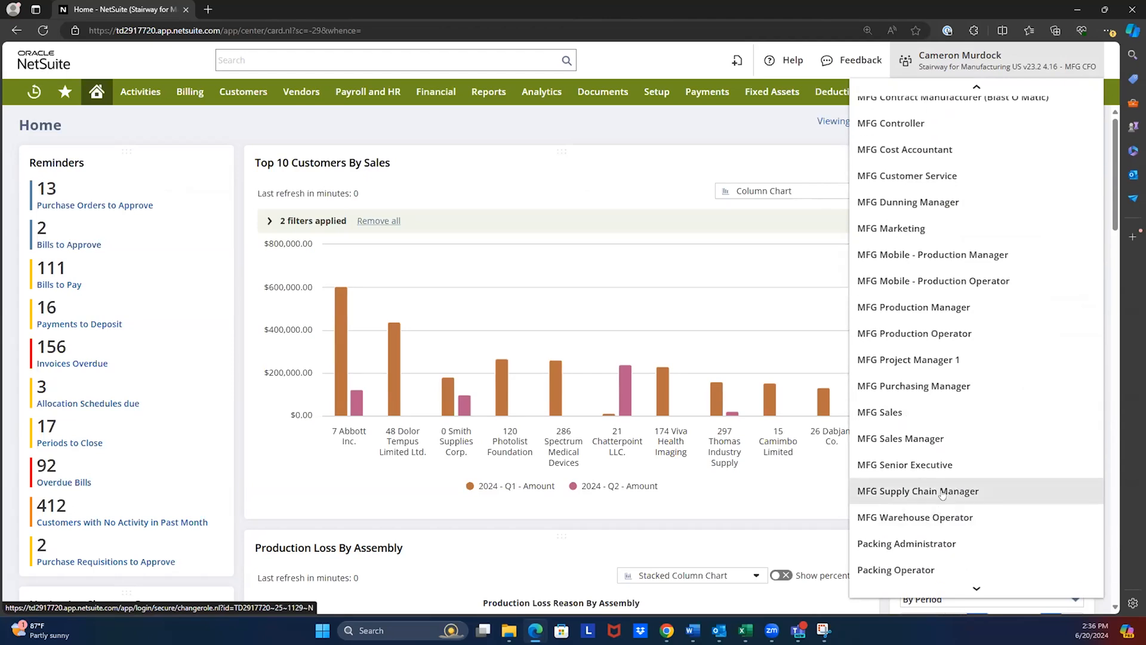
pyautogui.click(936, 490)
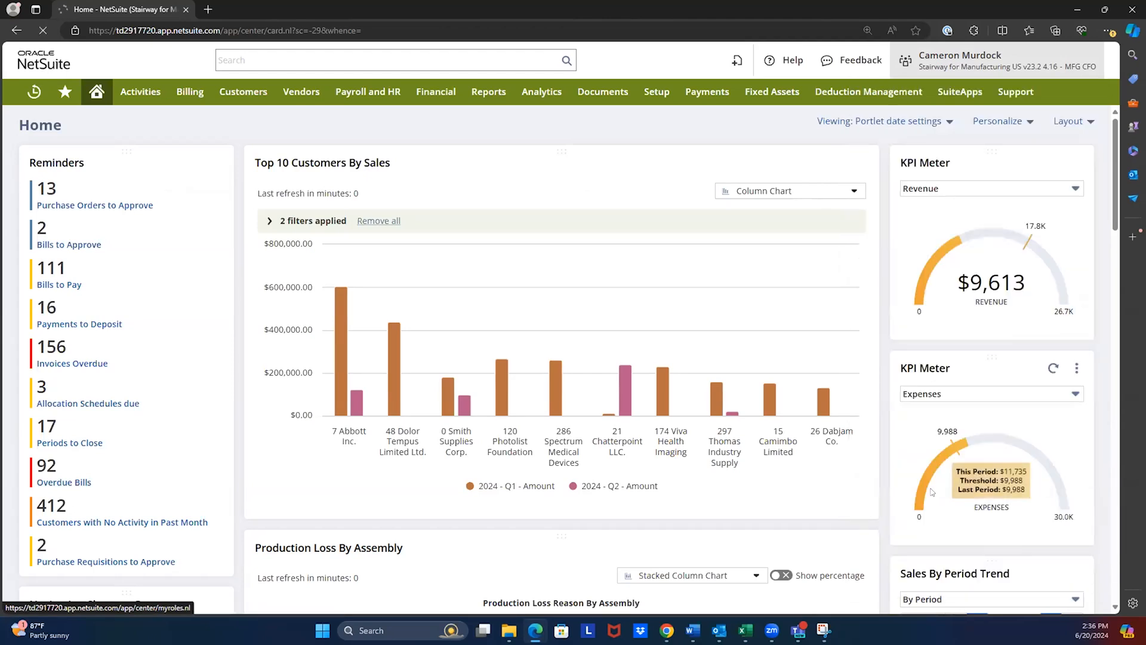
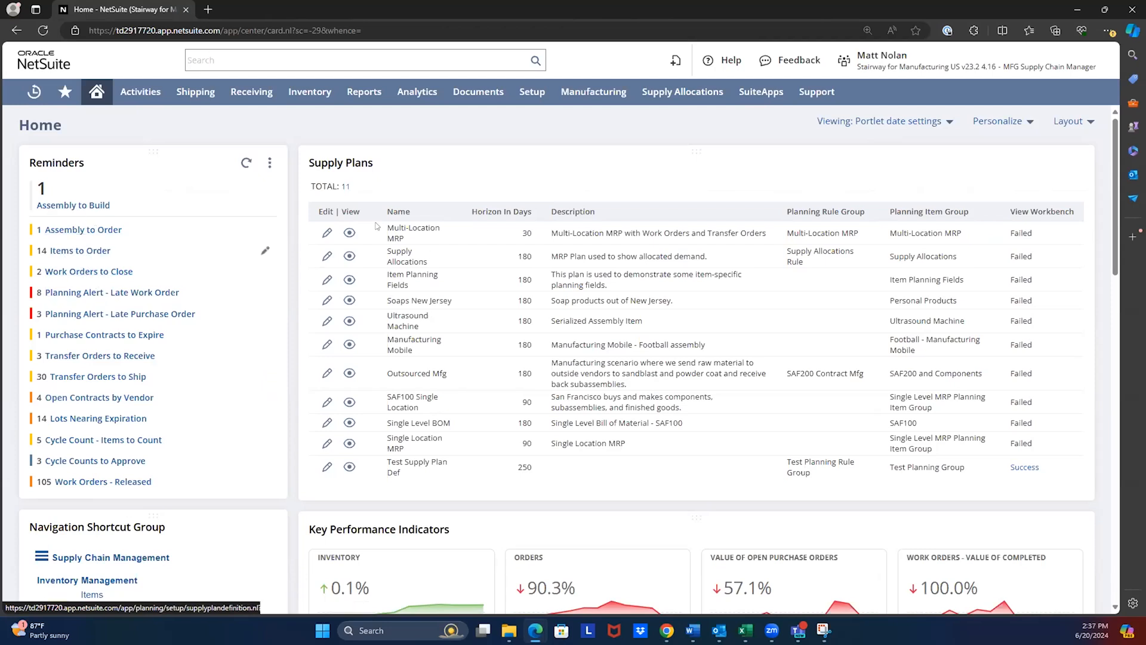
# - Open the Items to Order reminder, display the Reorder Point Items, and review their columns, including the order quantities
pyautogui.click(66, 253)
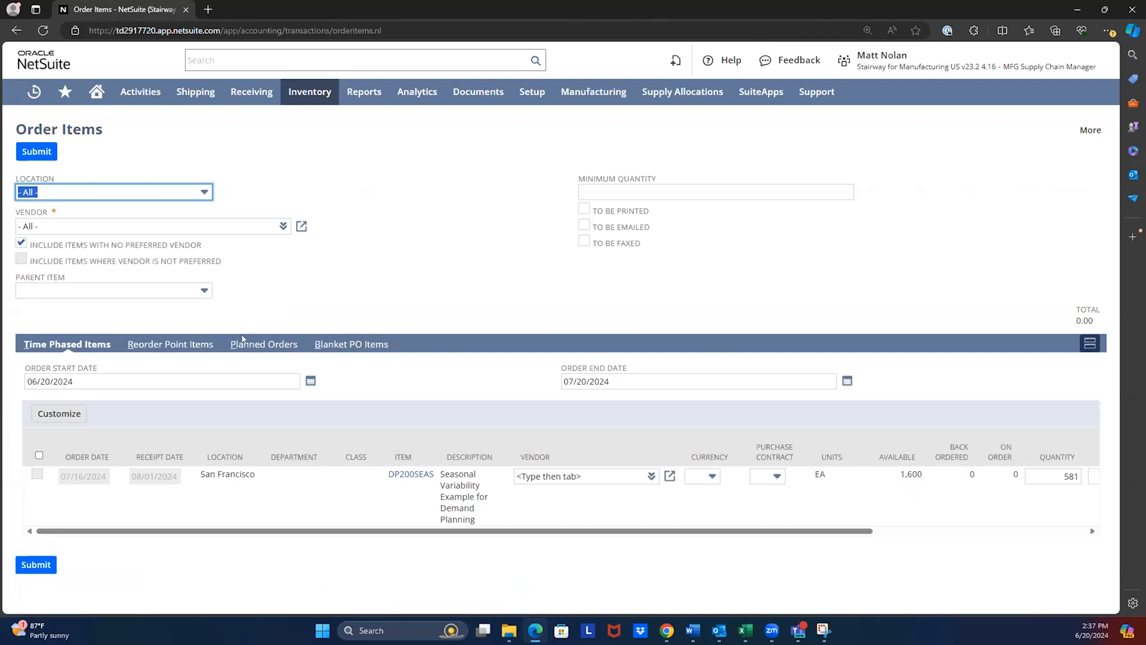
pyautogui.click(172, 344)
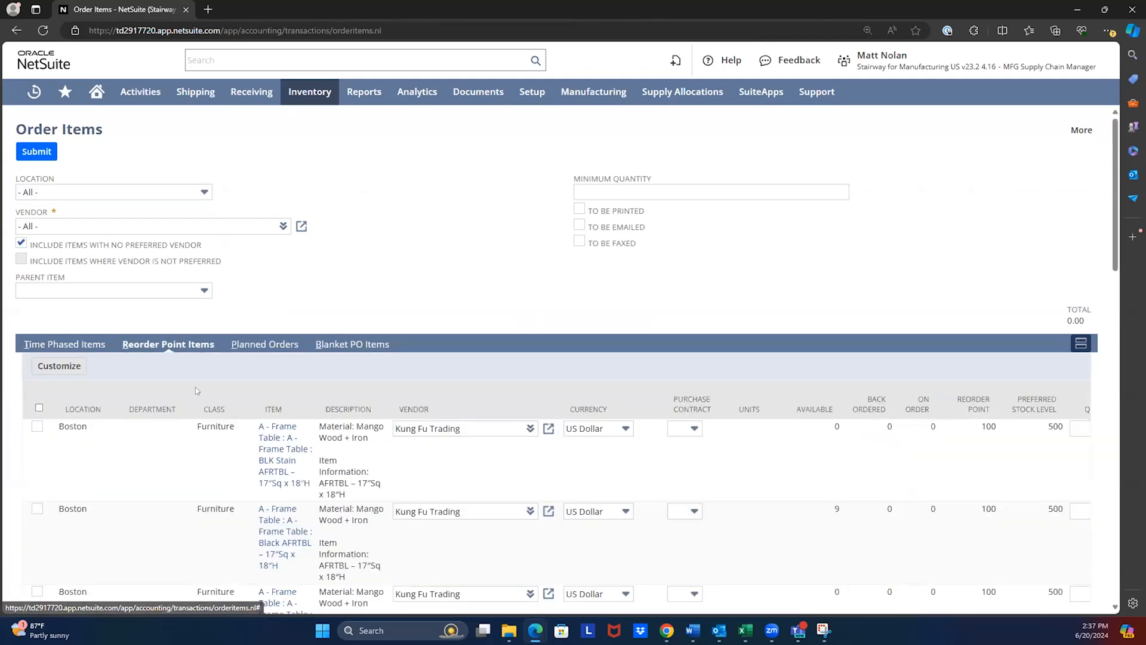
pyautogui.scroll(-2, 198, 372)
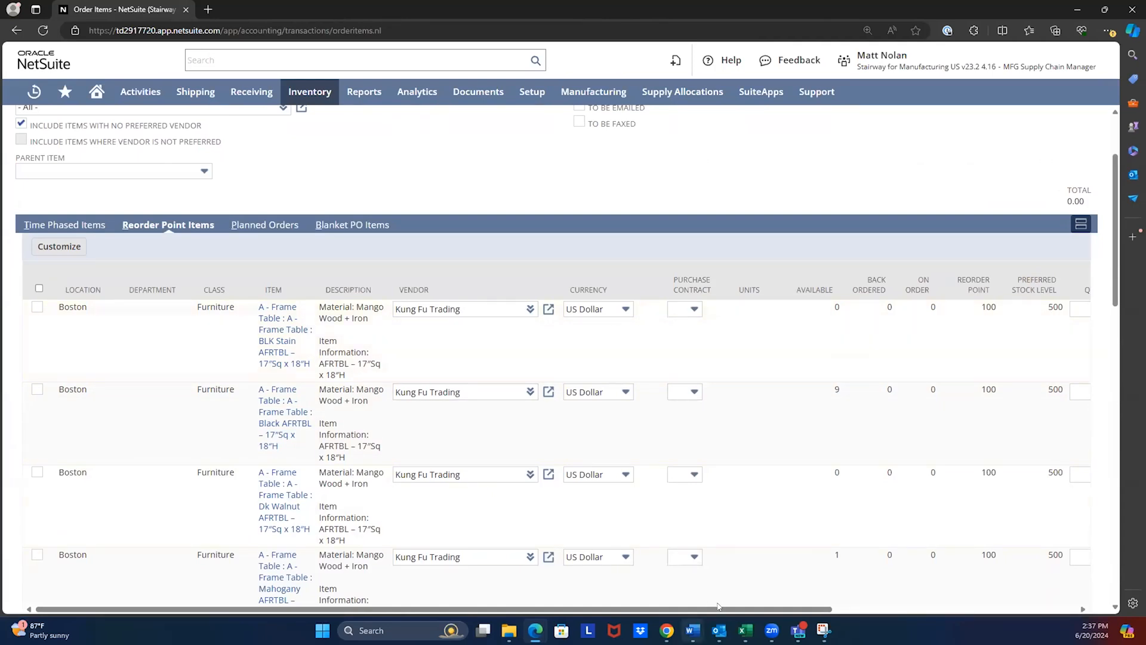
pyautogui.moveTo(830, 609); pyautogui.dragTo(1066, 607)
pyautogui.click(783, 308)
pyautogui.moveTo(804, 609); pyautogui.dragTo(434, 591)
# - Submit purchase orders for the first three Boston A-Frame Table items, refresh the processing status, and return to the home dashboard
pyautogui.click(36, 307)
pyautogui.click(36, 389)
pyautogui.click(37, 472)
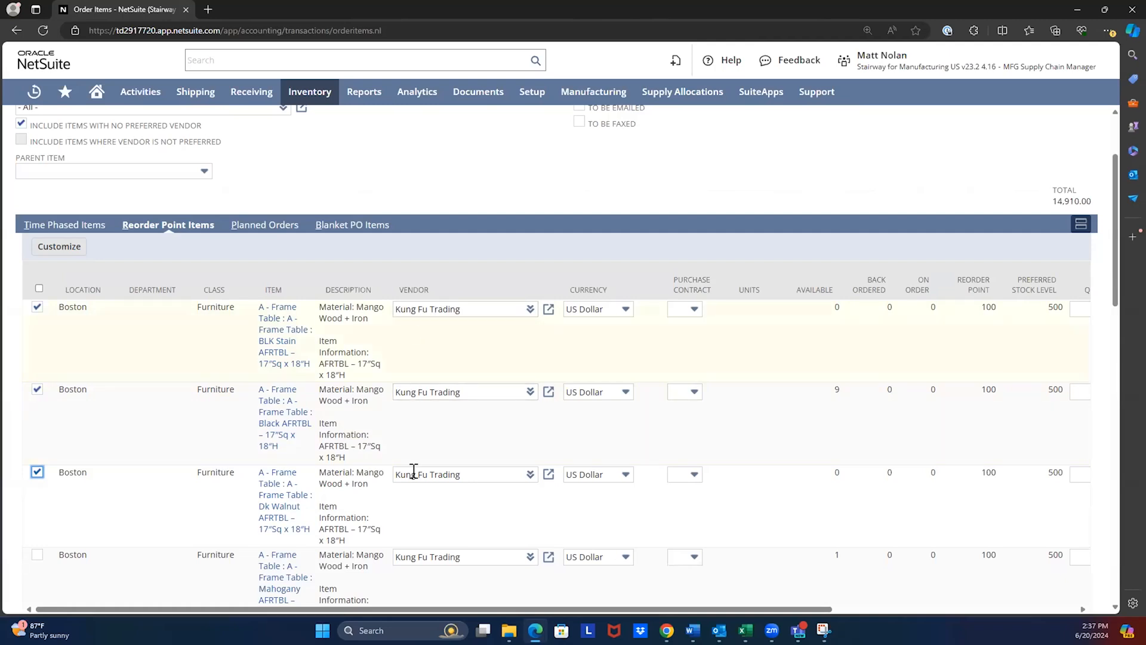
pyautogui.scroll(2, 149, 268)
pyautogui.click(26, 153)
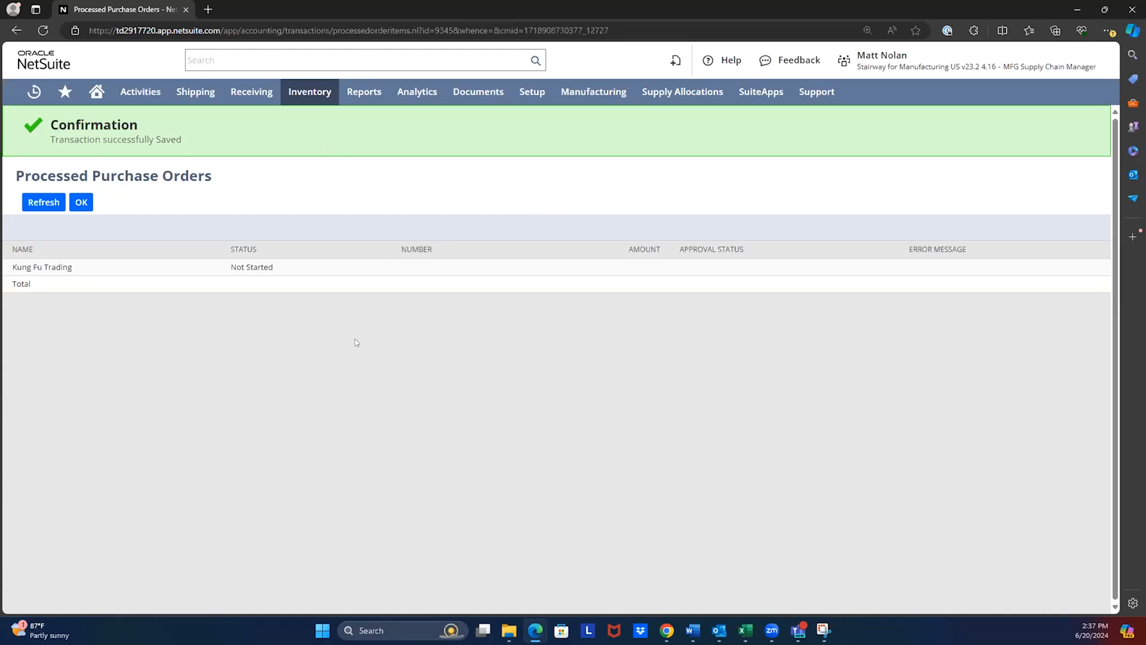
pyautogui.click(36, 197)
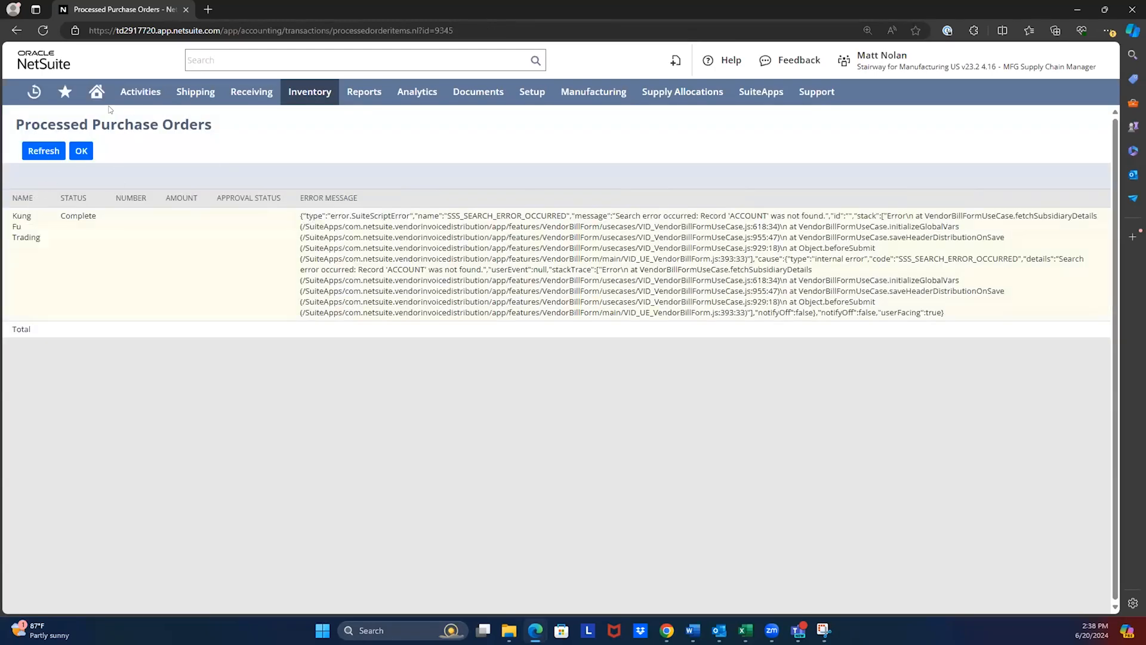
pyautogui.click(96, 93)
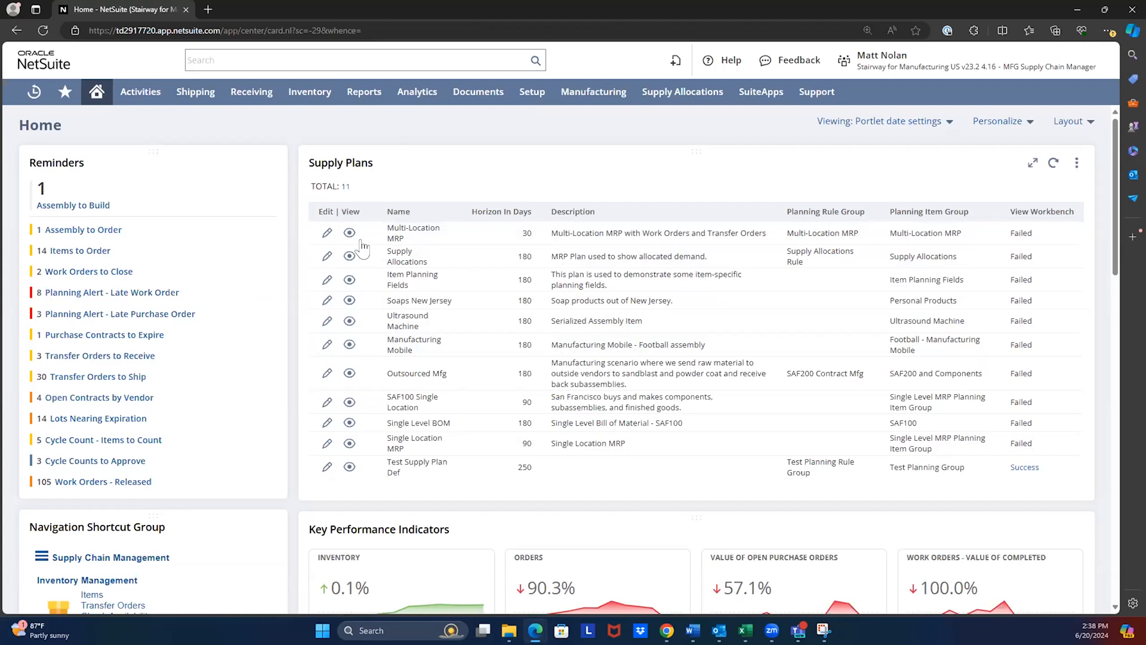
# - Review the dashboard's supply plans and indicators, and open the Inventory Turnover, Backorder and Profitability reports in separate tabs, keeping only the last two
pyautogui.scroll(-4, 501, 324)
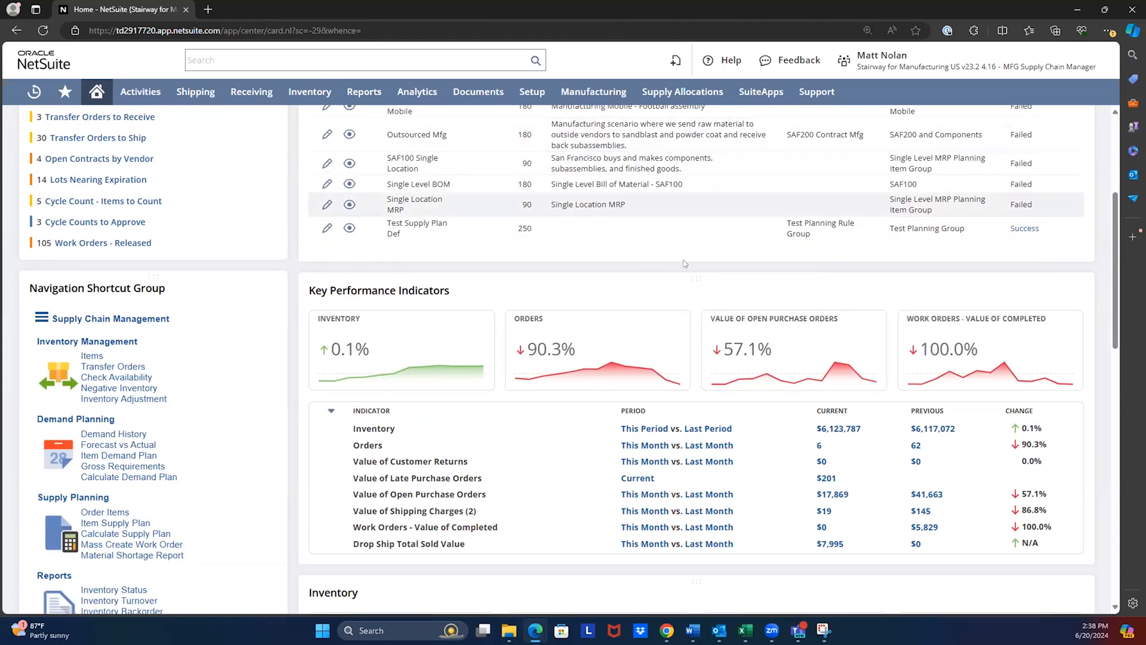
pyautogui.scroll(4, 937, 368)
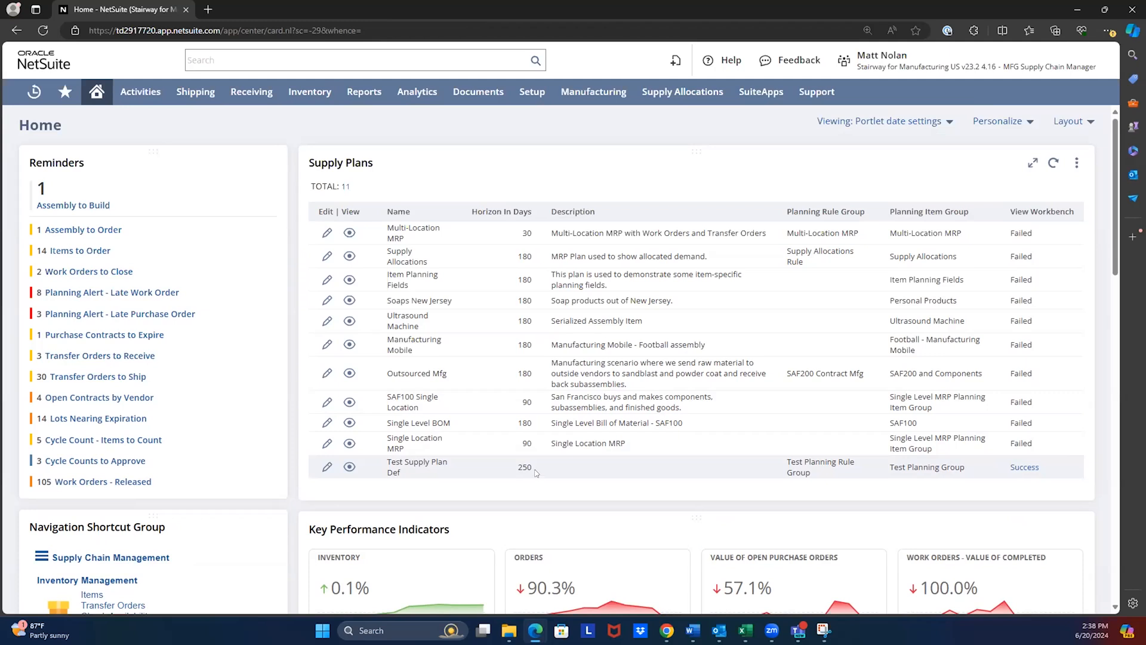
pyautogui.scroll(-3, 298, 362)
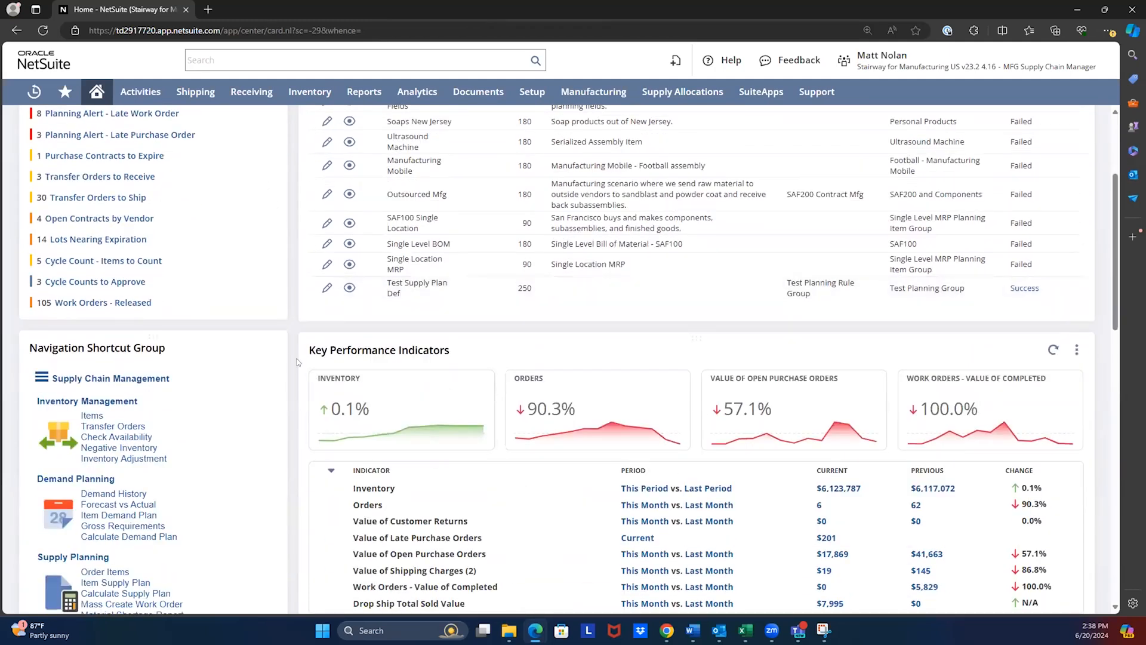
pyautogui.scroll(-3, 298, 362)
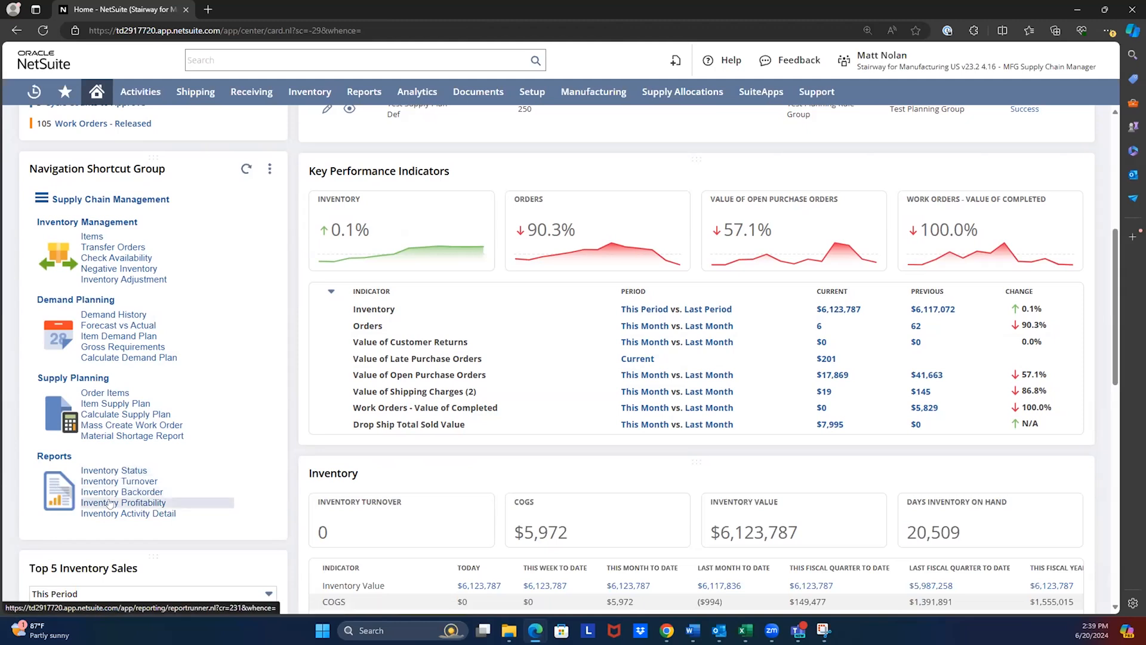
pyautogui.middleClick(118, 482)
pyautogui.middleClick(107, 493)
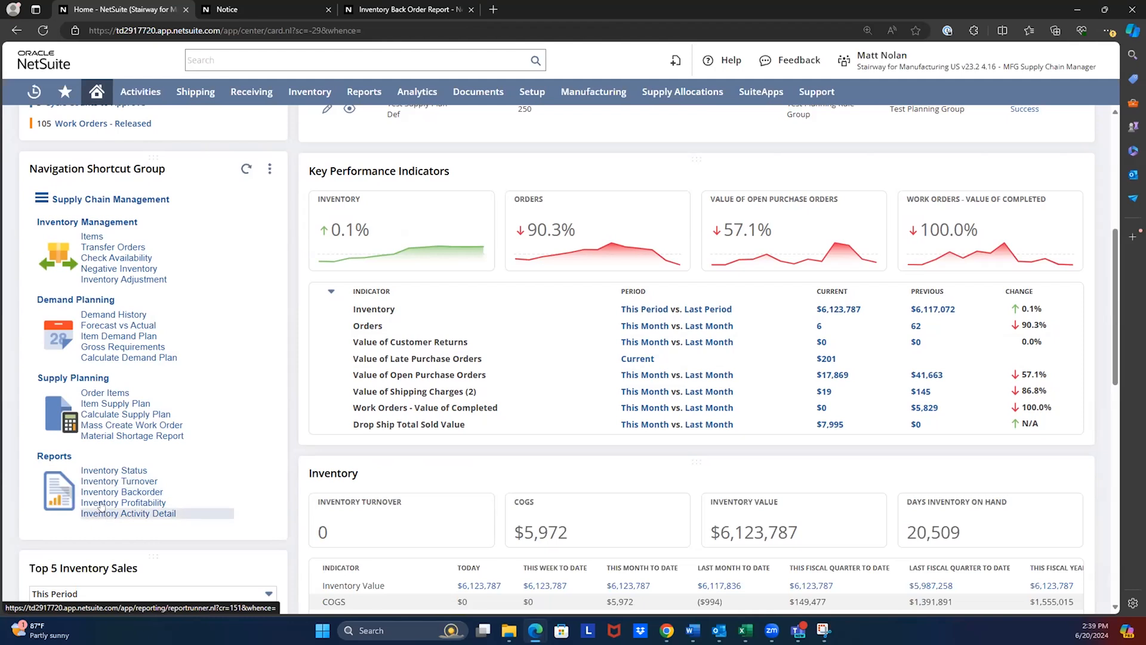
pyautogui.middleClick(100, 511)
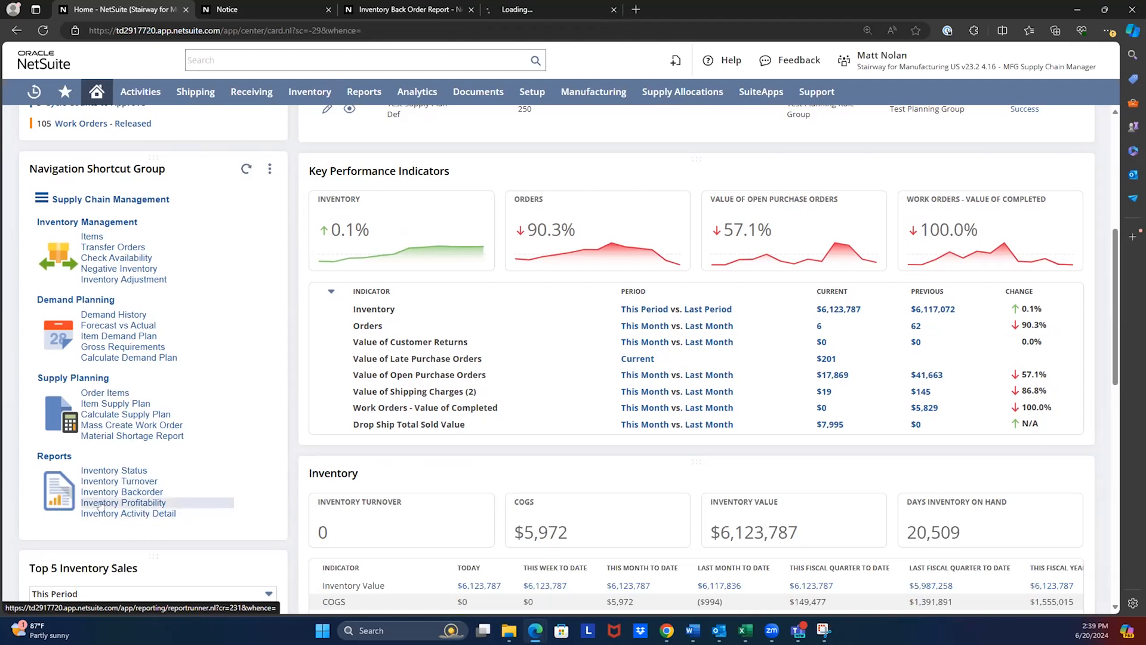
pyautogui.click(327, 9)
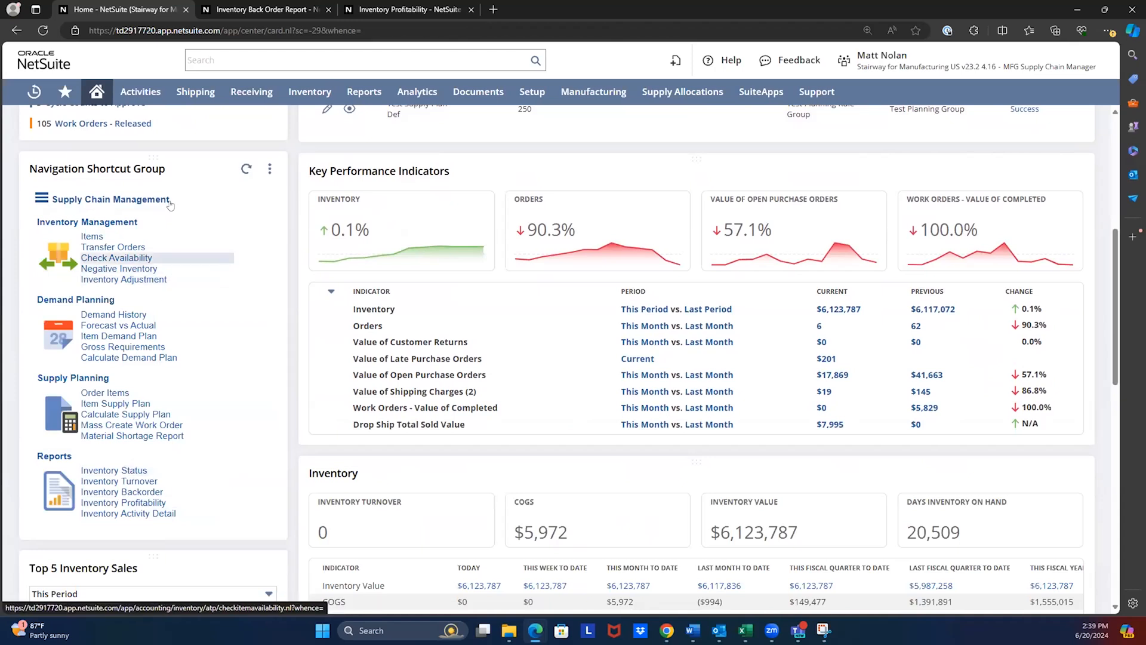
# - Review the Inventory Back Order Report, open the 05/02/2023 sales order under BOM100, examine its header and item line, and close it
pyautogui.click(242, 9)
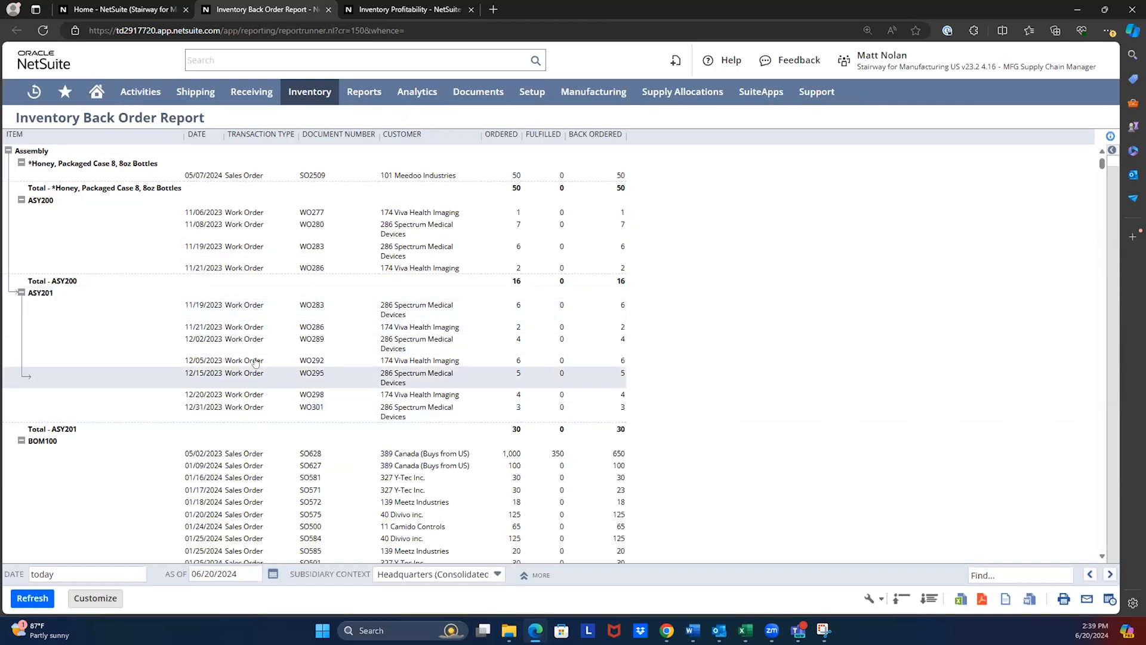
pyautogui.scroll(-1, 256, 363)
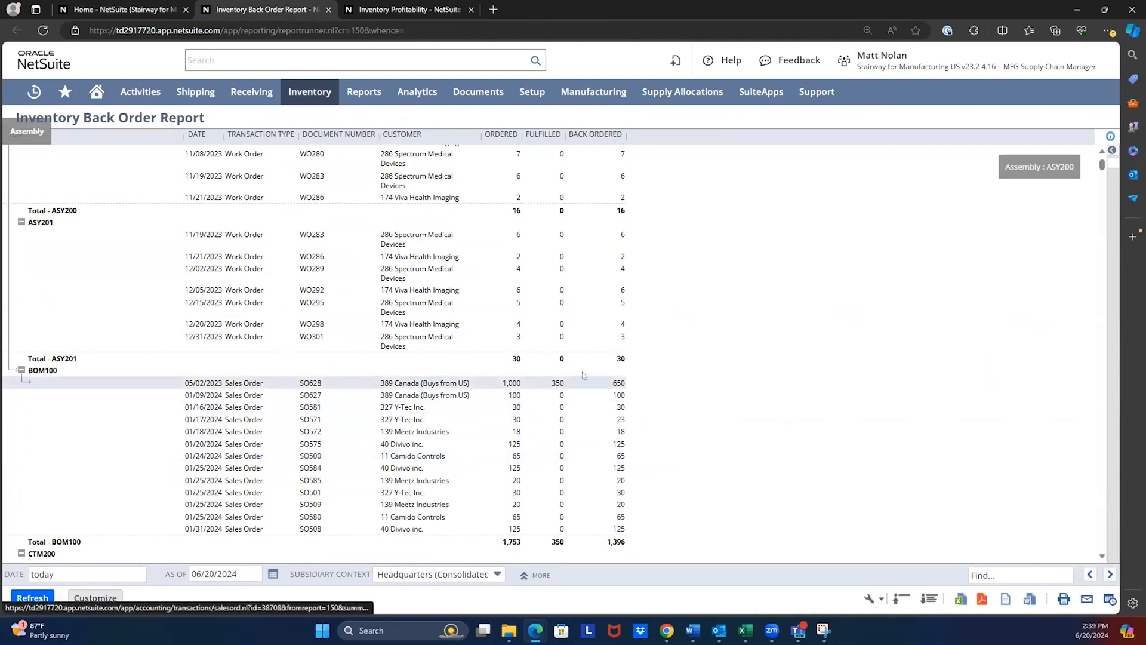
pyautogui.click(310, 384)
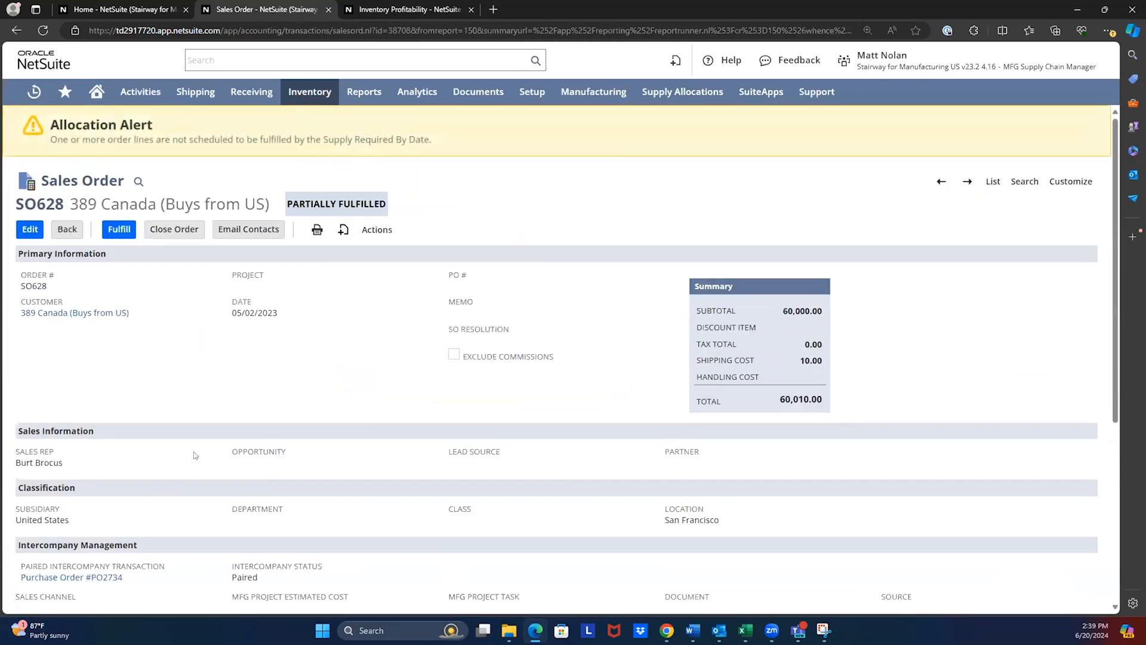
pyautogui.scroll(-4, 210, 439)
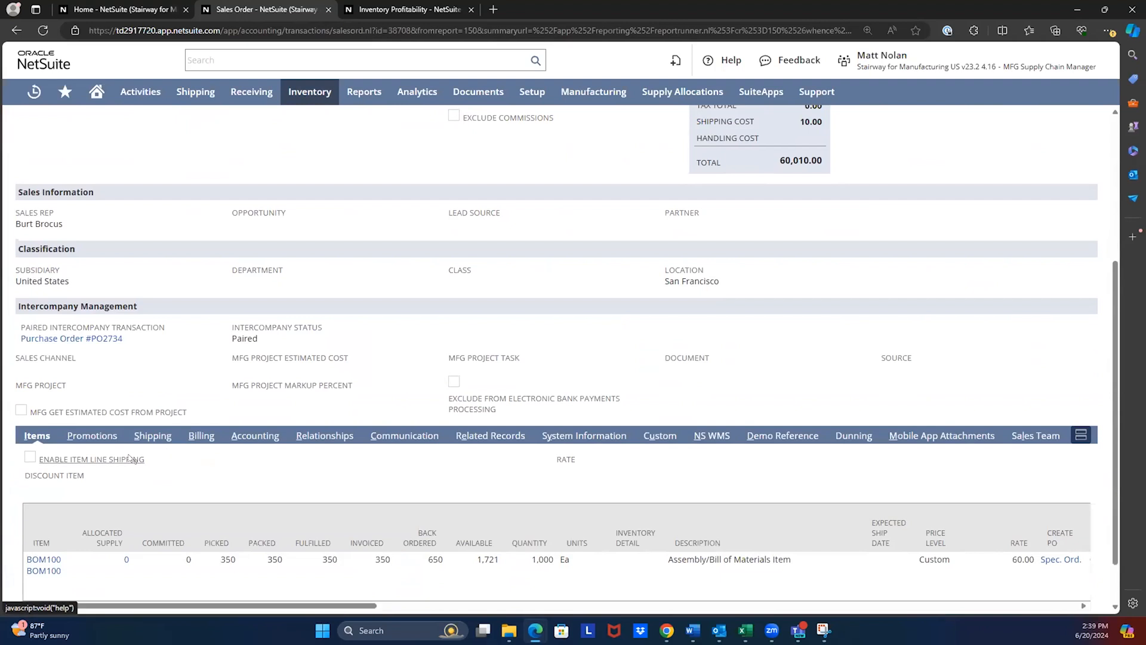
pyautogui.scroll(-1, 242, 442)
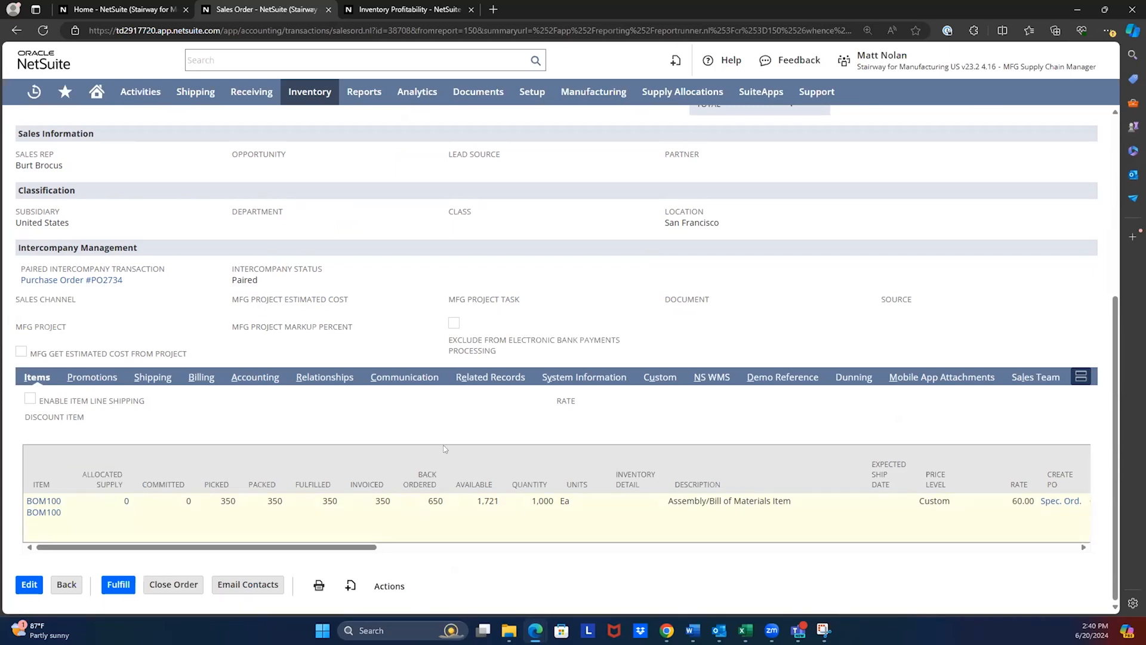
pyautogui.scroll(5, 353, 451)
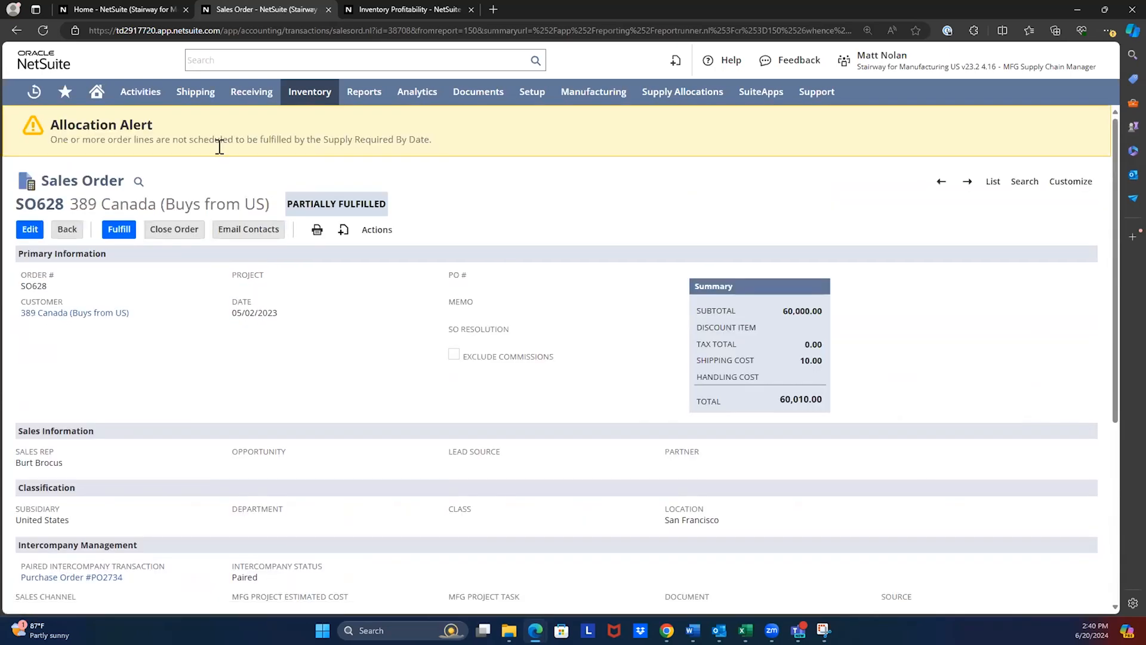
pyautogui.click(328, 10)
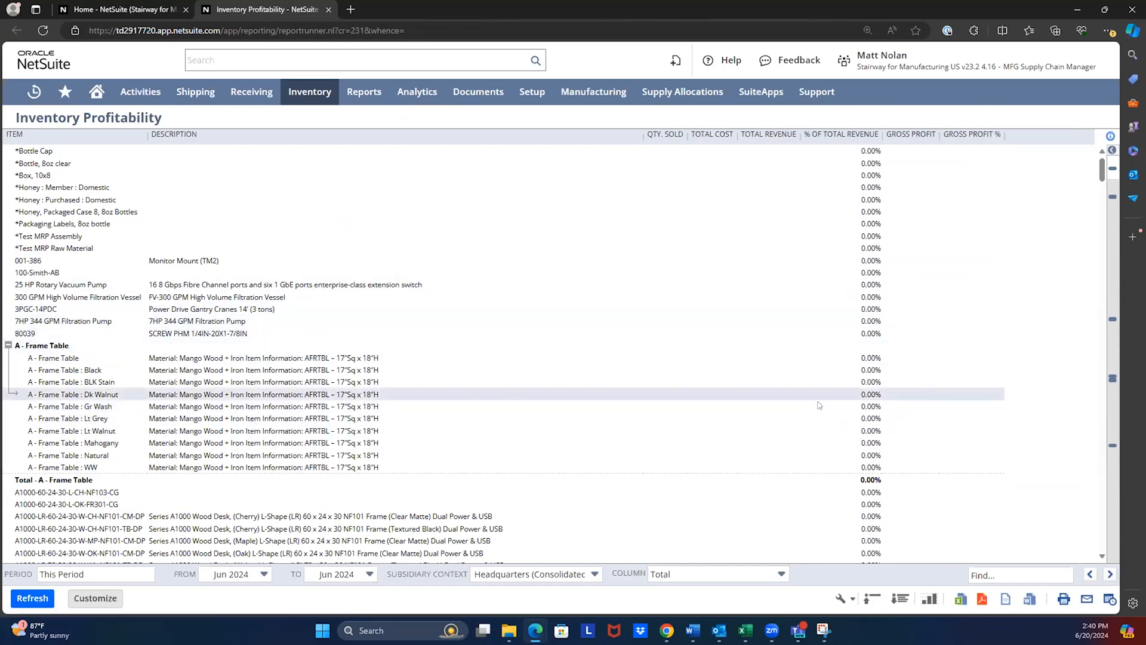
# - Review the Inventory Profitability report, drill into the Hydraulic Motor's total revenue, and close the detail to return to the dashboard
pyautogui.scroll(-3, 818, 388)
pyautogui.scroll(-3, 817, 376)
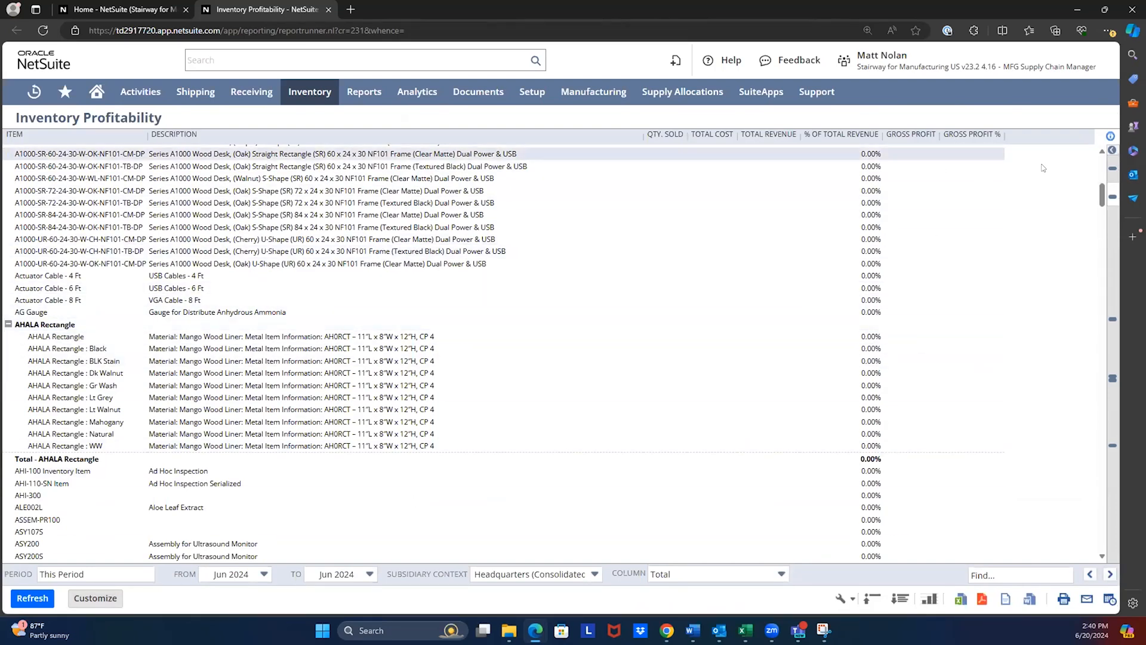
pyautogui.scroll(-15, 876, 300)
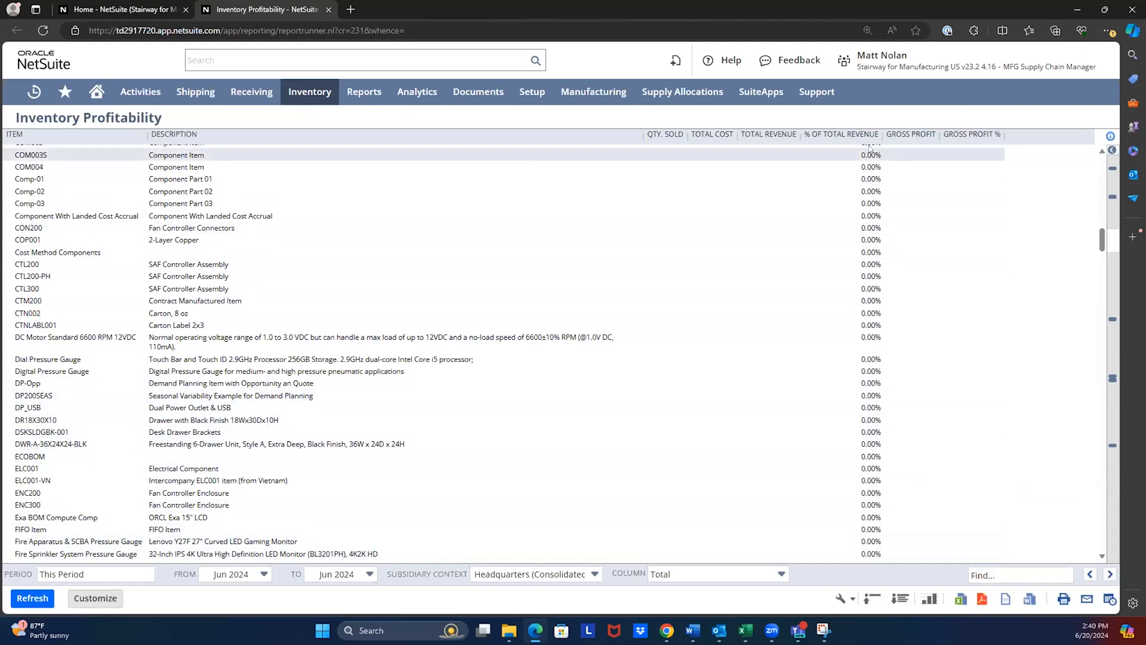
pyautogui.moveTo(1103, 242); pyautogui.dragTo(1102, 265)
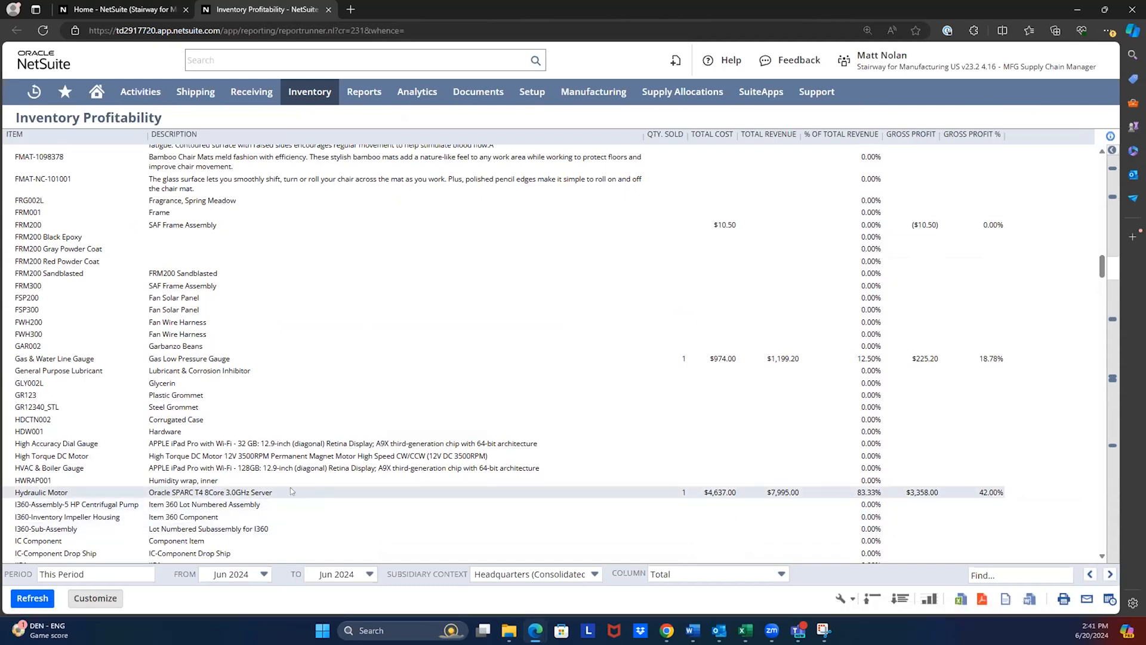
pyautogui.click(783, 493)
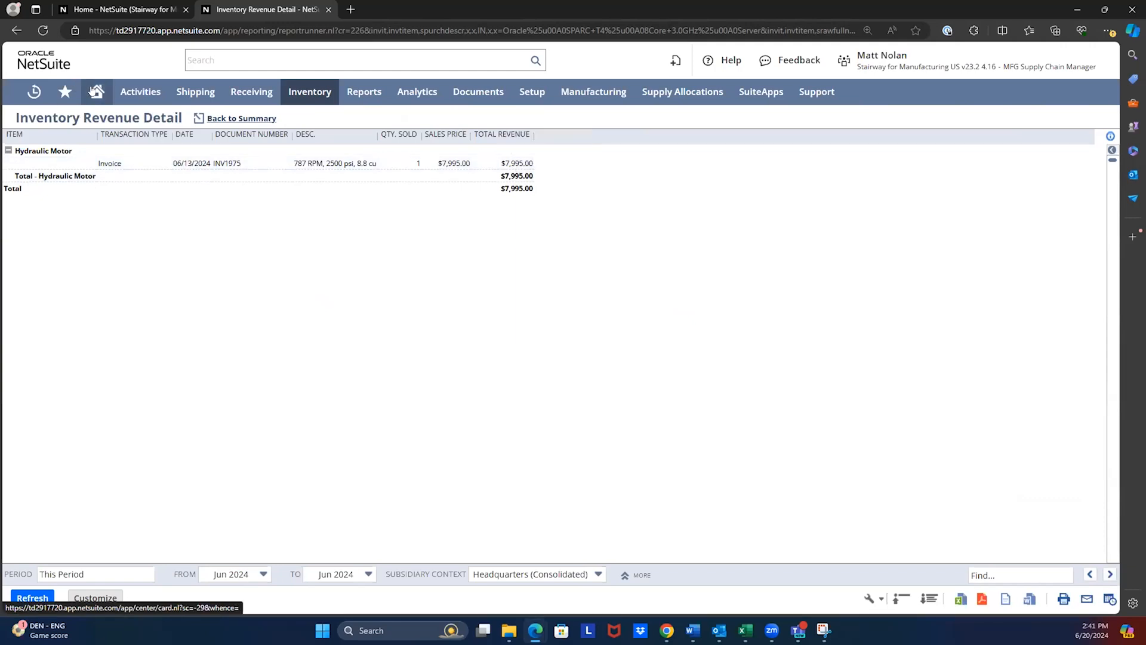
pyautogui.click(329, 10)
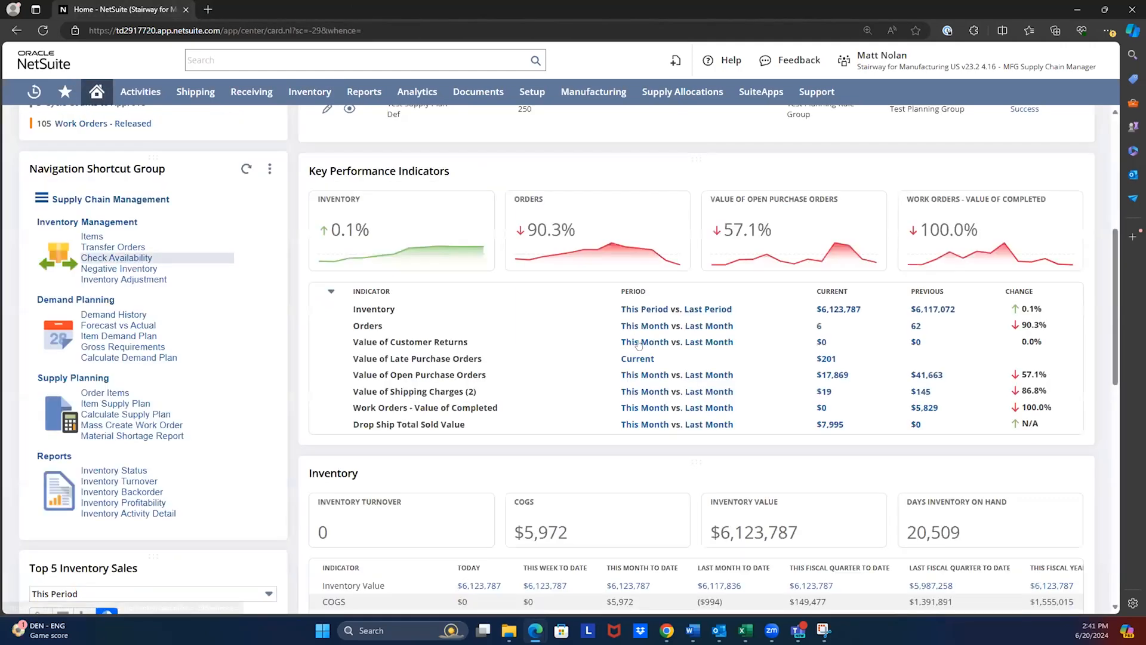
# - Review all period columns of the Inventory portlet and the Weekly Orders Trend chart on the Supply Chain Manager dashboard
pyautogui.scroll(-4, 643, 351)
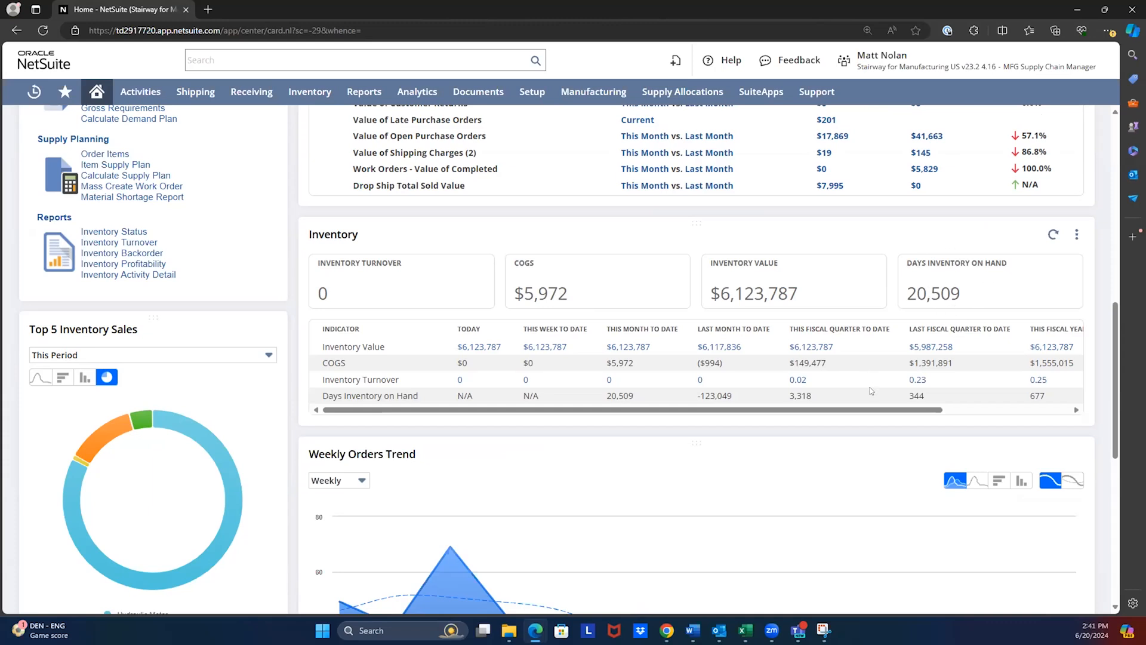
pyautogui.moveTo(961, 412); pyautogui.dragTo(1041, 422)
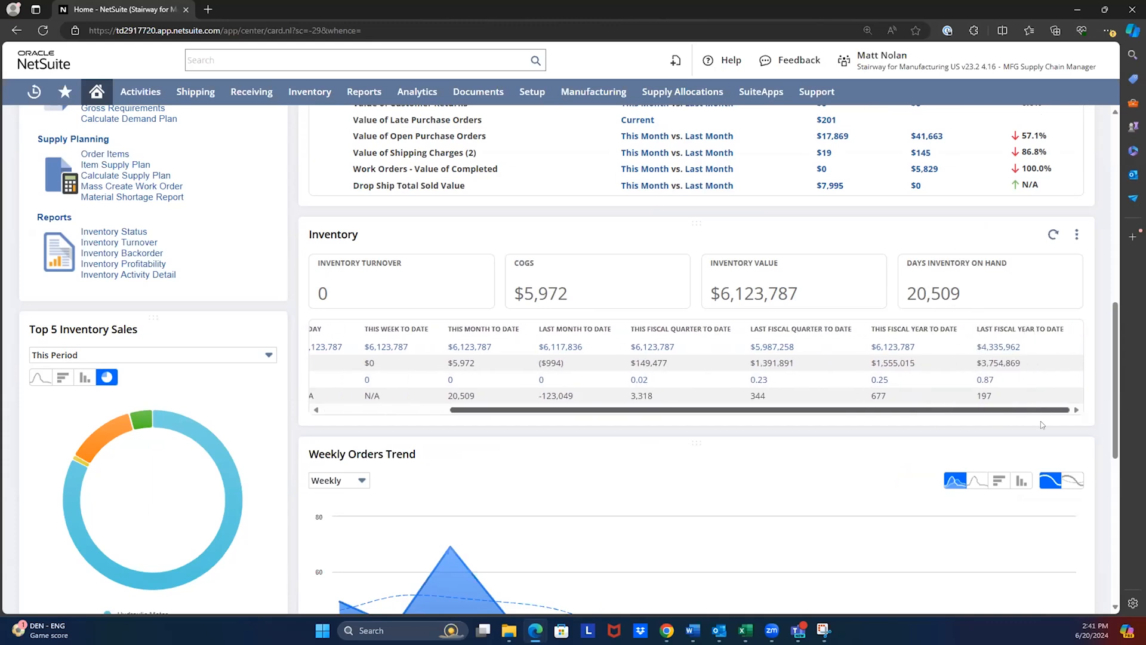
pyautogui.moveTo(502, 427); pyautogui.dragTo(490, 425)
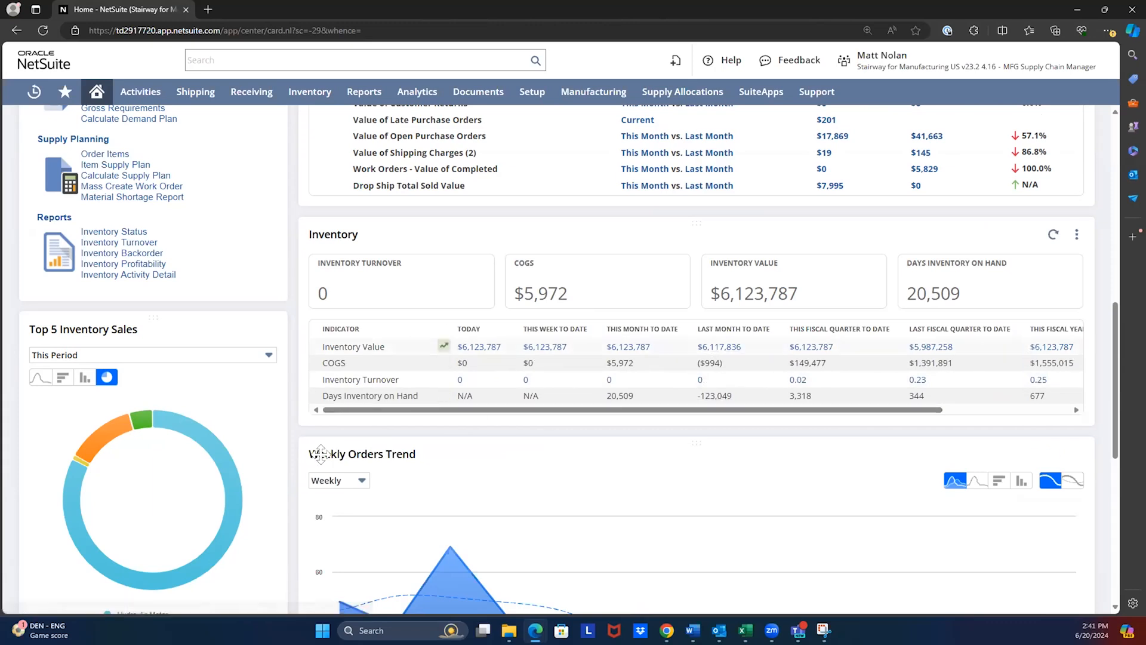
pyautogui.scroll(-4, 504, 473)
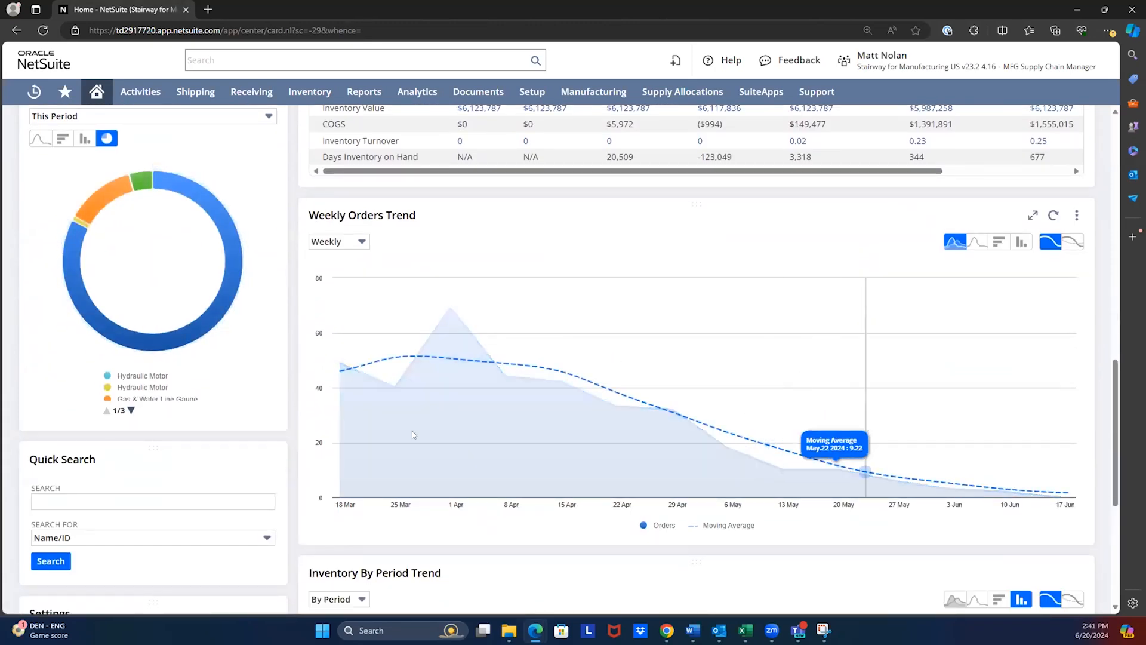
pyautogui.scroll(10, 406, 426)
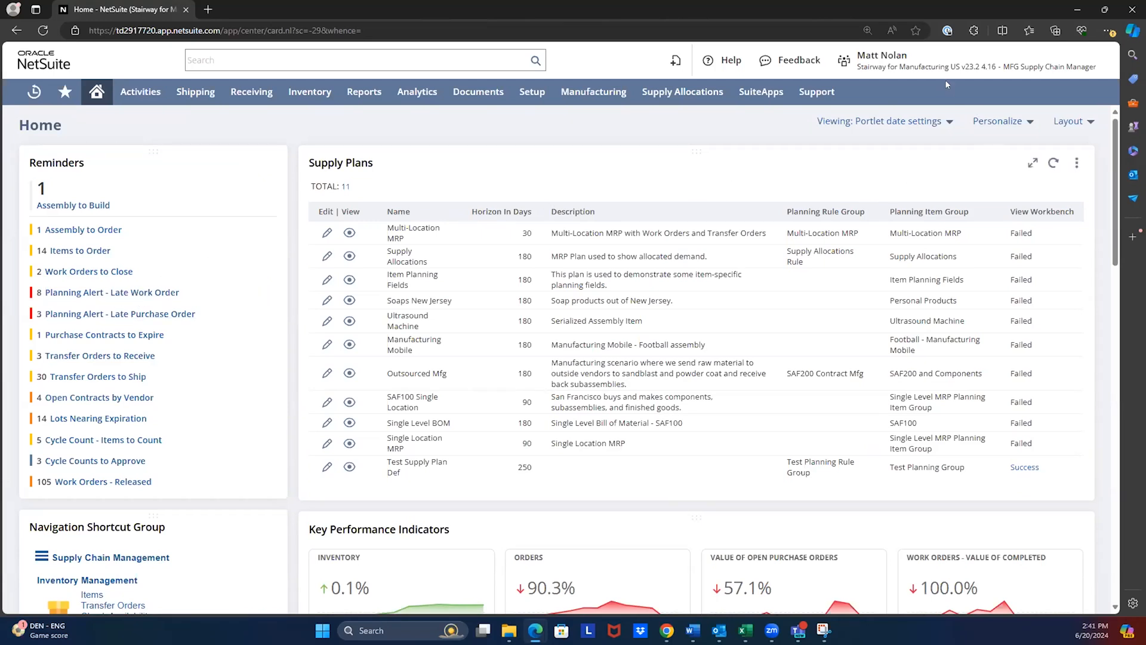
# - Switch from the MFG Supply Chain Manager role to the MFG Sales Manager role
pyautogui.moveTo(915, 61)
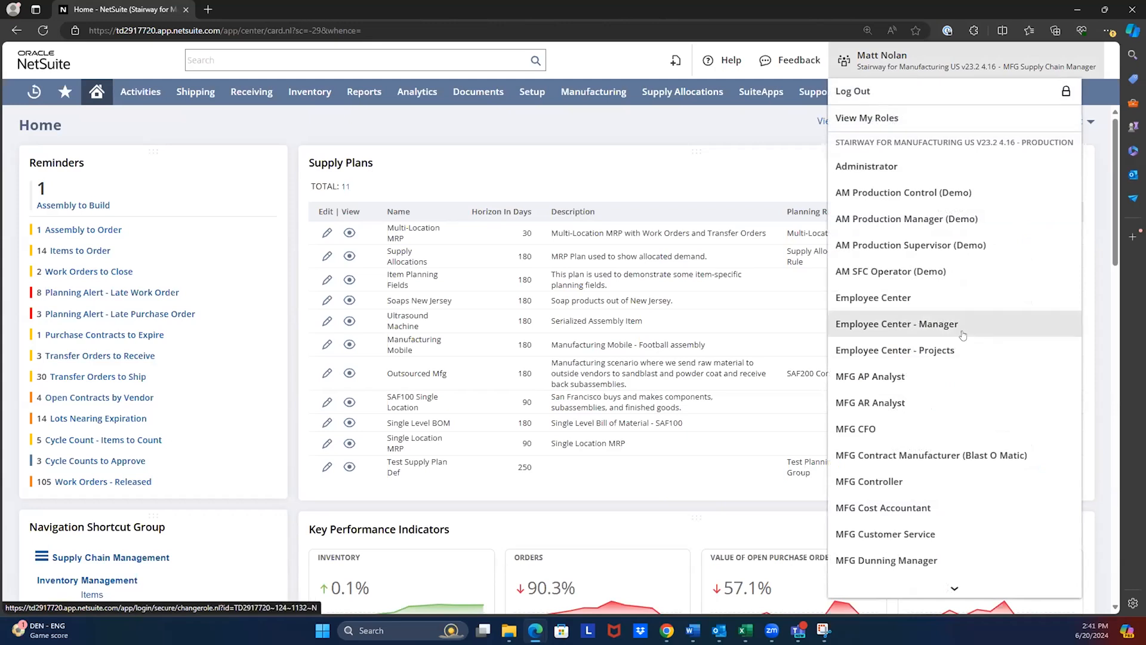
pyautogui.scroll(-5, 963, 336)
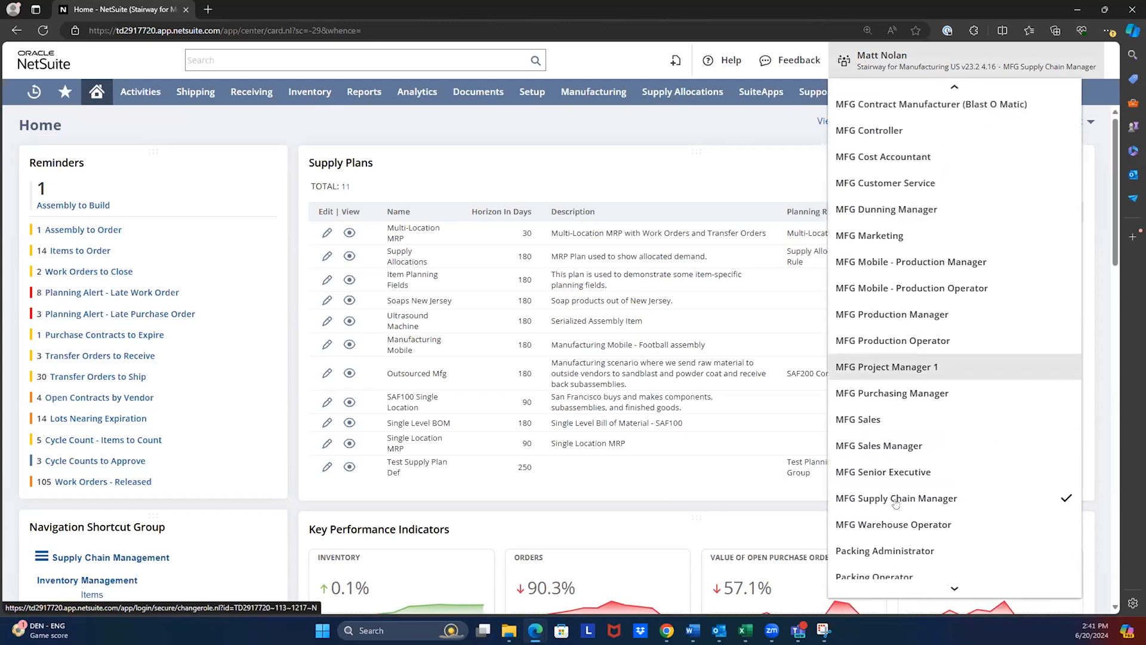
pyautogui.click(883, 439)
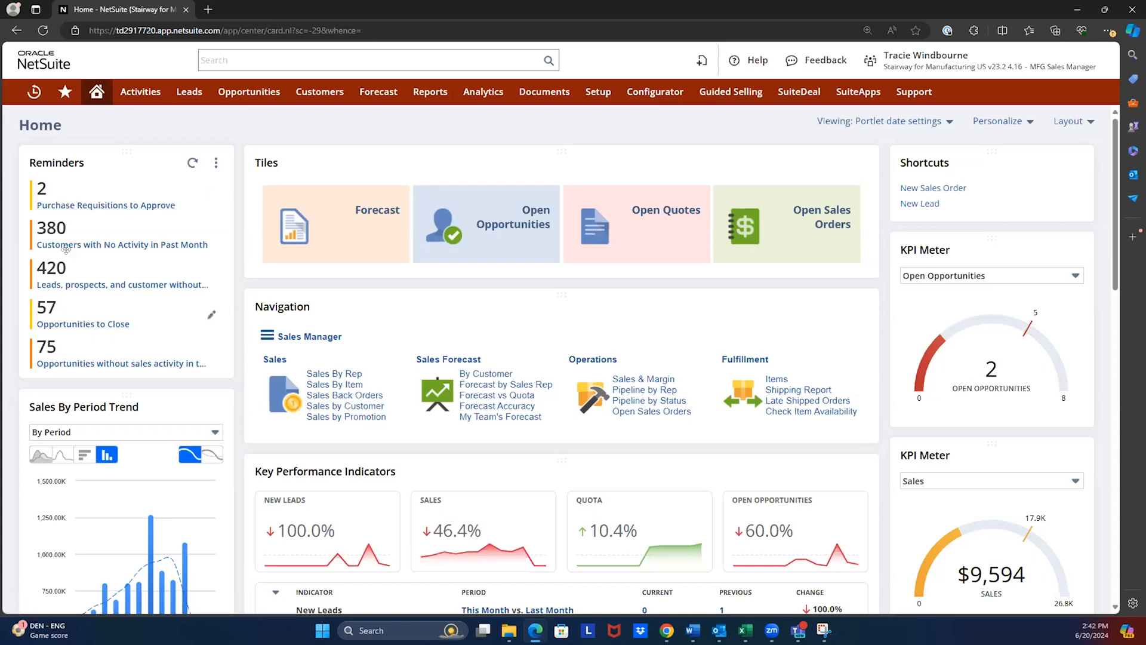
# - Open the Customers with No Activity in Past Month reminder, drill into BCP Customer 1, and review the full customer record
pyautogui.middleClick(123, 245)
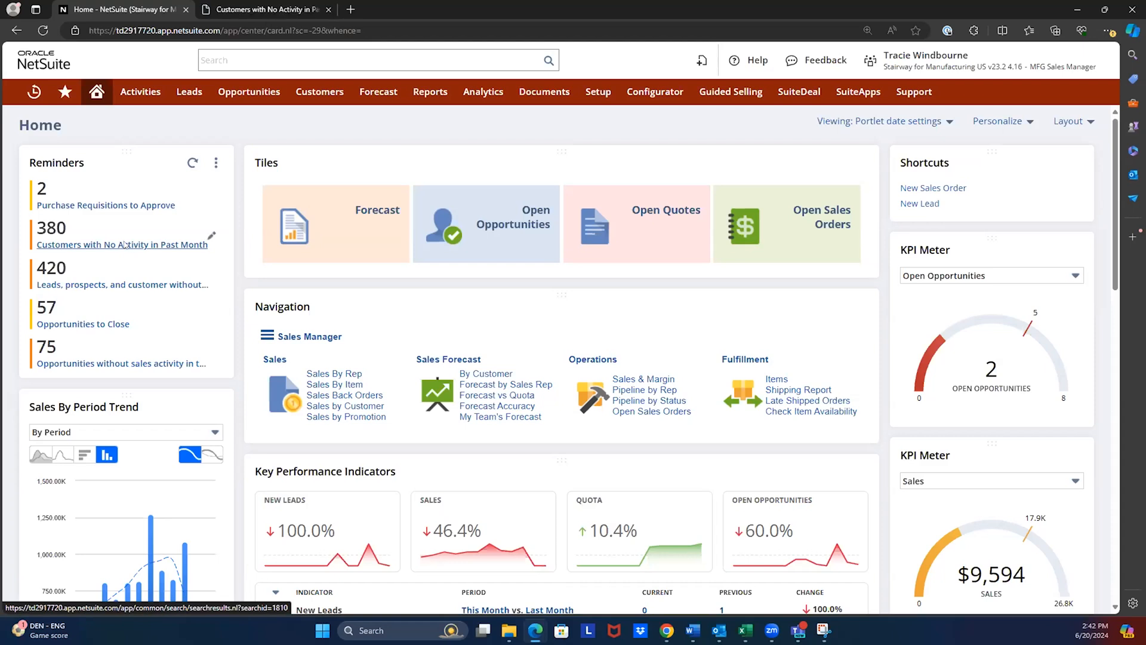
pyautogui.click(236, 8)
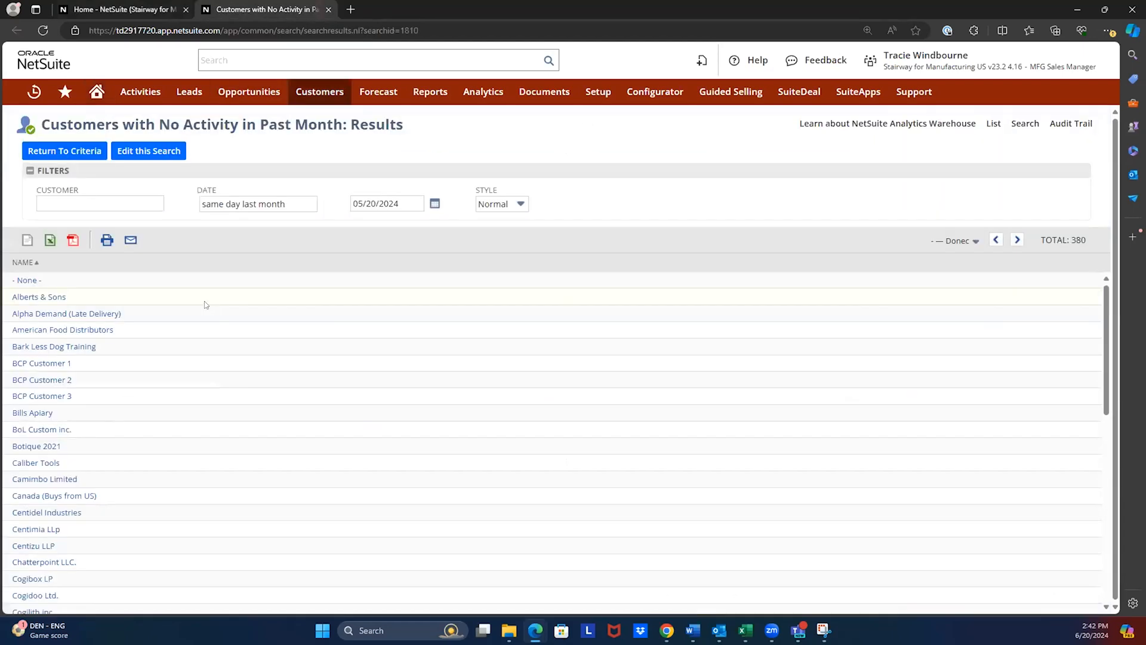
pyautogui.click(46, 364)
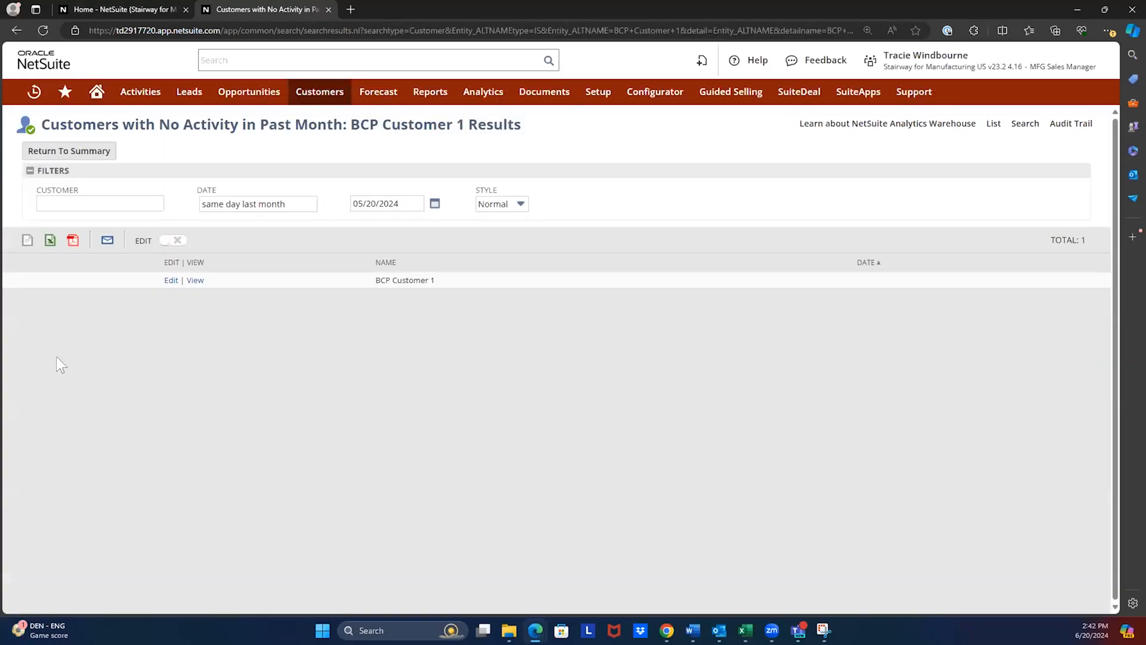
pyautogui.click(195, 280)
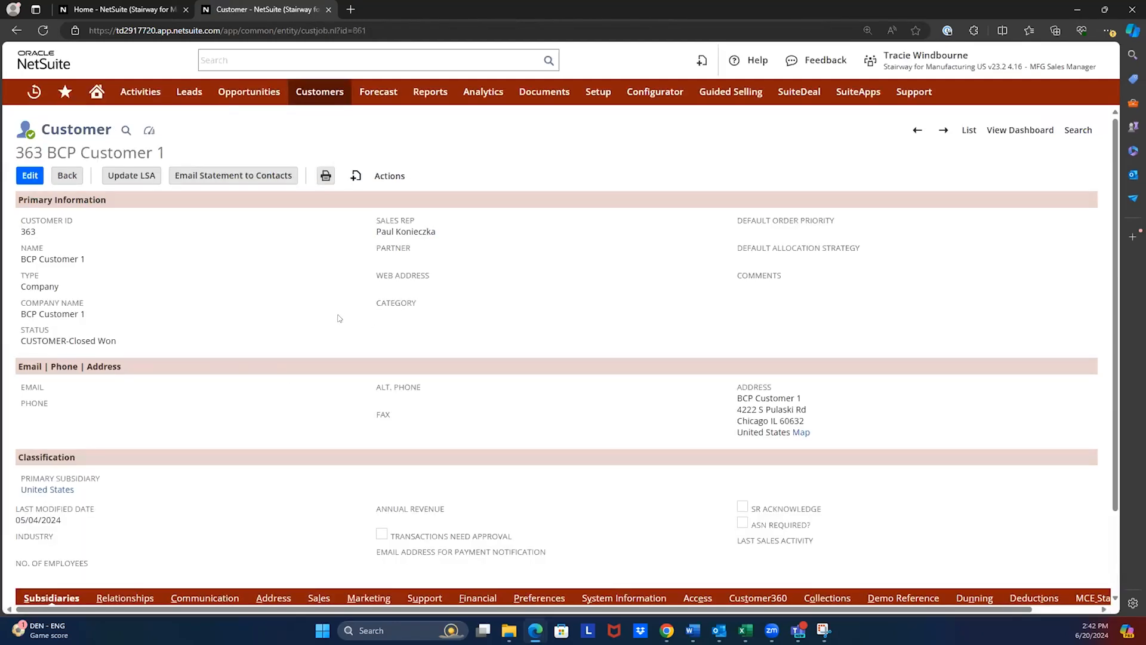
pyautogui.scroll(-2, 341, 316)
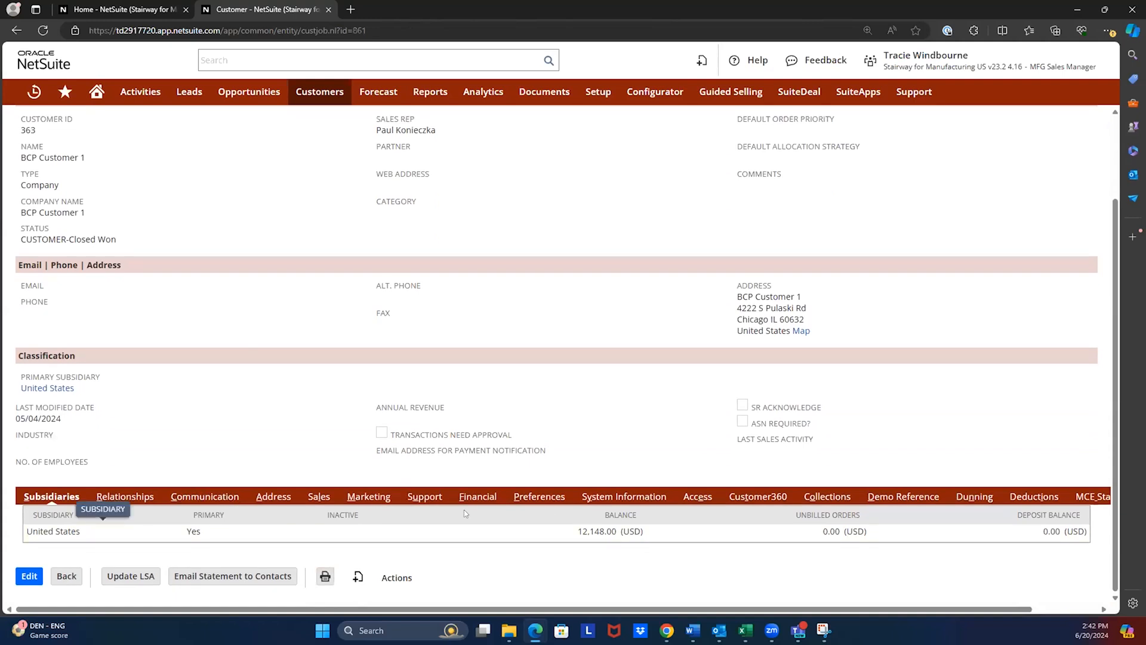
pyautogui.scroll(2, 258, 262)
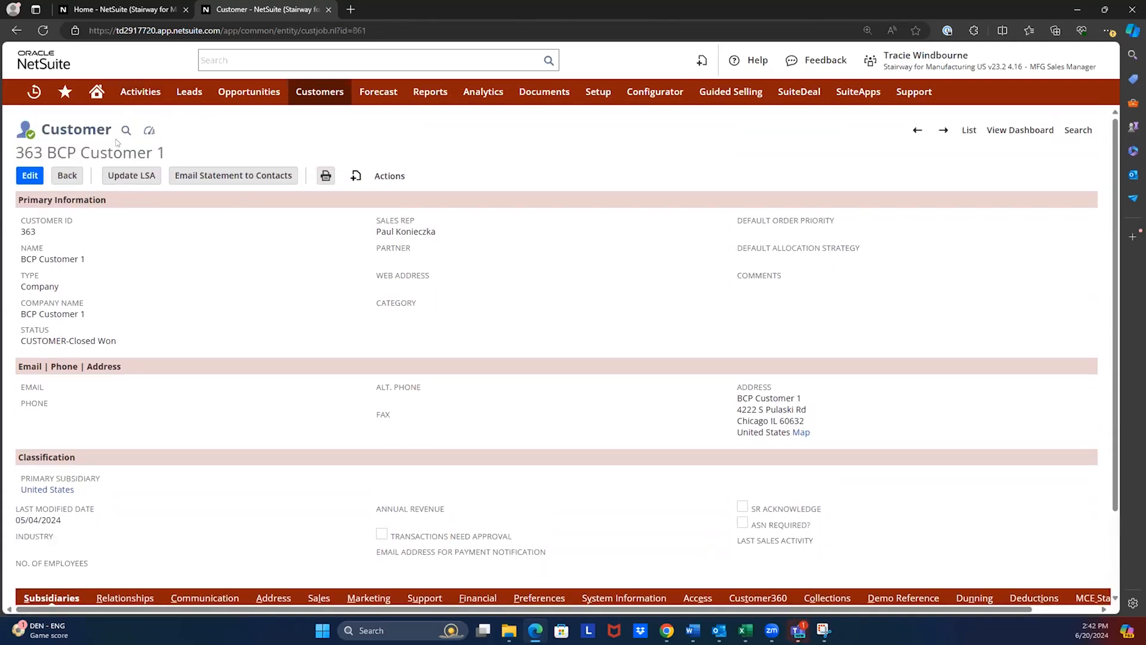
# - Open BCP Customer 1's customer dashboard, open A/R Aging Detail in a separate tab, and open a new task form from Tasks
pyautogui.click(149, 131)
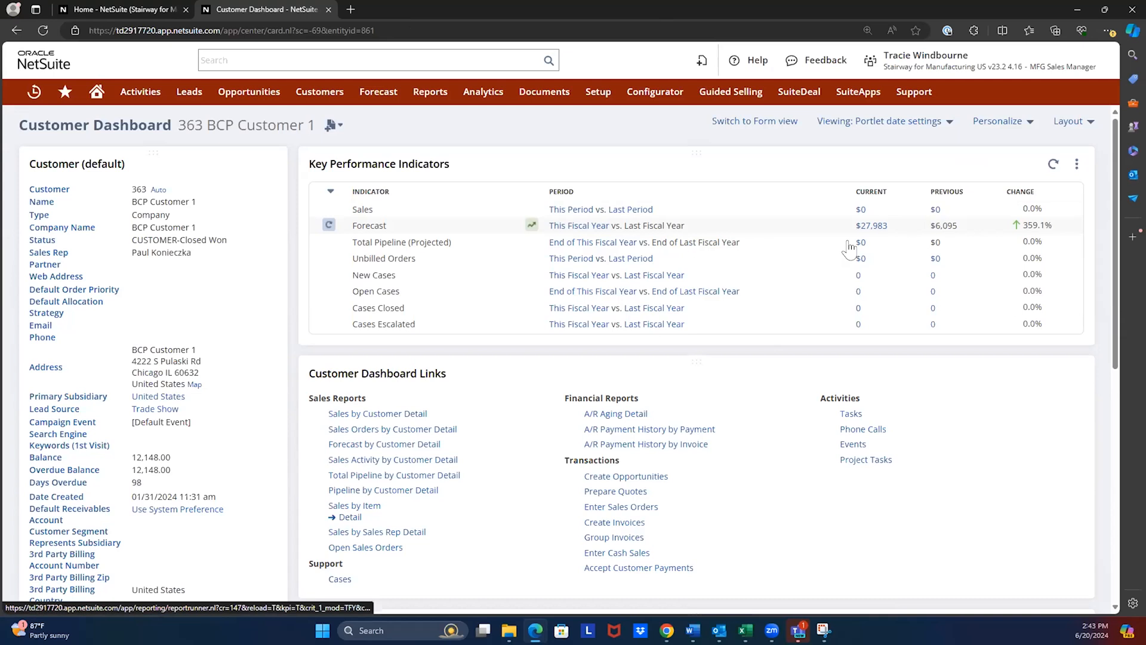
pyautogui.middleClick(619, 414)
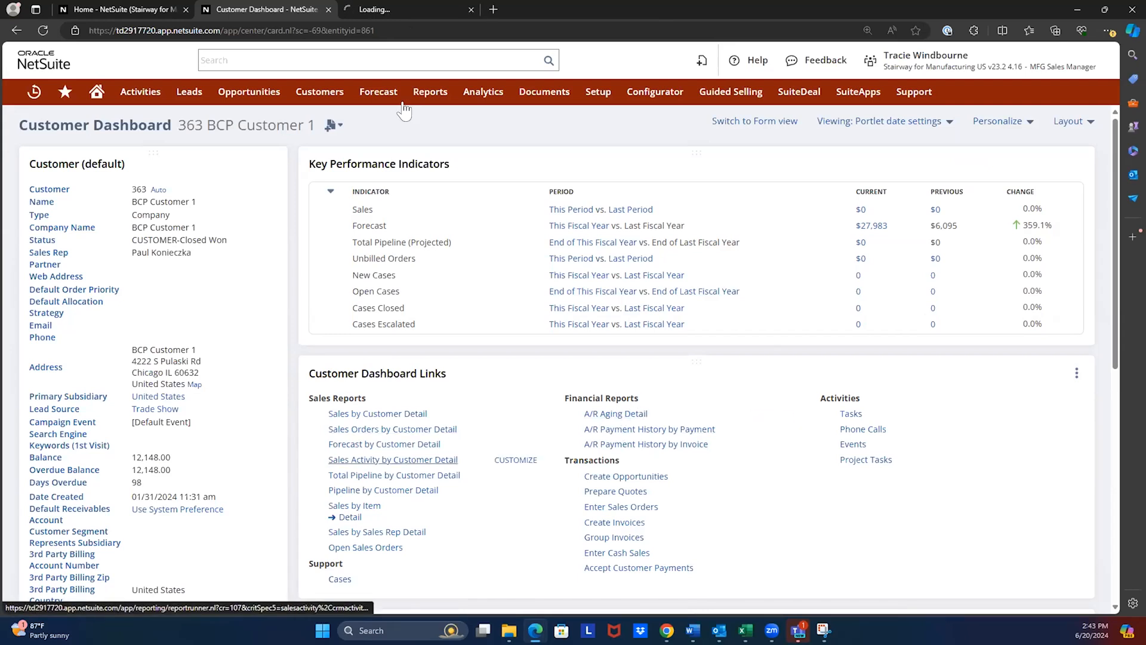
pyautogui.click(852, 415)
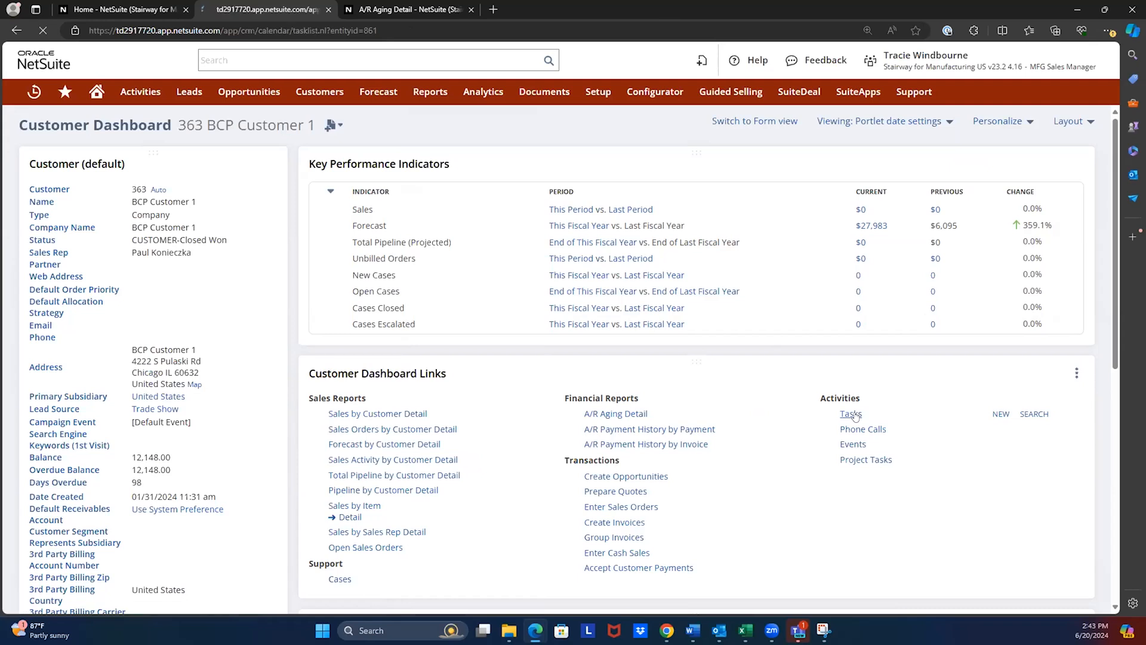
pyautogui.click(255, 150)
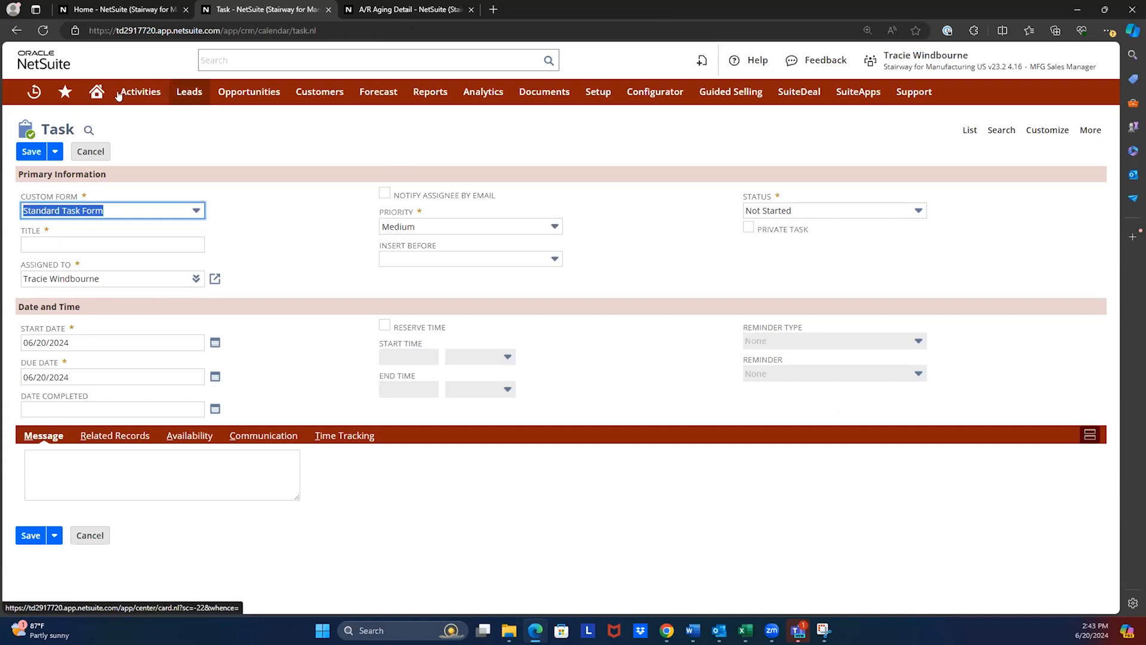
# - Return to the Sales Manager home dashboard and close the Task and A/R Aging Detail pages
pyautogui.click(120, 9)
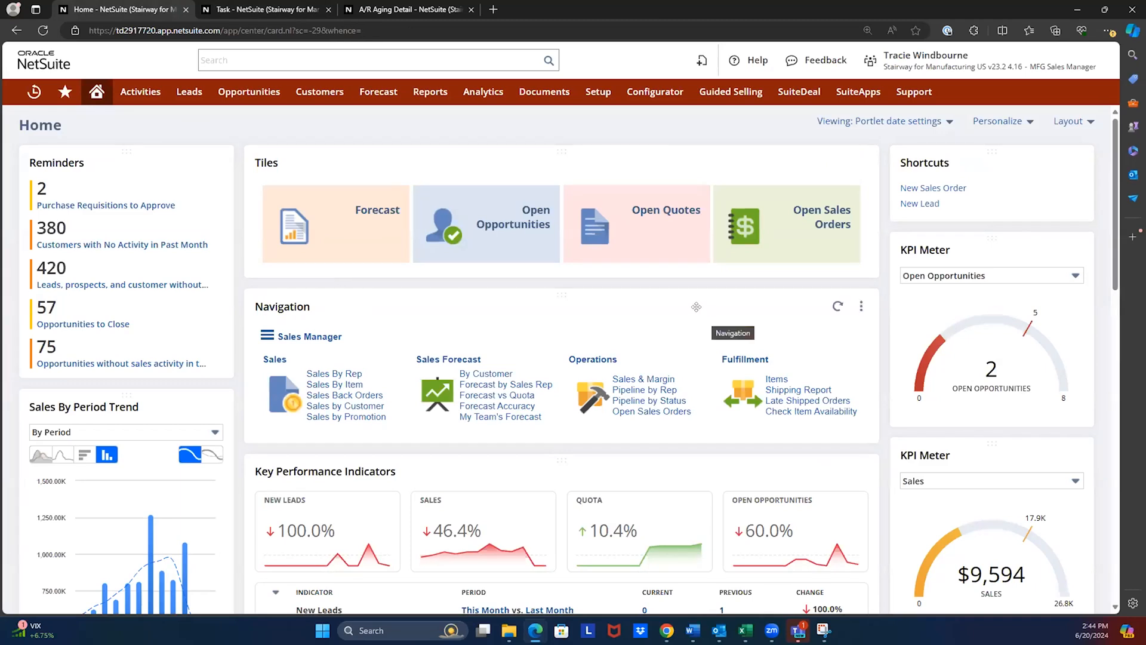
pyautogui.click(329, 10)
pyautogui.click(329, 10)
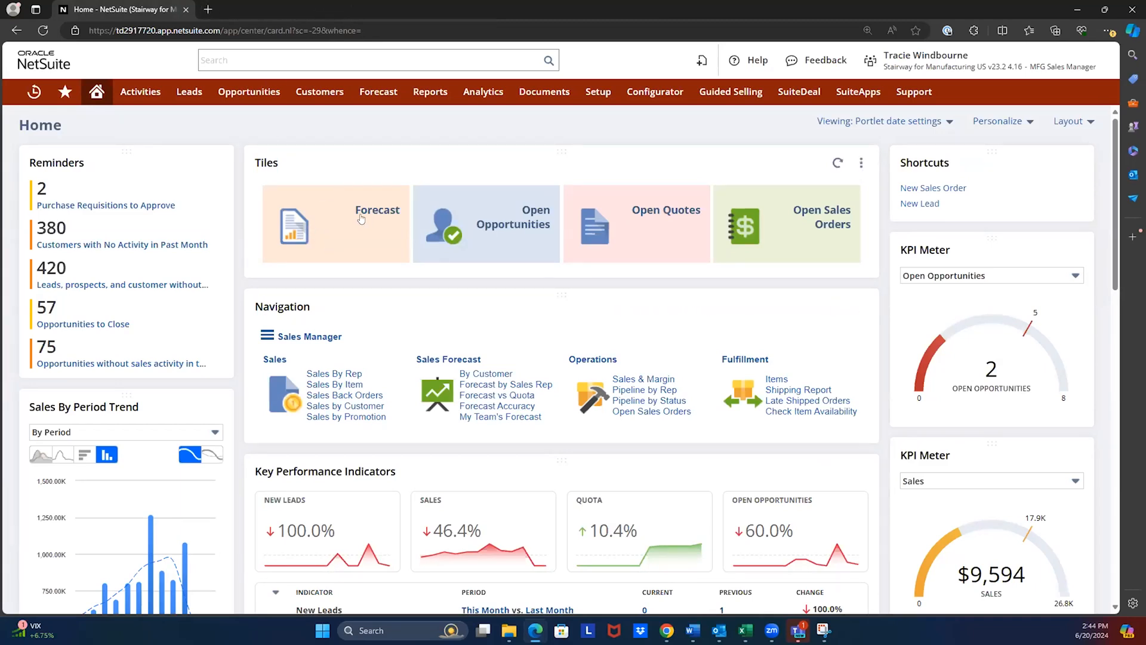
# - Open the Forecast and Open Quotes tiles in separate tabs and review the Total Open Quotes report down to its final row
pyautogui.keyDown('ctrl'); pyautogui.click(362, 222); pyautogui.keyUp('ctrl')
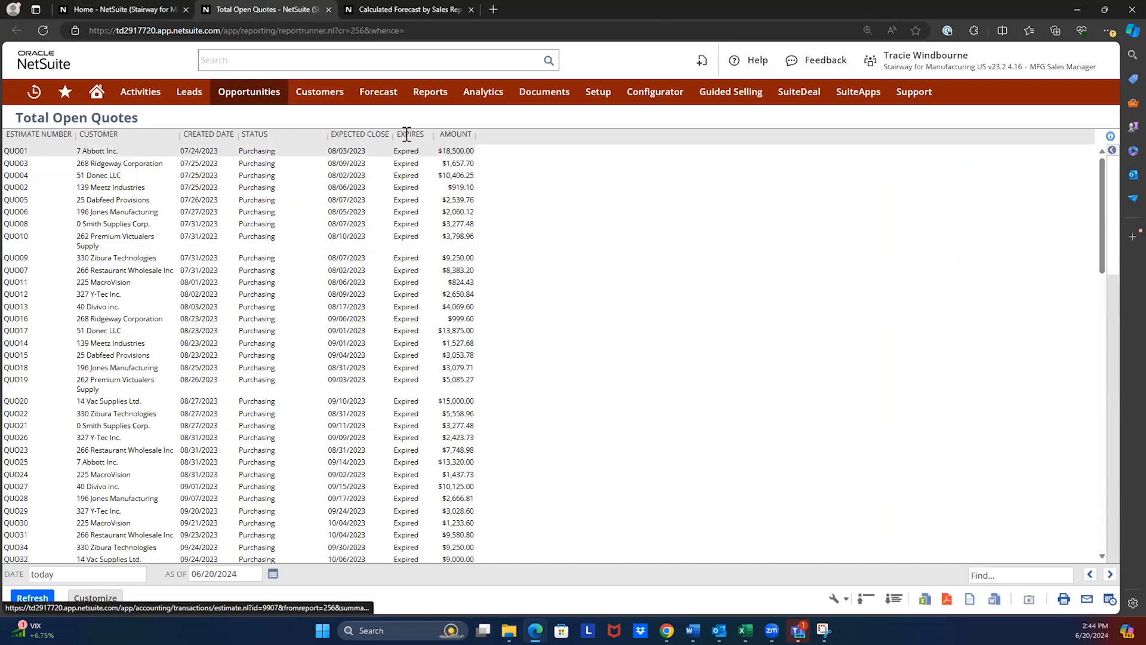
pyautogui.scroll(-15, 406, 174)
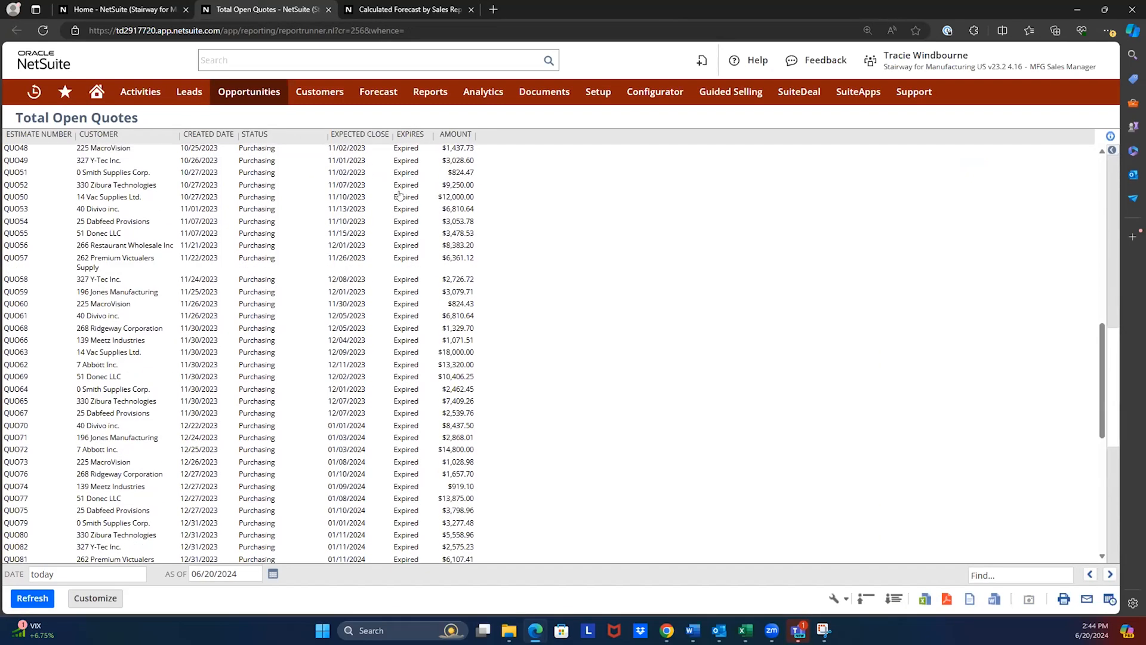
pyautogui.scroll(-3, 401, 194)
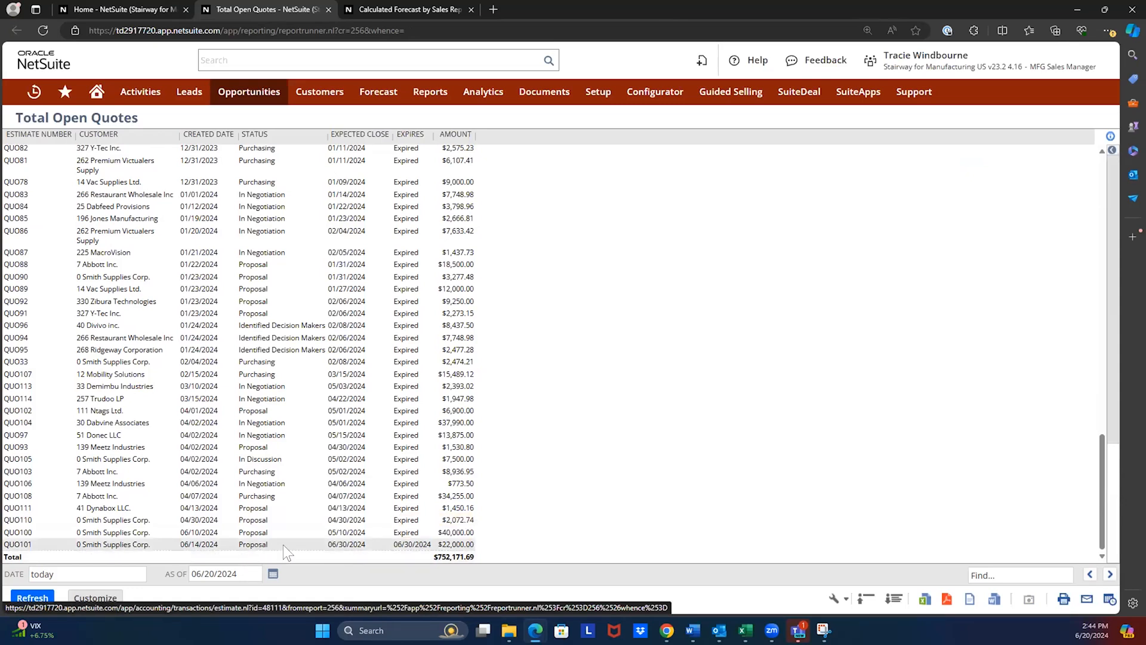
# - Open quote QUO101 for Smith Supplies Corp. and examine its primary information and item line
pyautogui.click(418, 546)
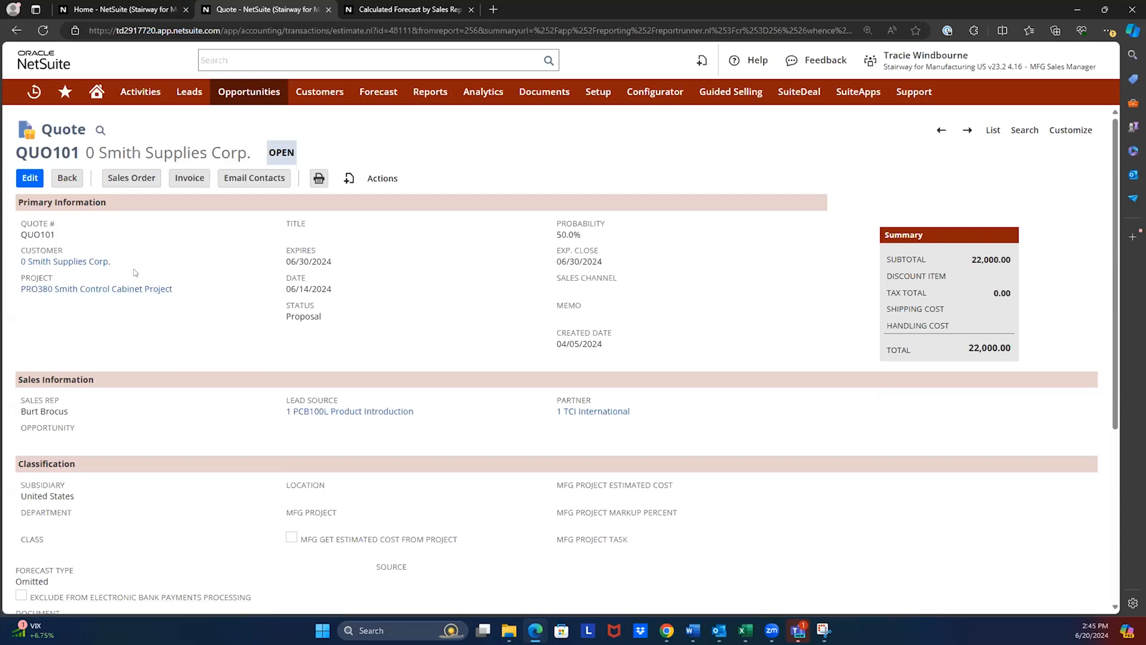
pyautogui.scroll(-5, 197, 341)
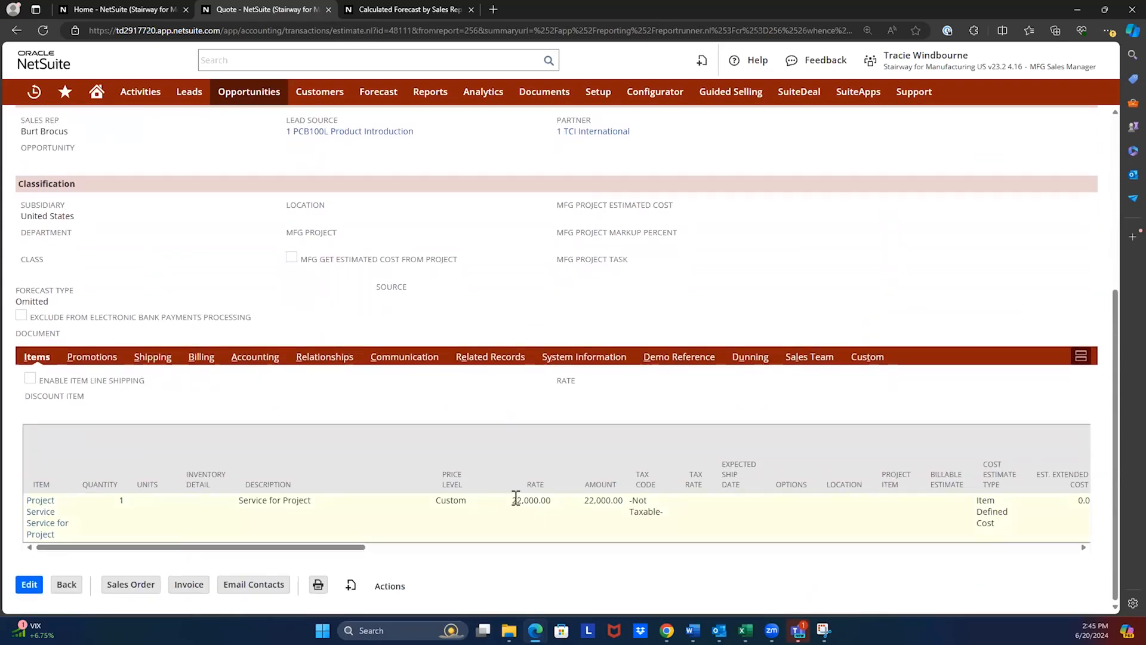
pyautogui.scroll(1, 646, 448)
pyautogui.scroll(5, 639, 445)
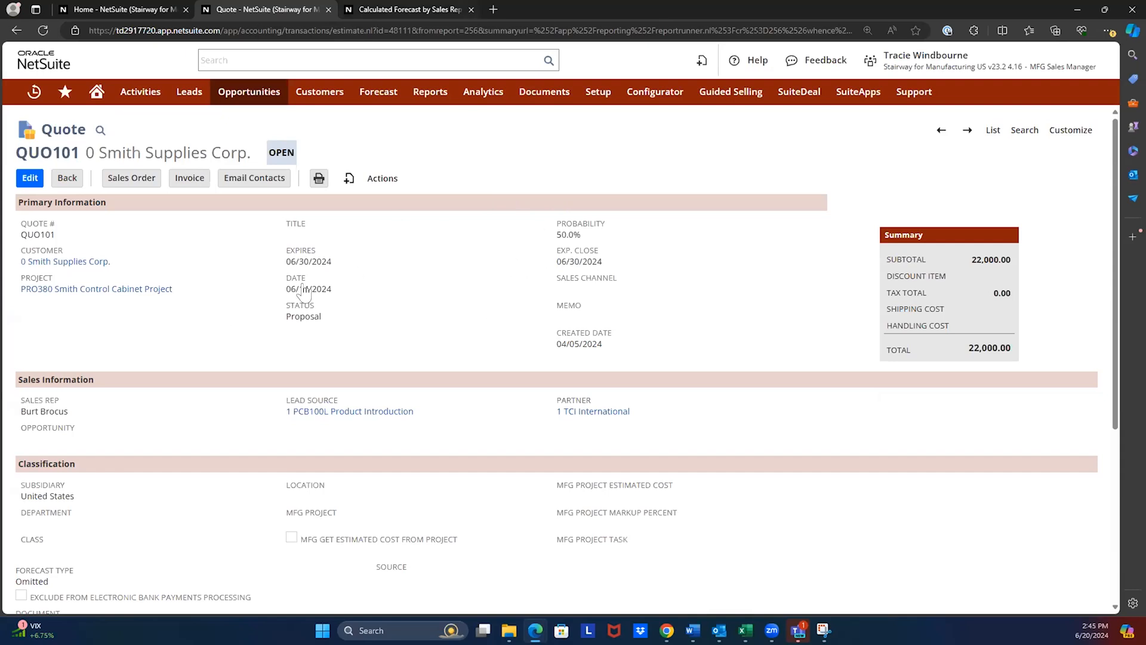
# - Review the Calculated Forecast by Sales Rep report, collapsing and re-expanding the manager groups, and return to the home dashboard
pyautogui.hotkey('ctrl', 'Tab')
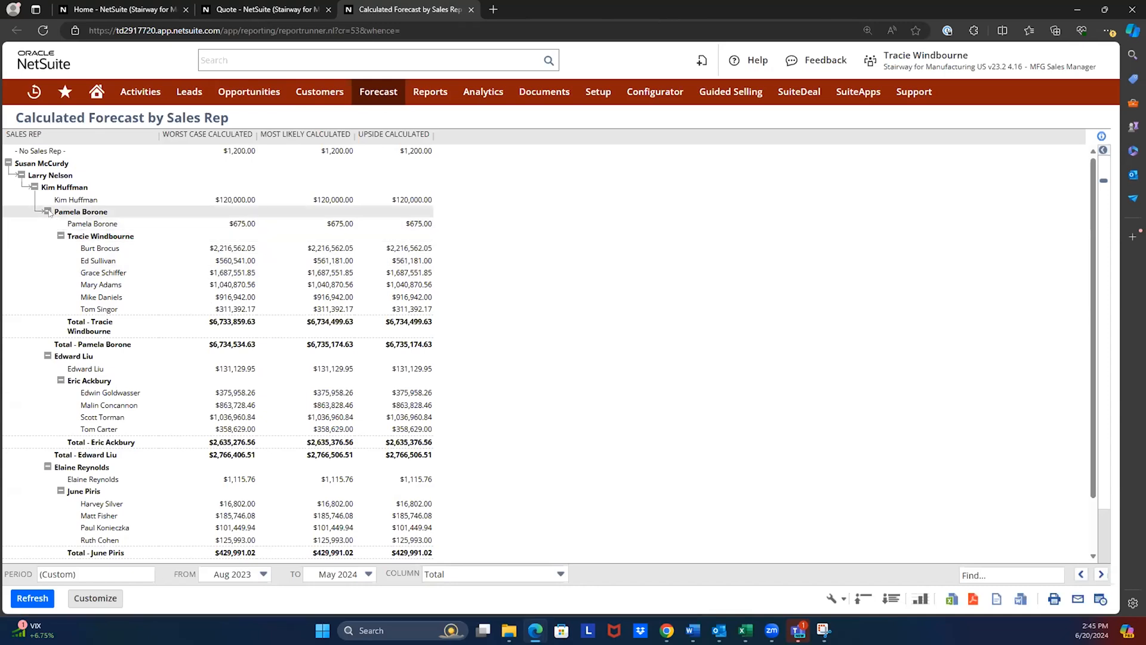
pyautogui.click(46, 212)
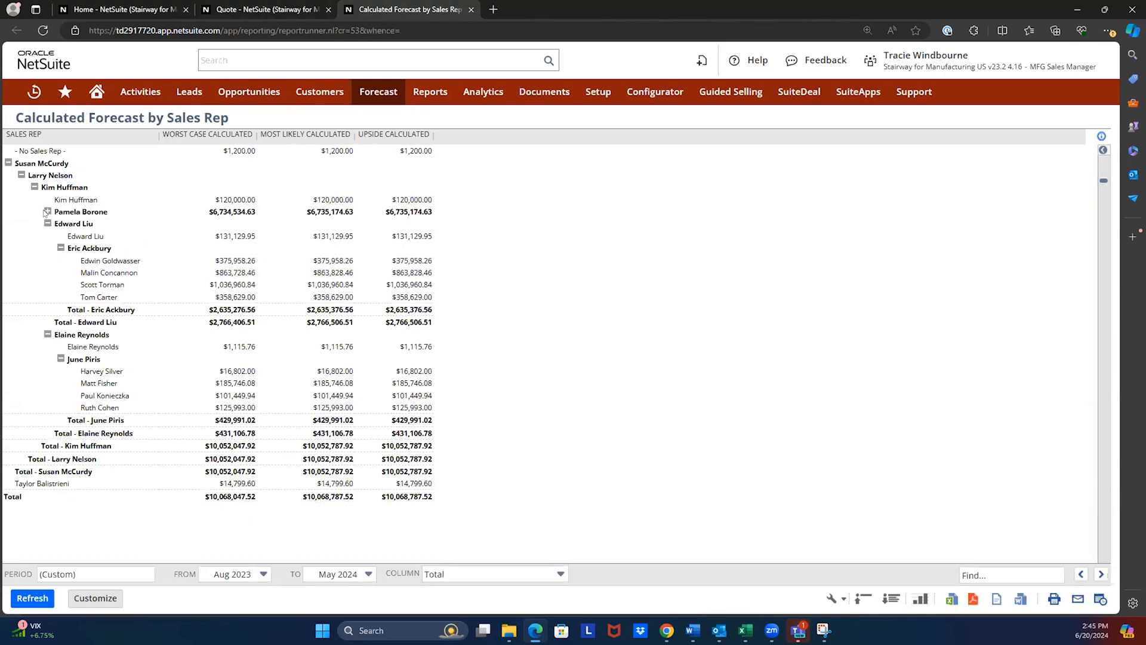
pyautogui.click(33, 187)
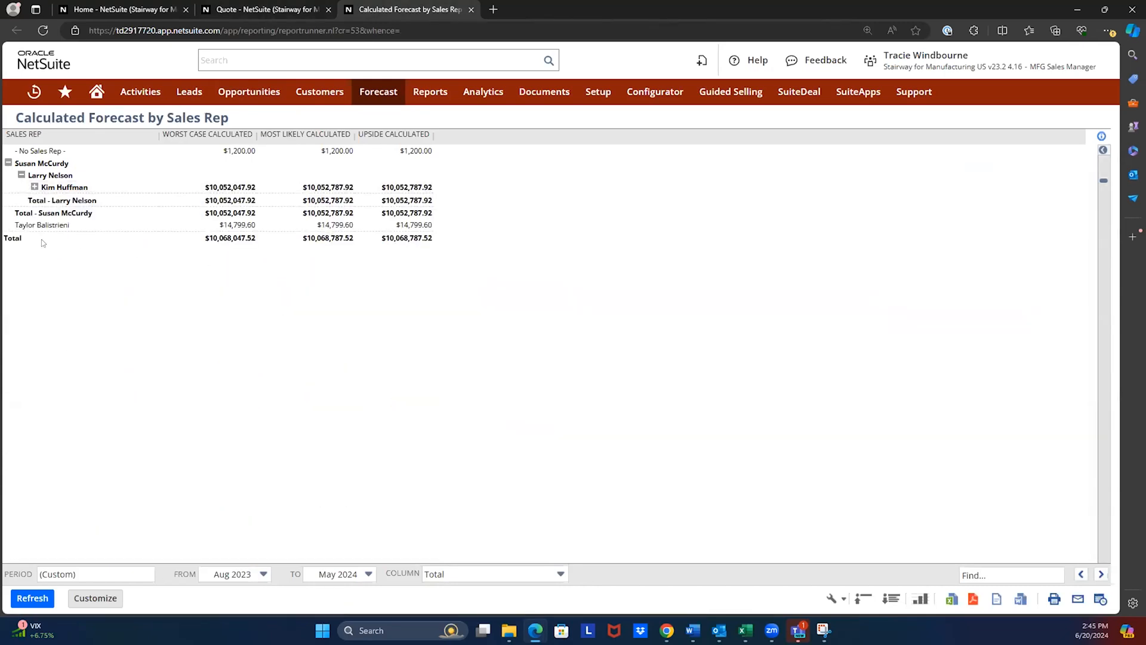
pyautogui.click(34, 187)
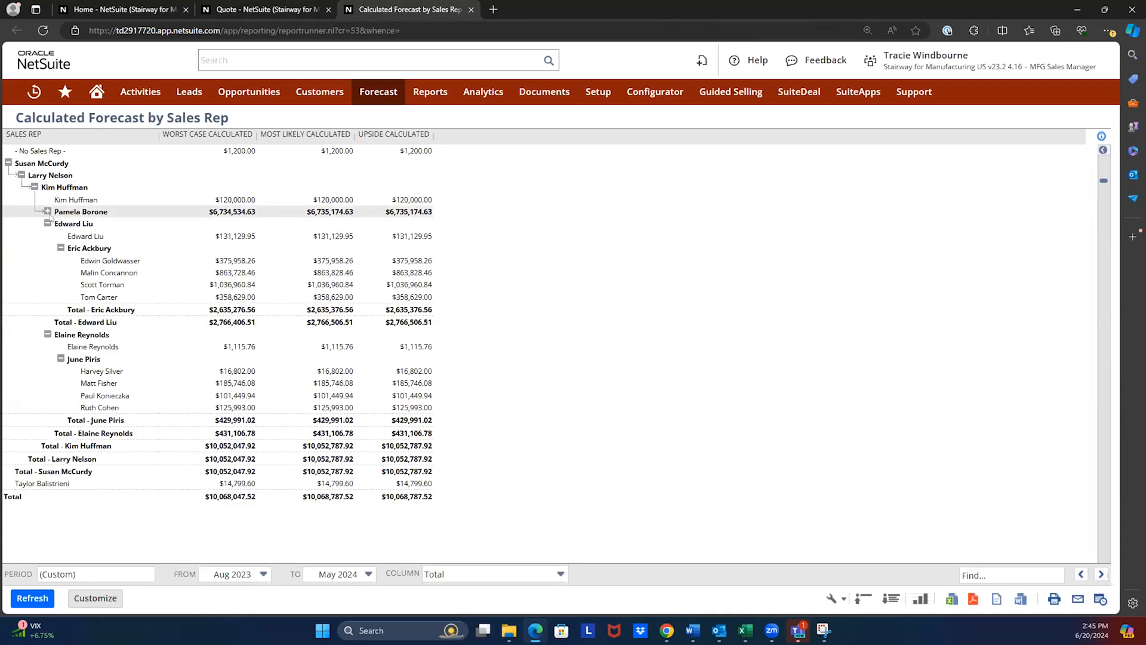
pyautogui.click(48, 211)
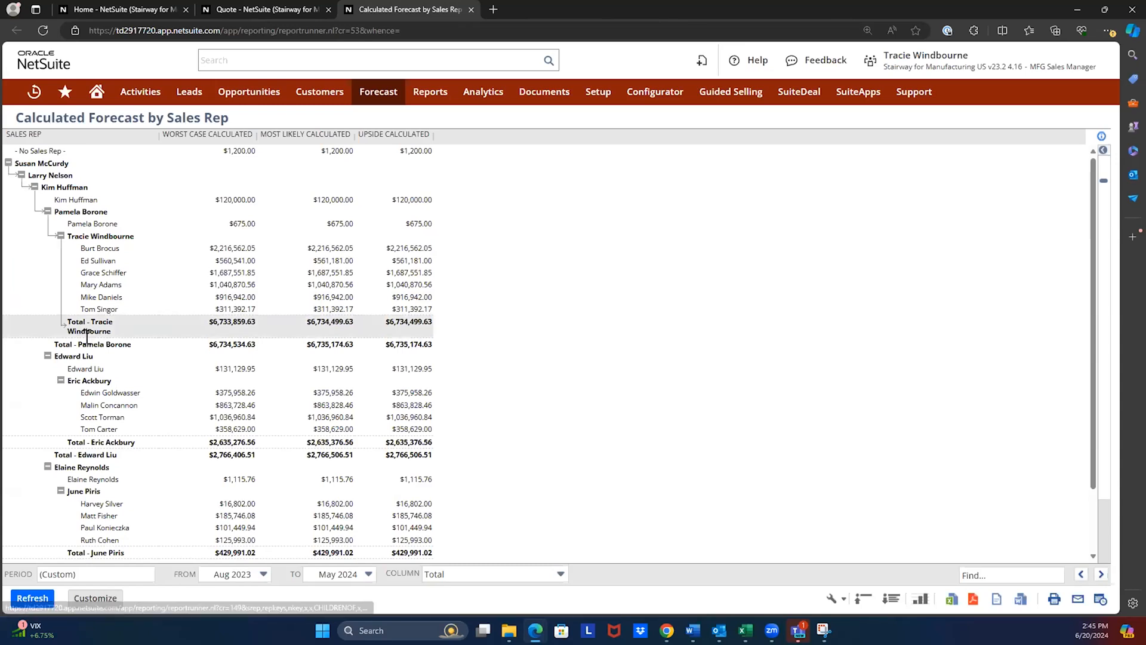
pyautogui.click(93, 90)
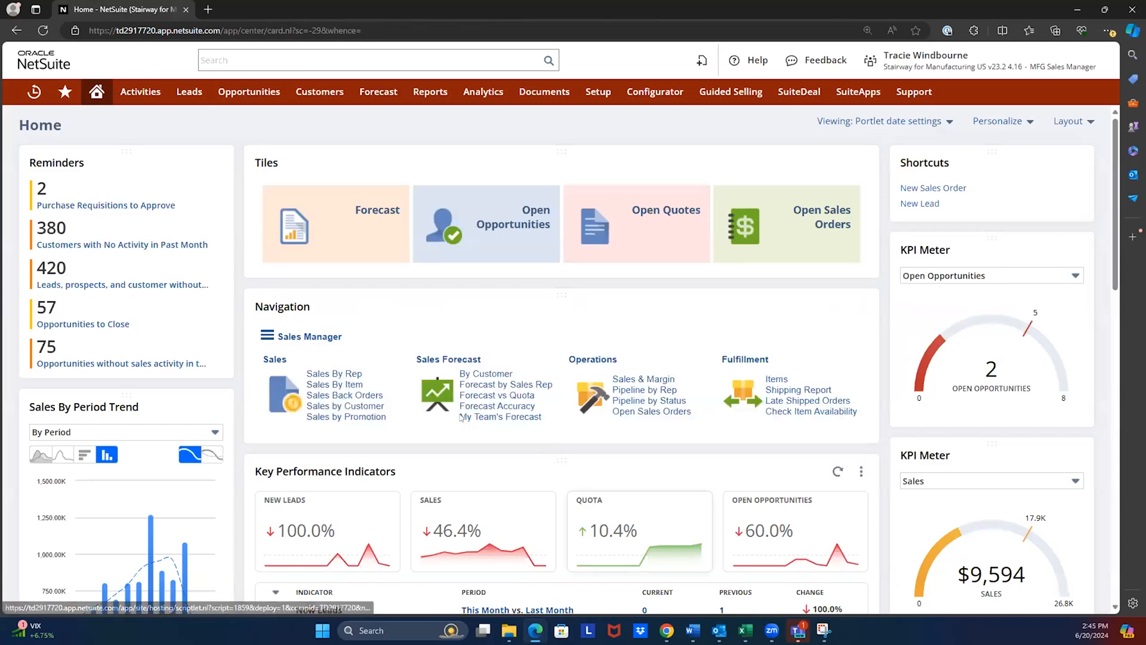
# - Open Late Shipped Orders from the Fulfillment links in a separate tab and review the key performance indicators and remaining dashboard portlets
pyautogui.scroll(-2, 332, 291)
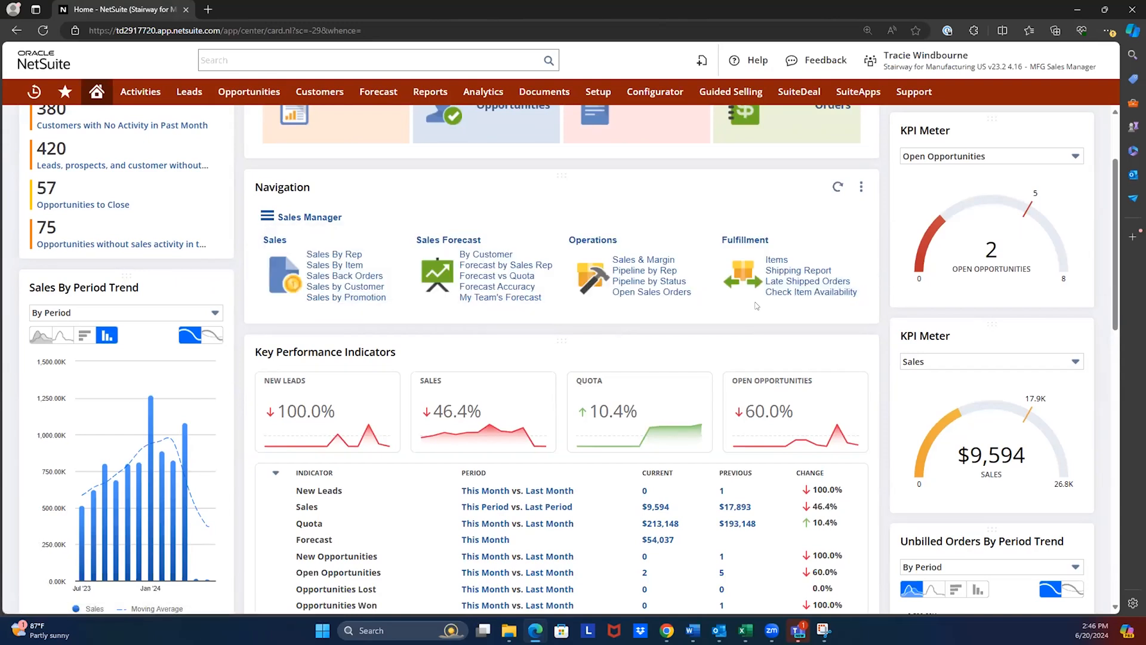
pyautogui.keyDown('ctrl'); pyautogui.click(818, 281); pyautogui.keyUp('ctrl')
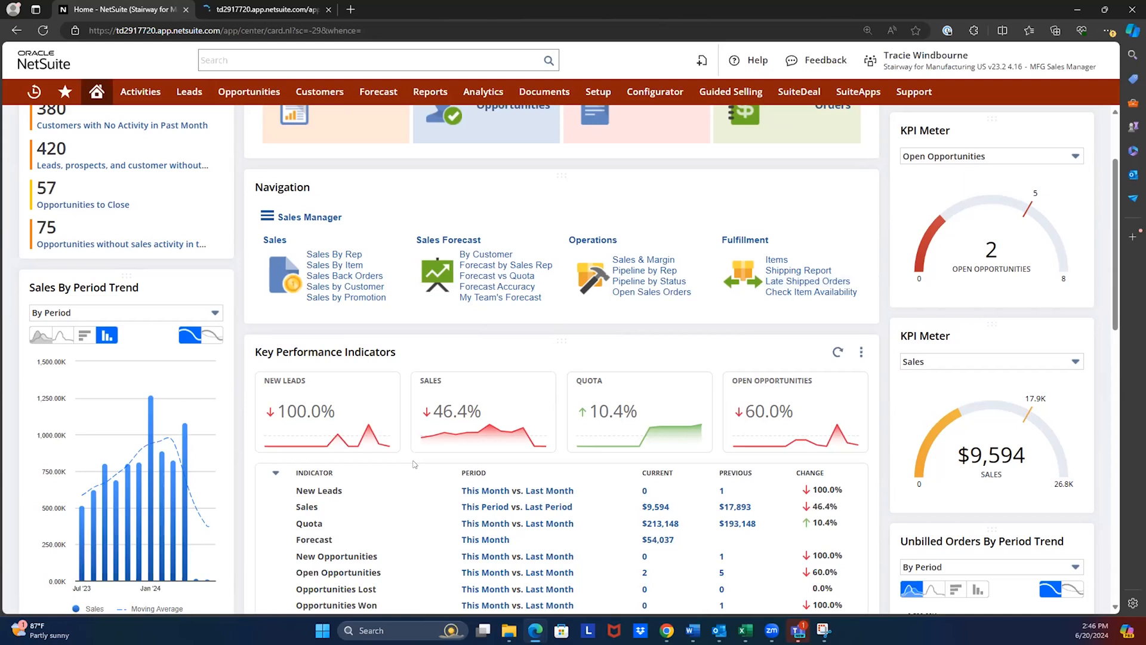
pyautogui.scroll(-4, 432, 359)
pyautogui.scroll(6, 431, 359)
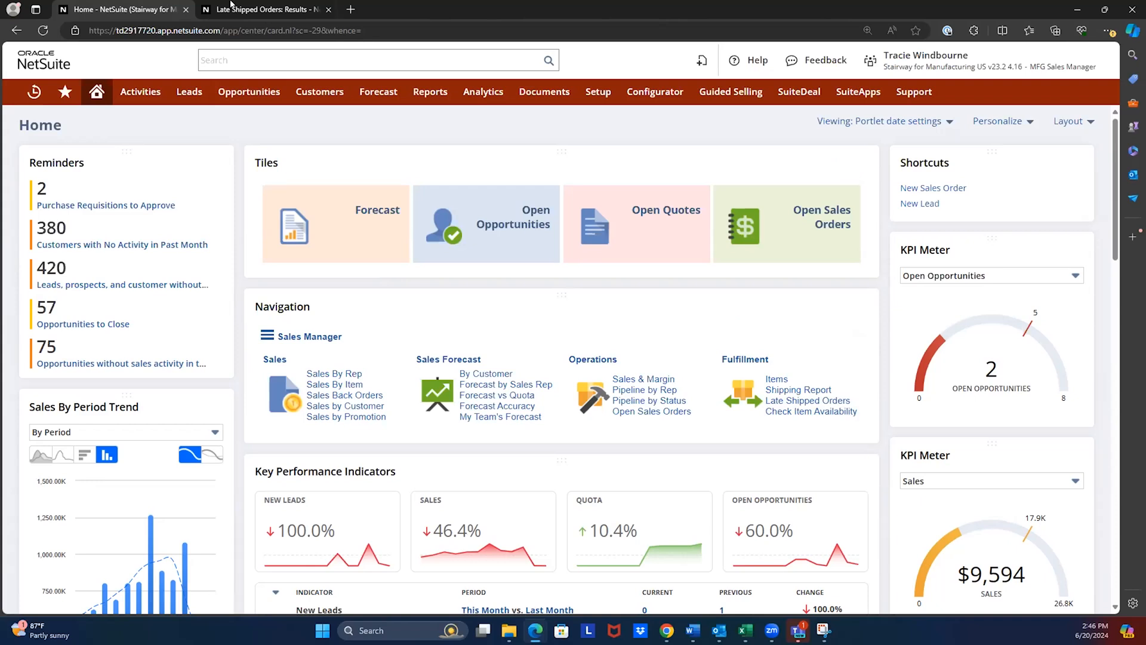
# - Review the Late Shipped Orders results, view an early February 2022 Alpha Demand sales order down to its item line, and close it
pyautogui.click(263, 9)
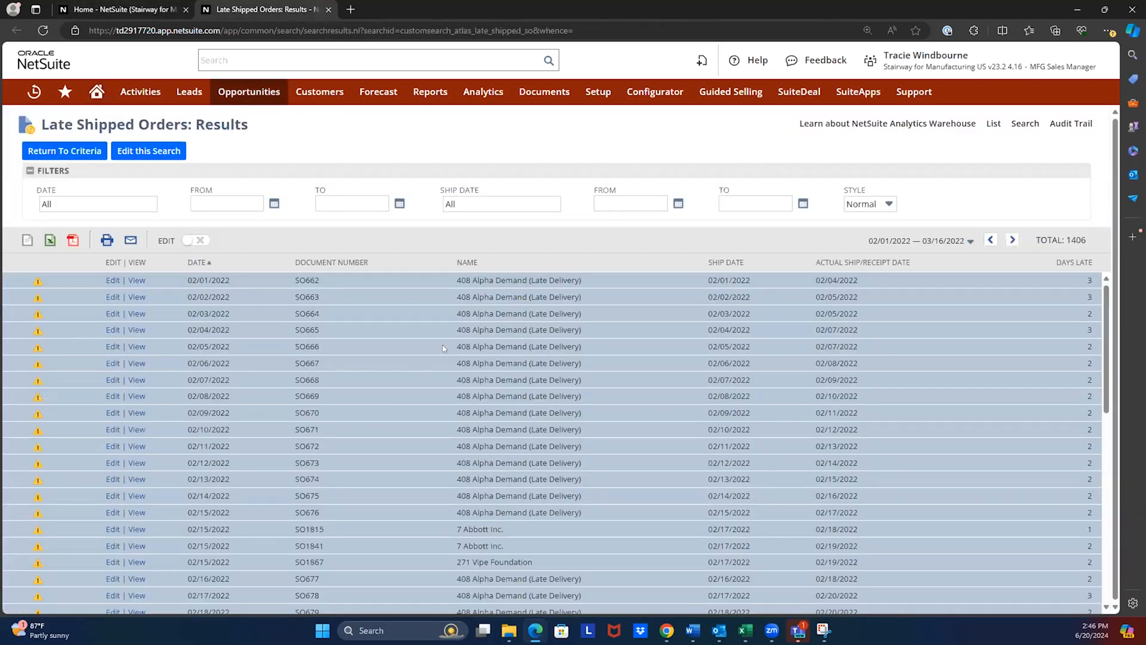
pyautogui.moveTo(534, 351)
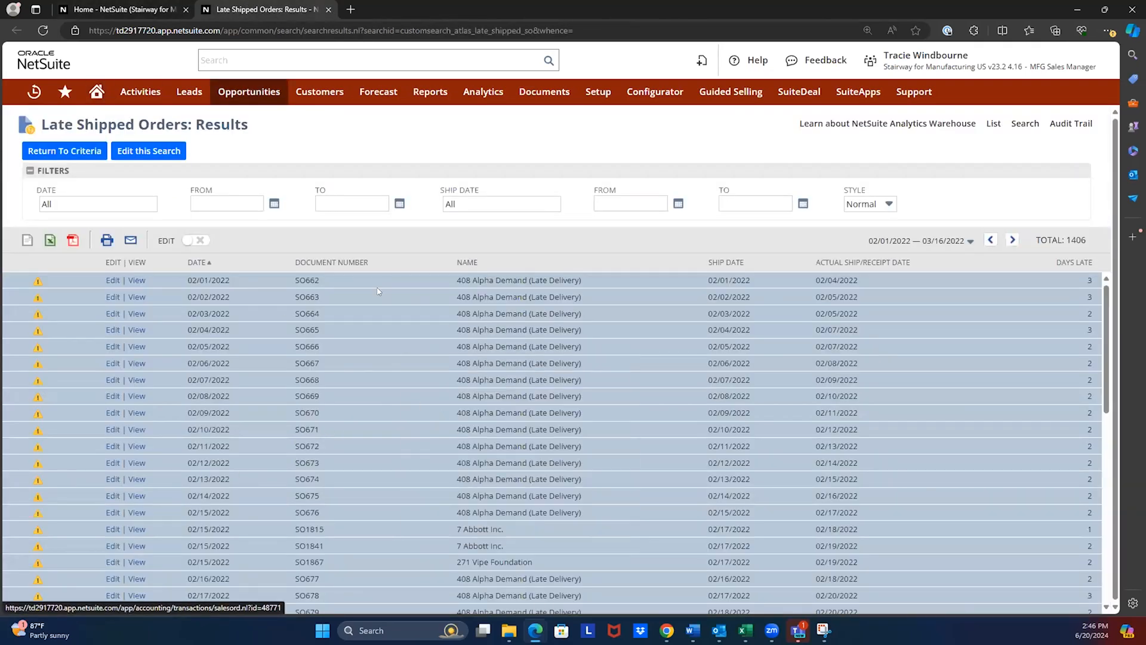
pyautogui.click(137, 314)
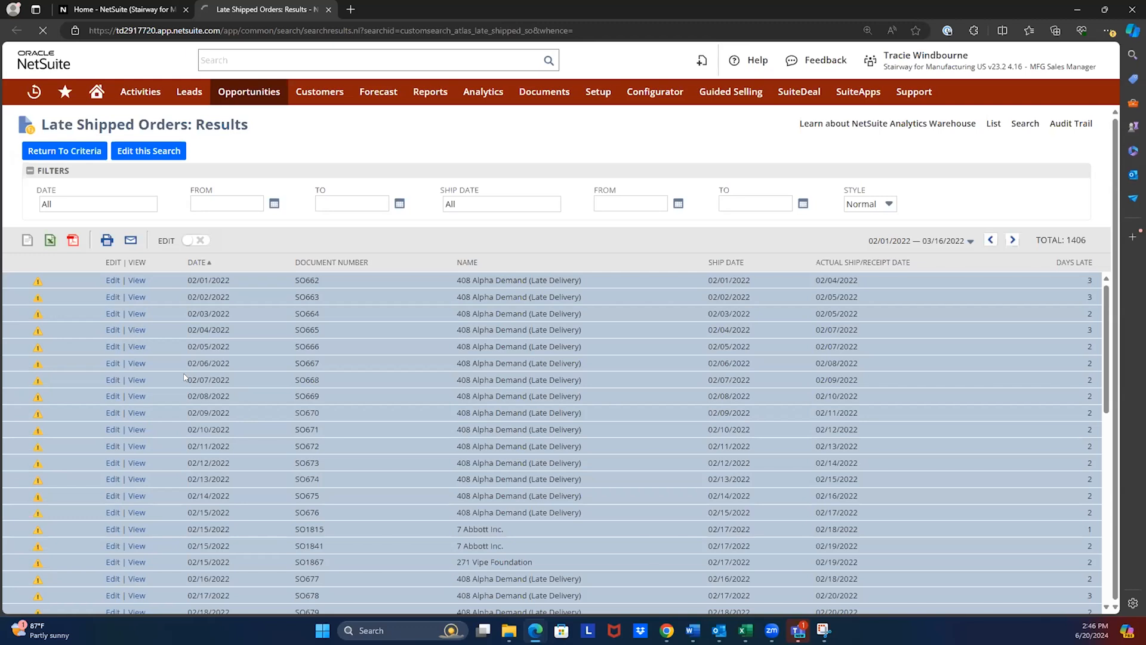
pyautogui.scroll(-4, 177, 382)
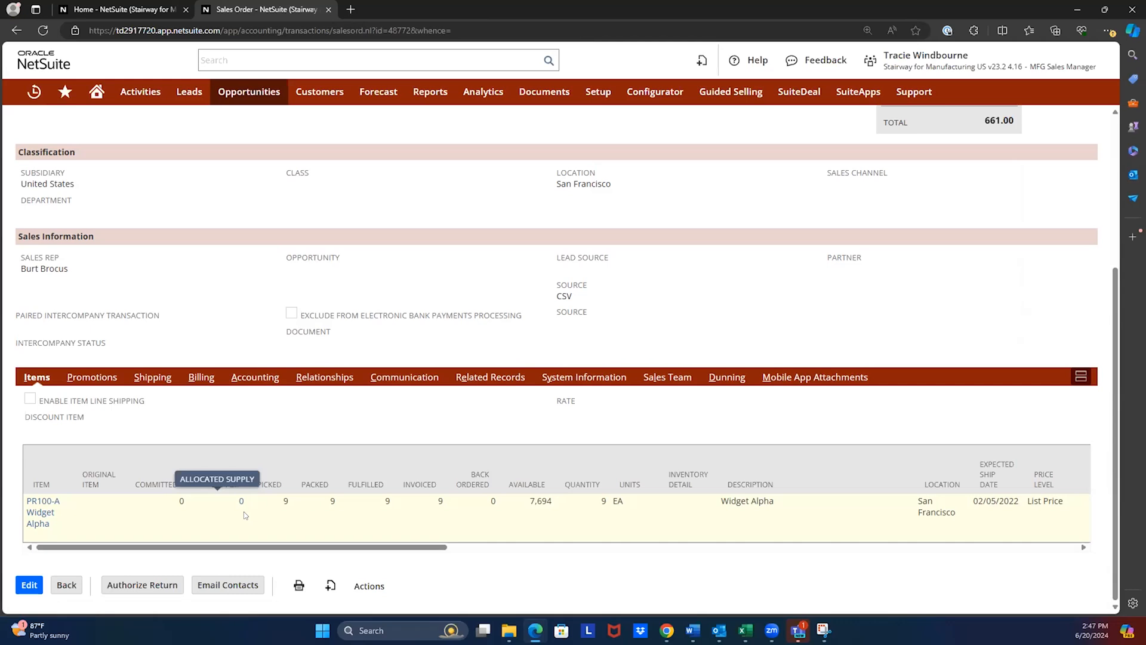
pyautogui.click(328, 9)
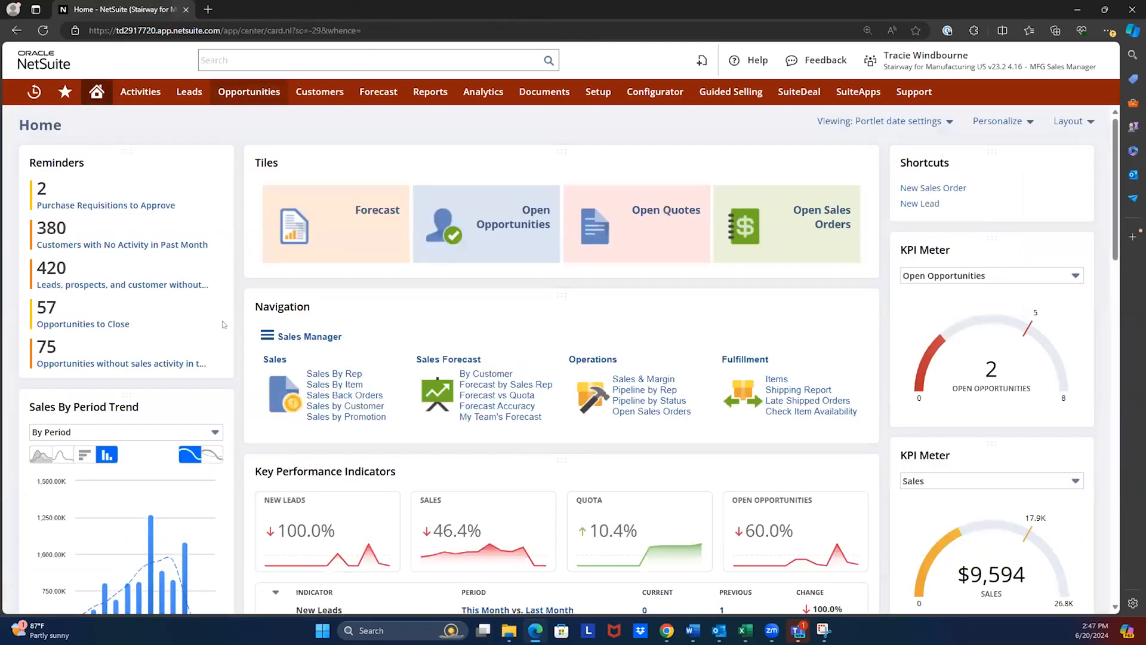
pyautogui.moveTo(415, 378)
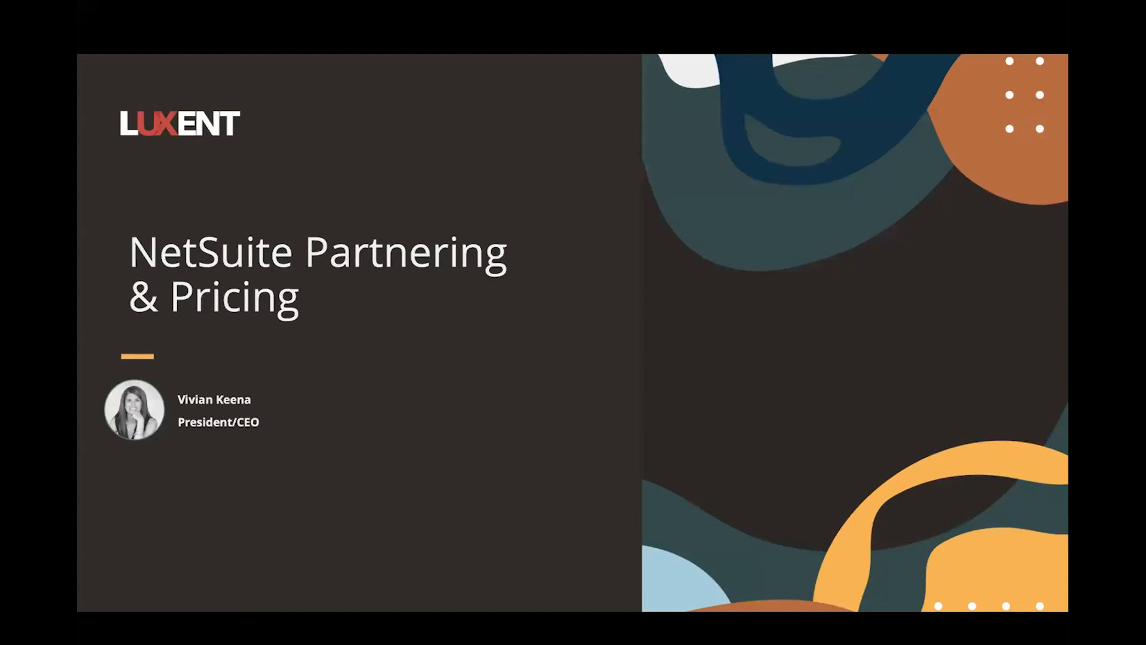
pyautogui.press('Right')
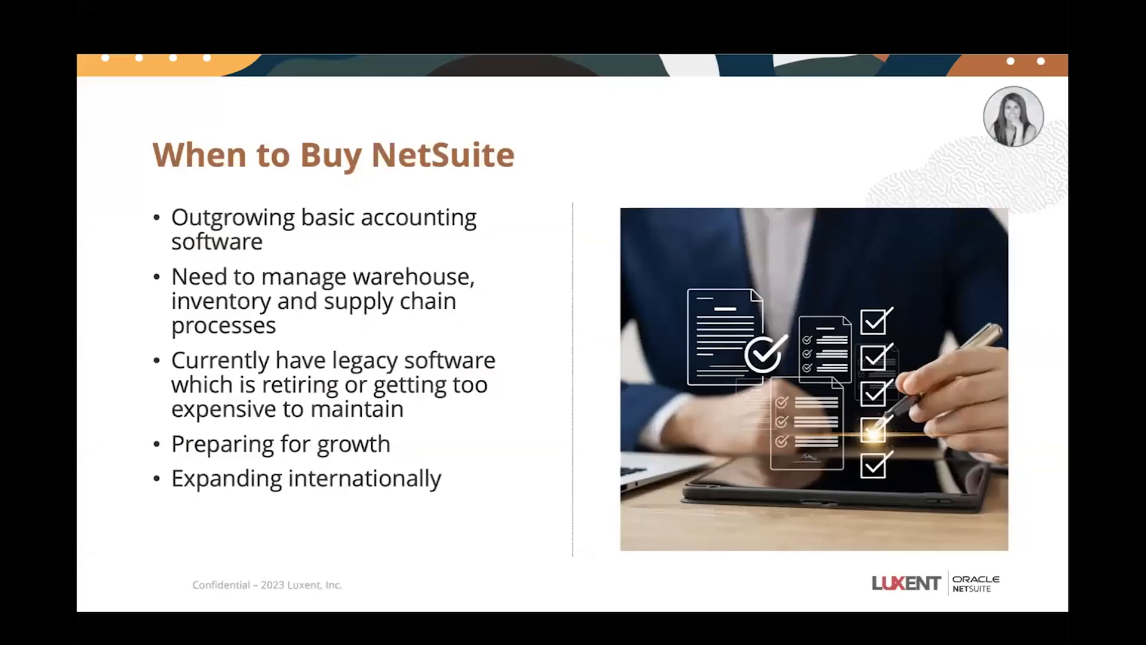